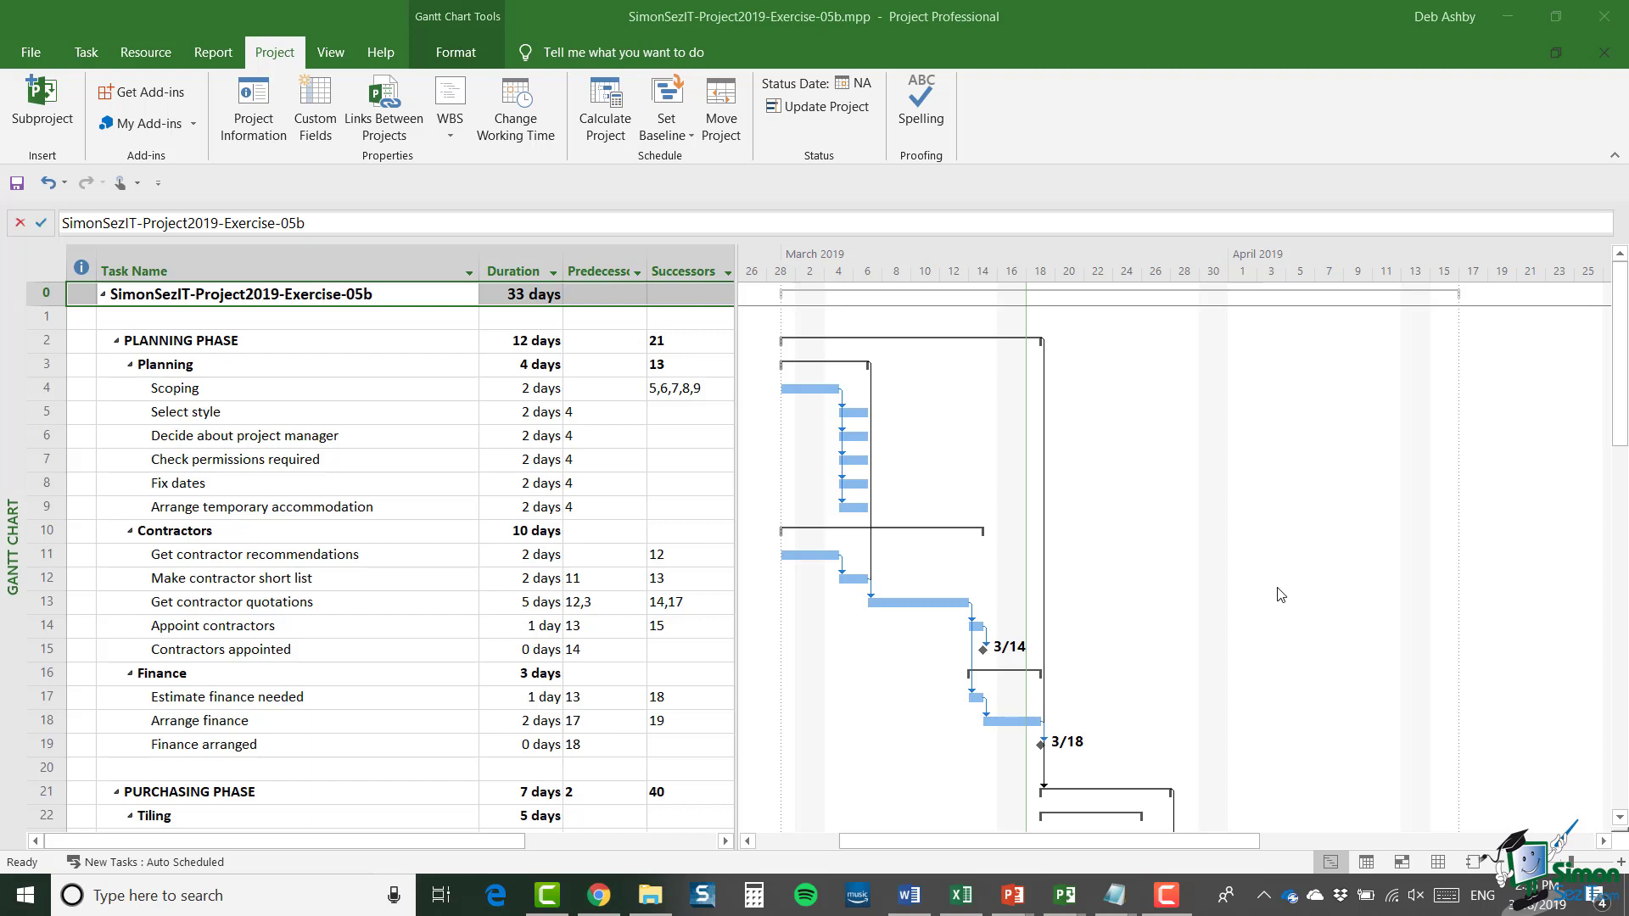
Switch to the Task Usage view and add Cost rows to its timephased details.
left_click(333, 57)
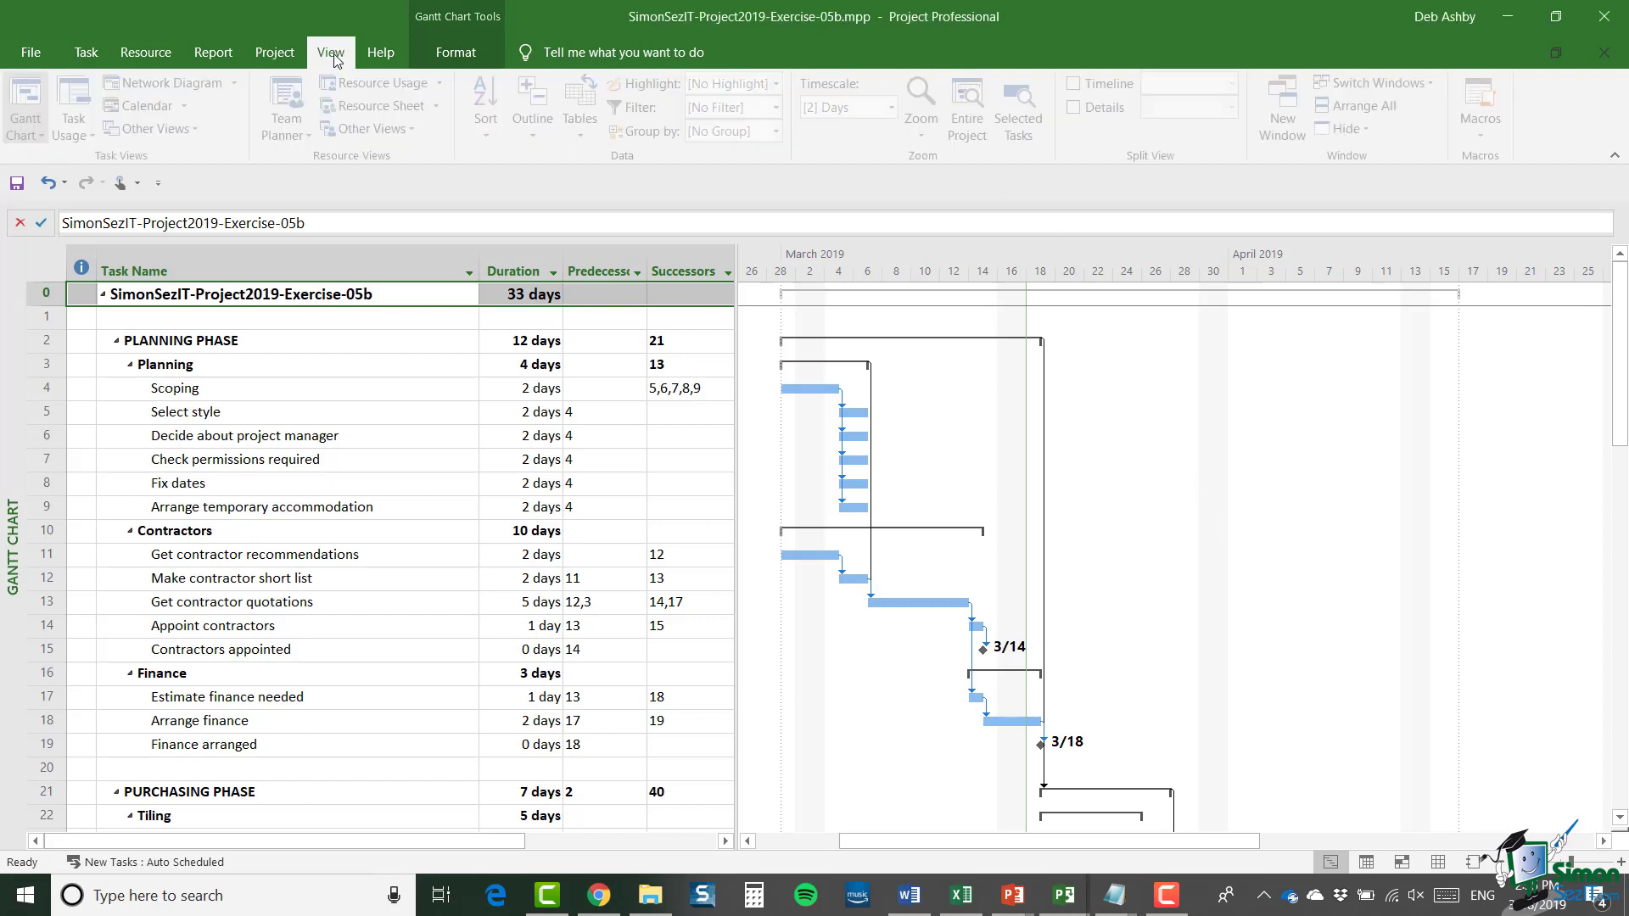
left_click(79, 114)
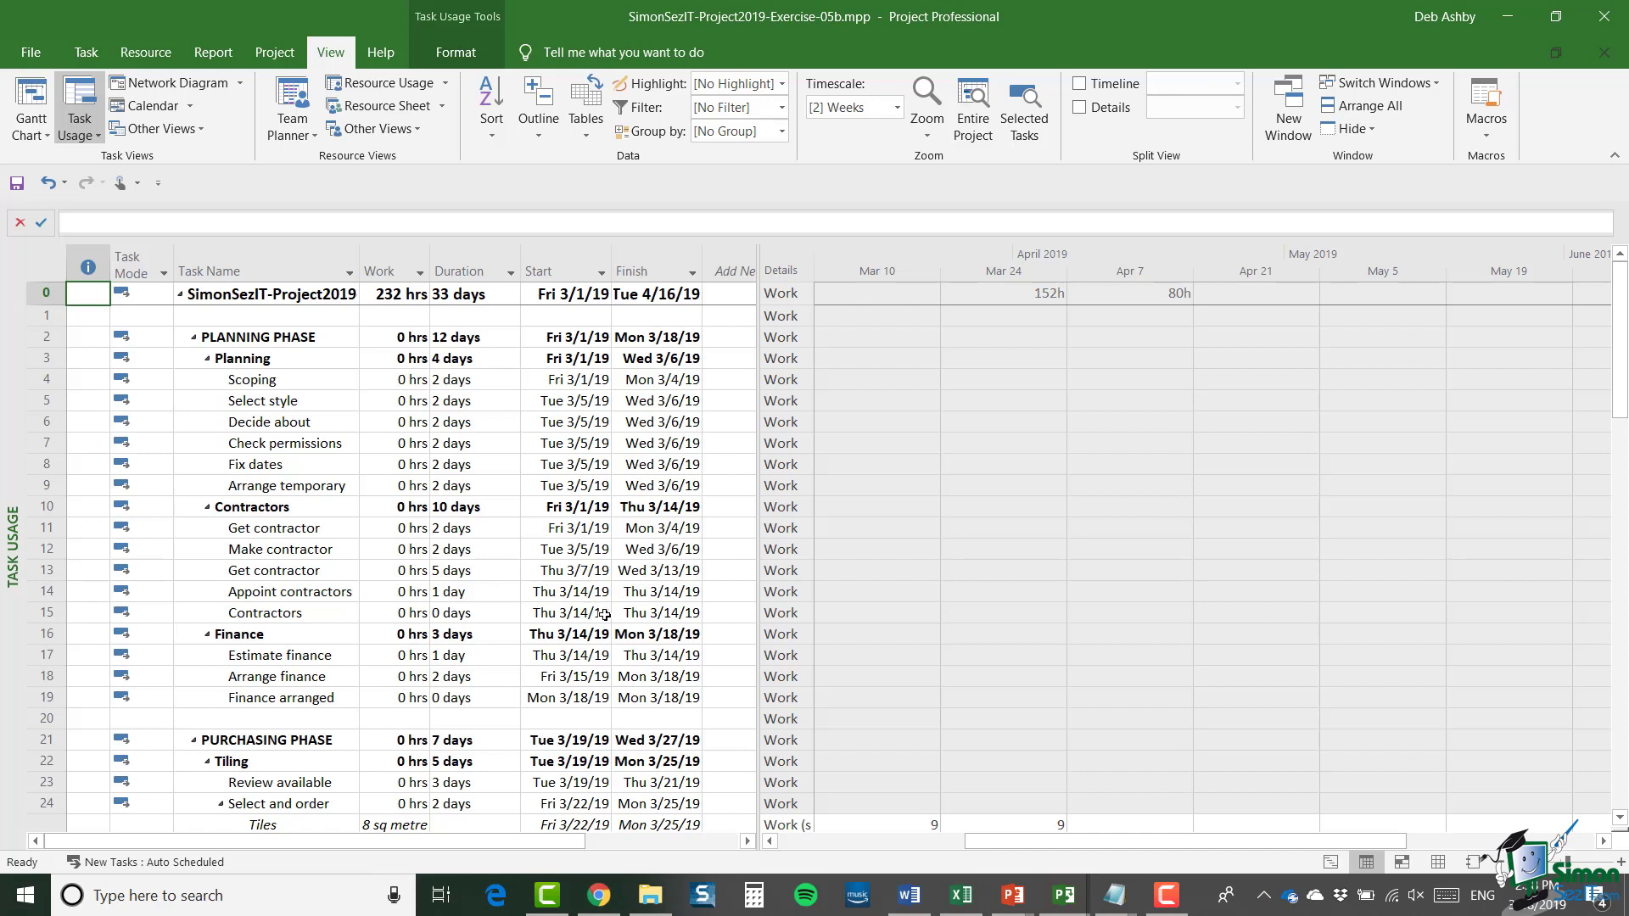
right_click(786, 339)
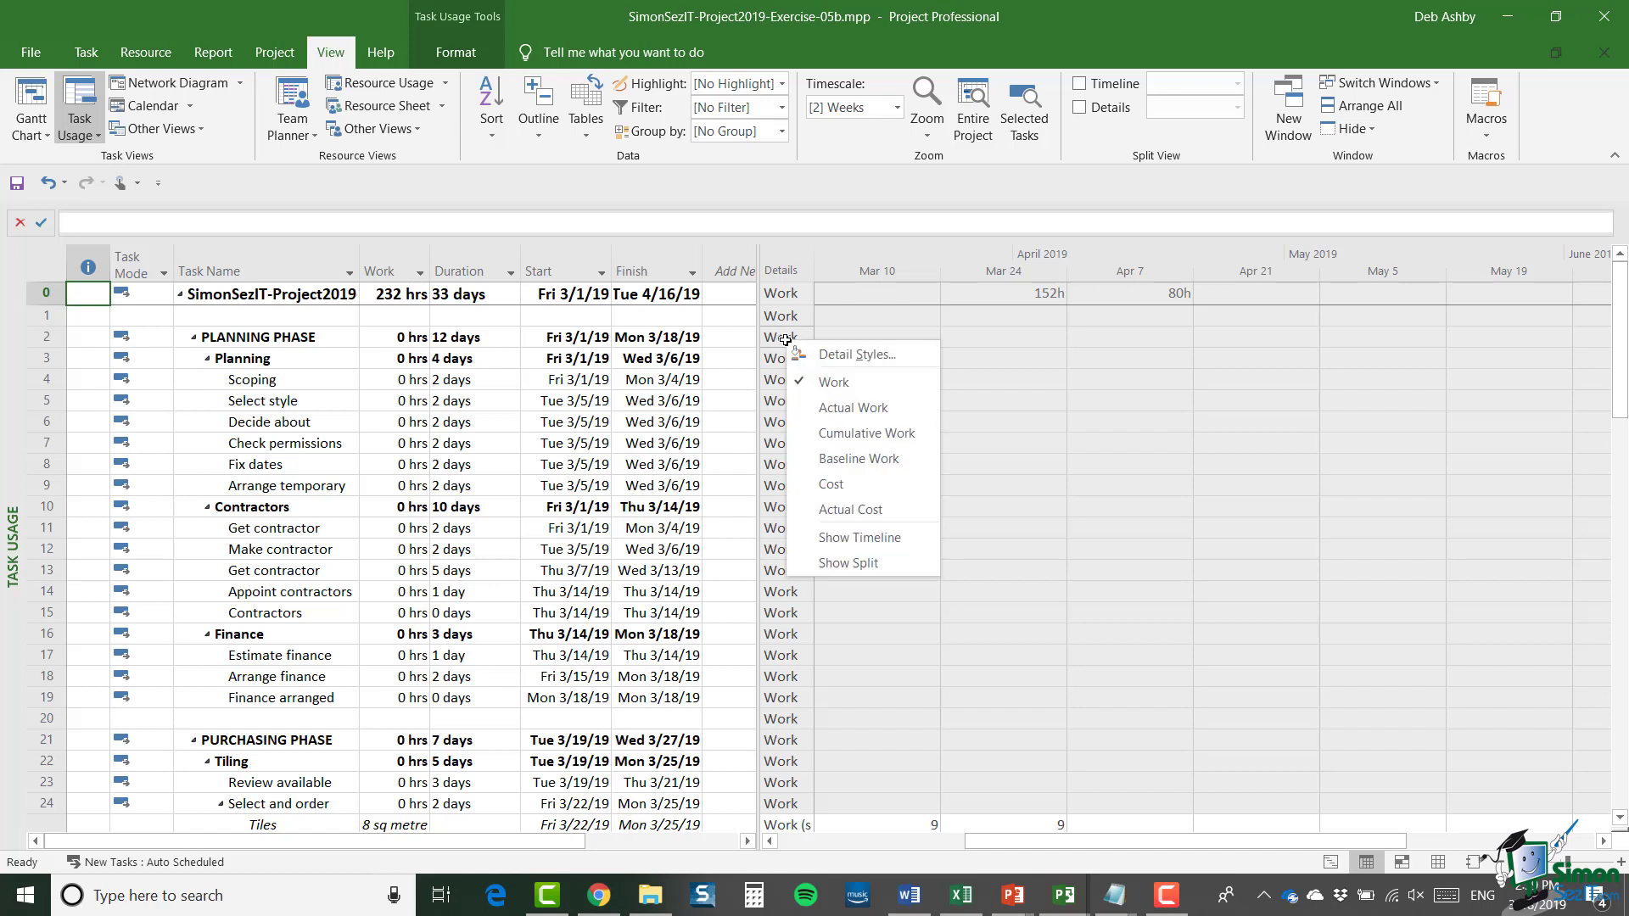
left_click(879, 486)
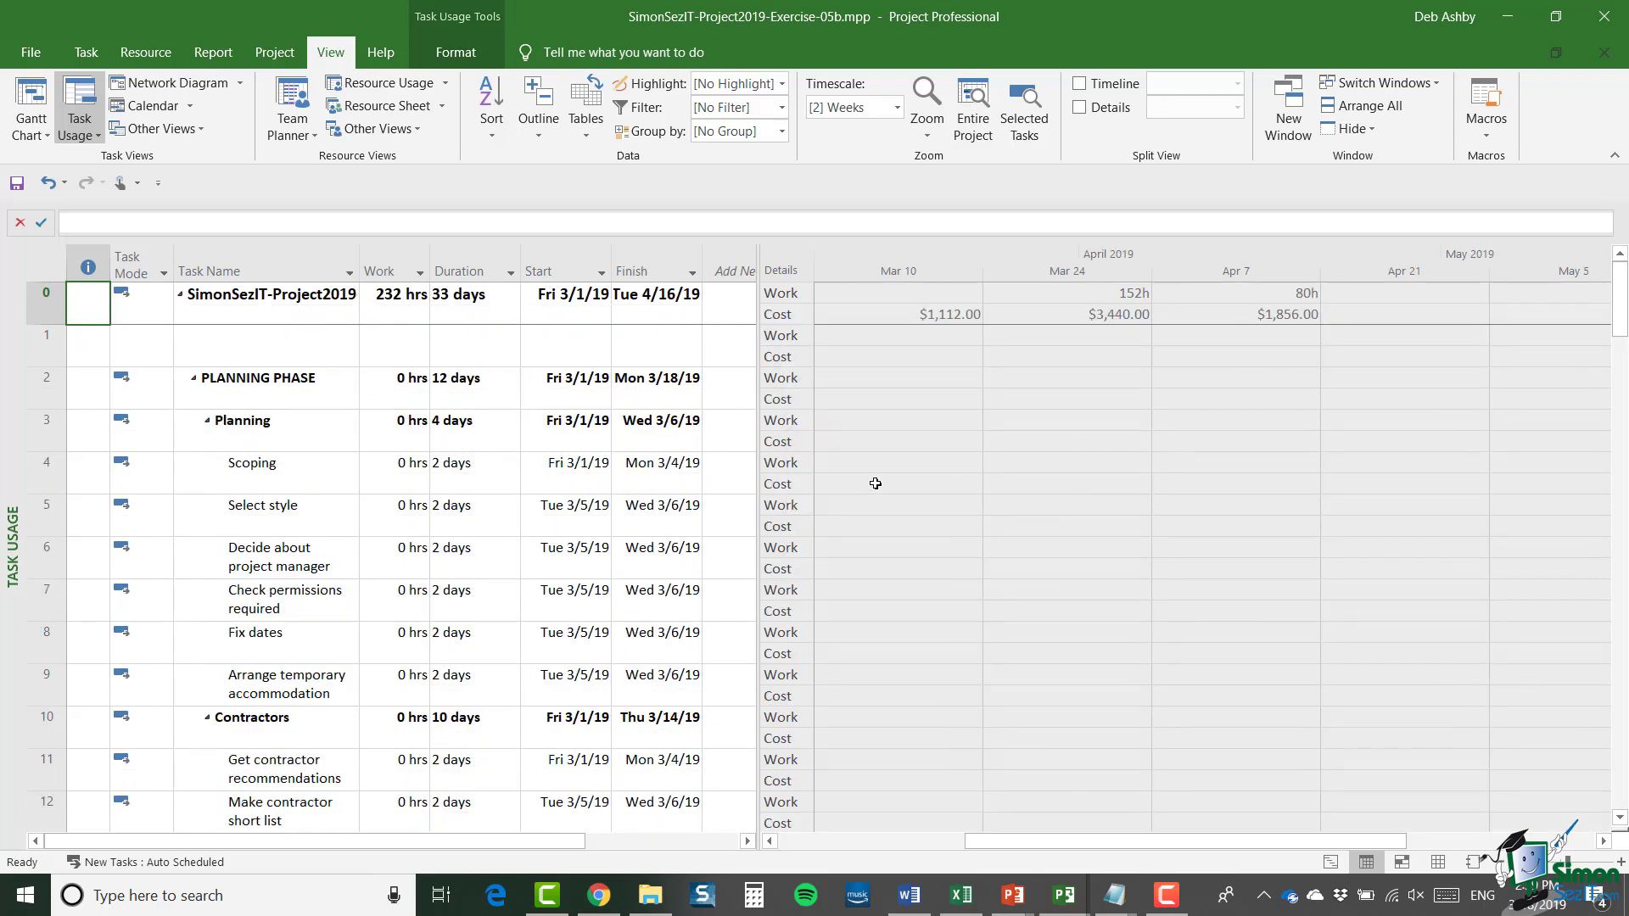
Examine the start dates and timephased costs of the tile and flooring ordering tasks in the purchasing phase.
scroll(874, 482, "down", 3)
scroll(874, 482, "down", 4)
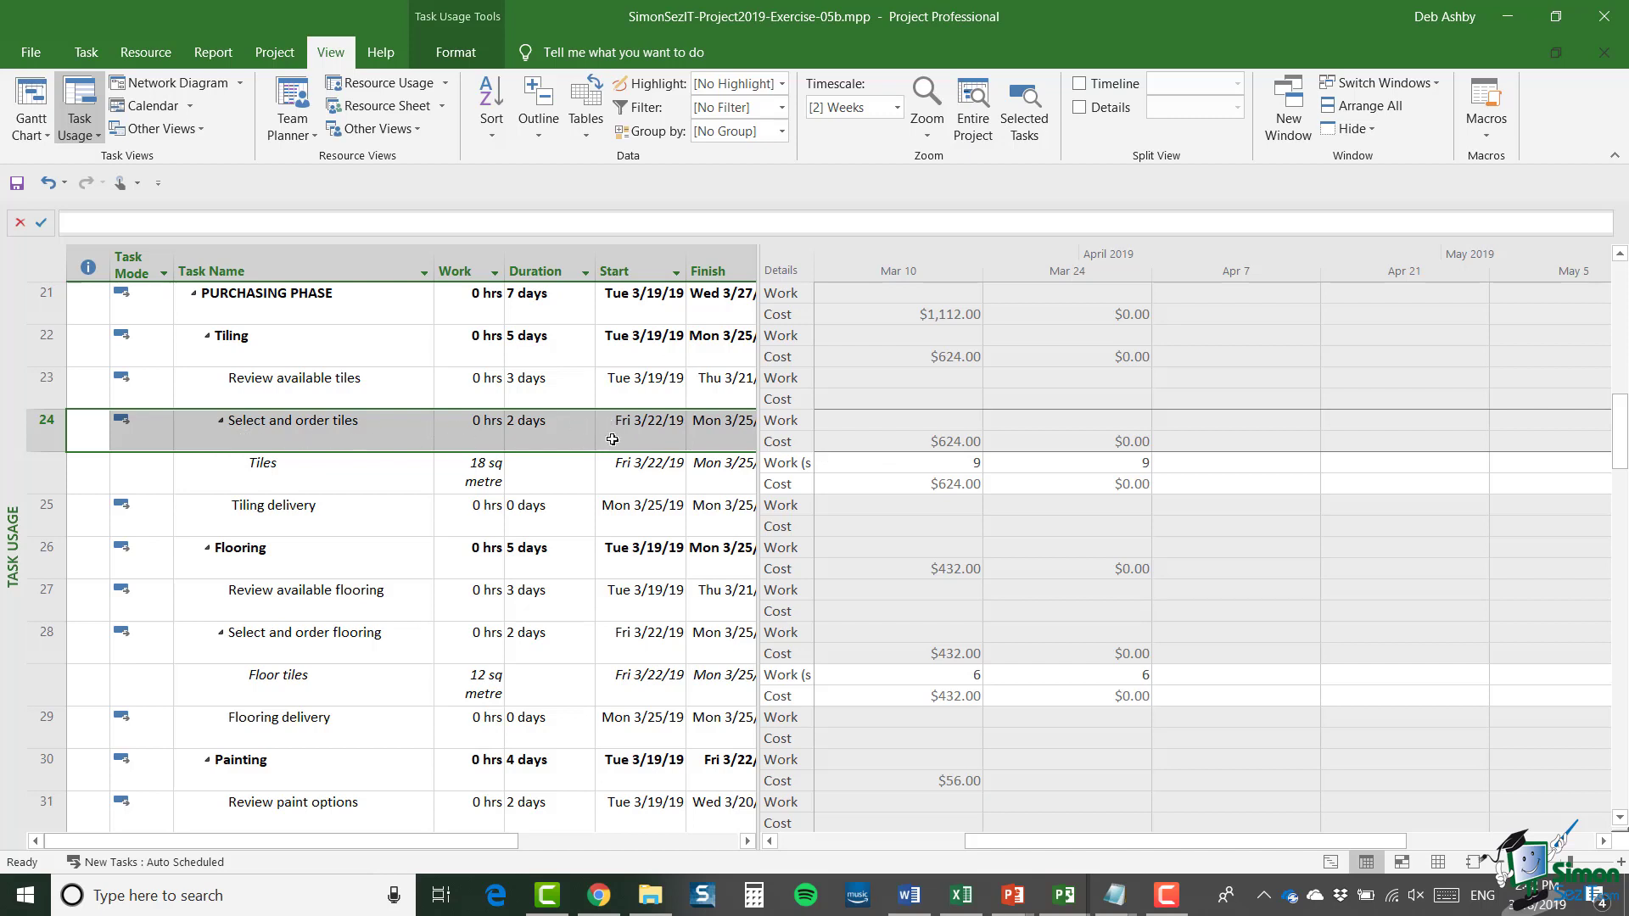
left_click(640, 430)
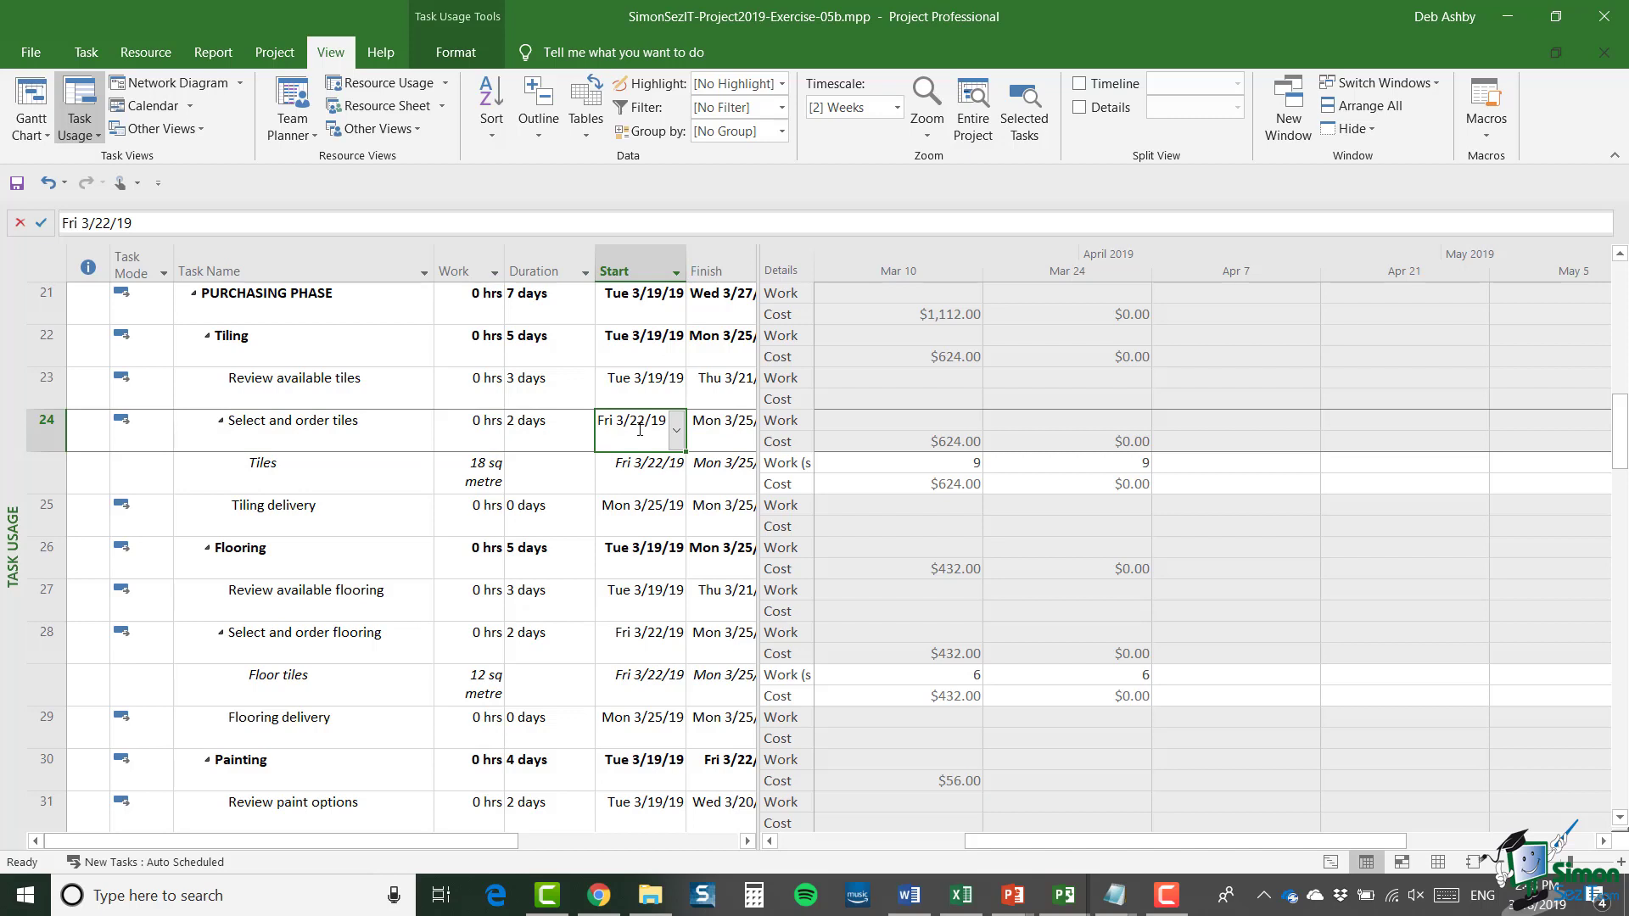
left_click(959, 441)
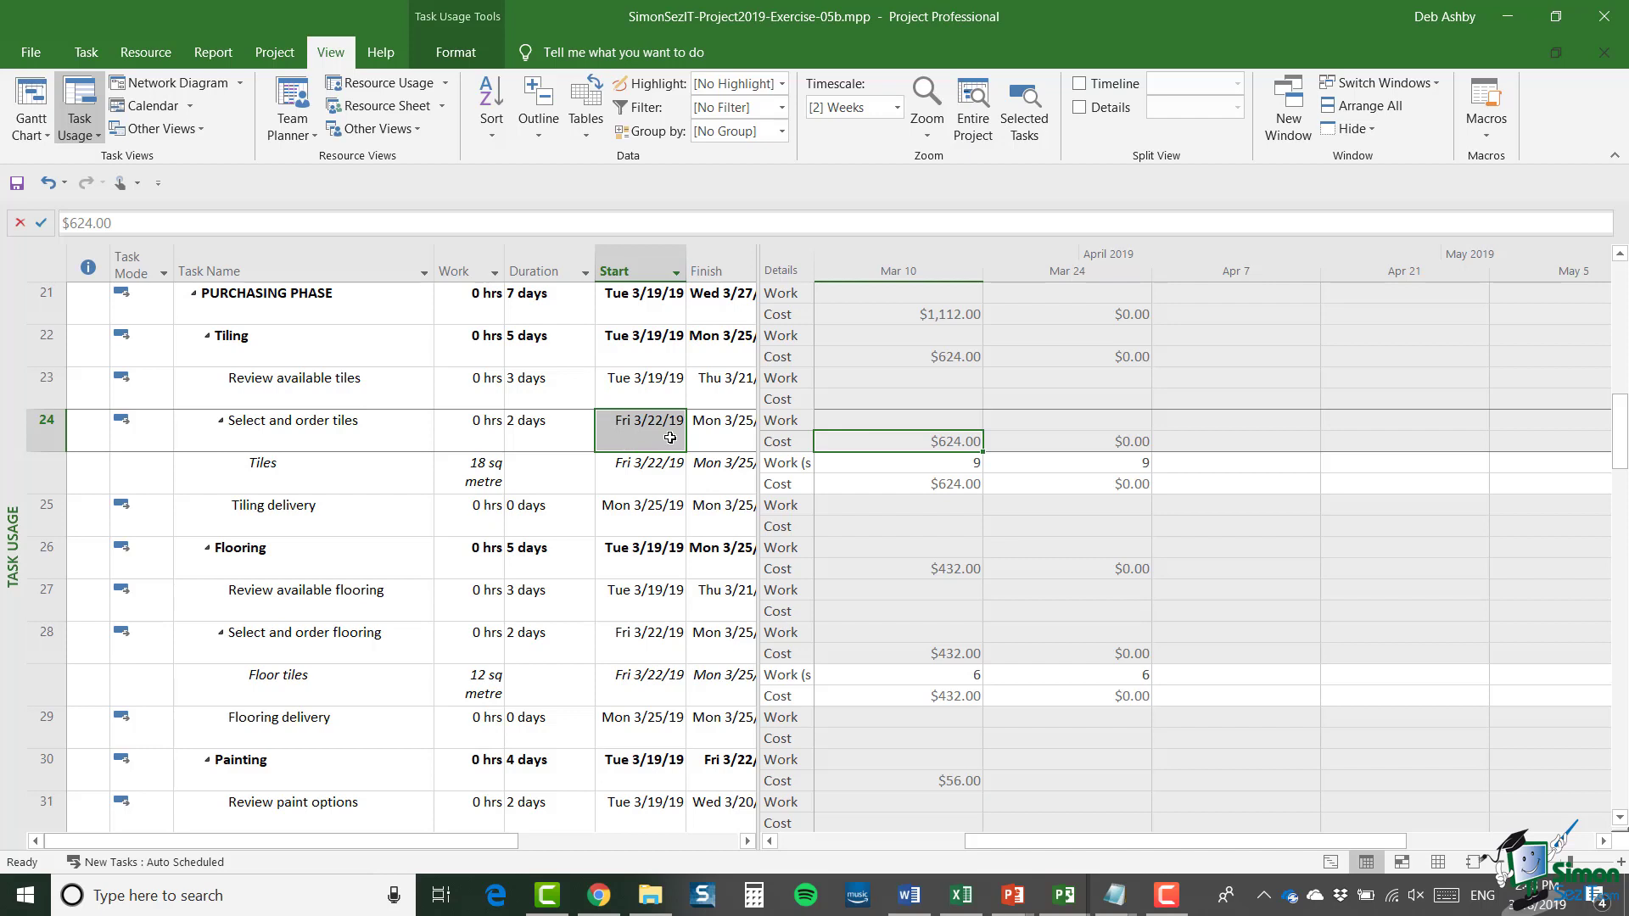
left_click(645, 643)
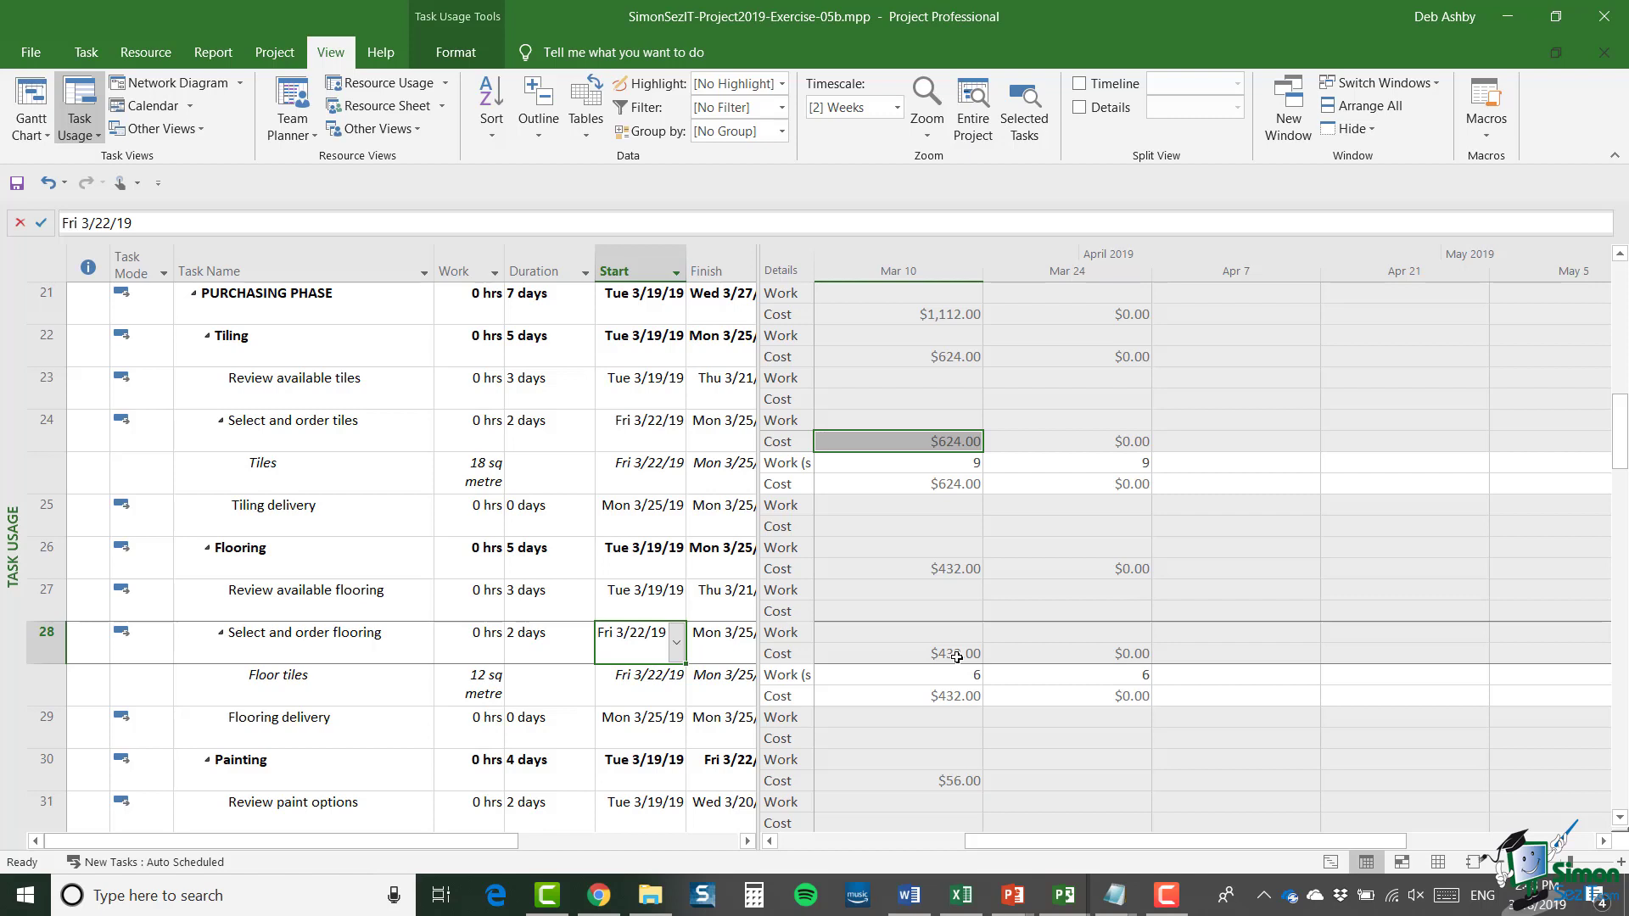
left_click(52, 645)
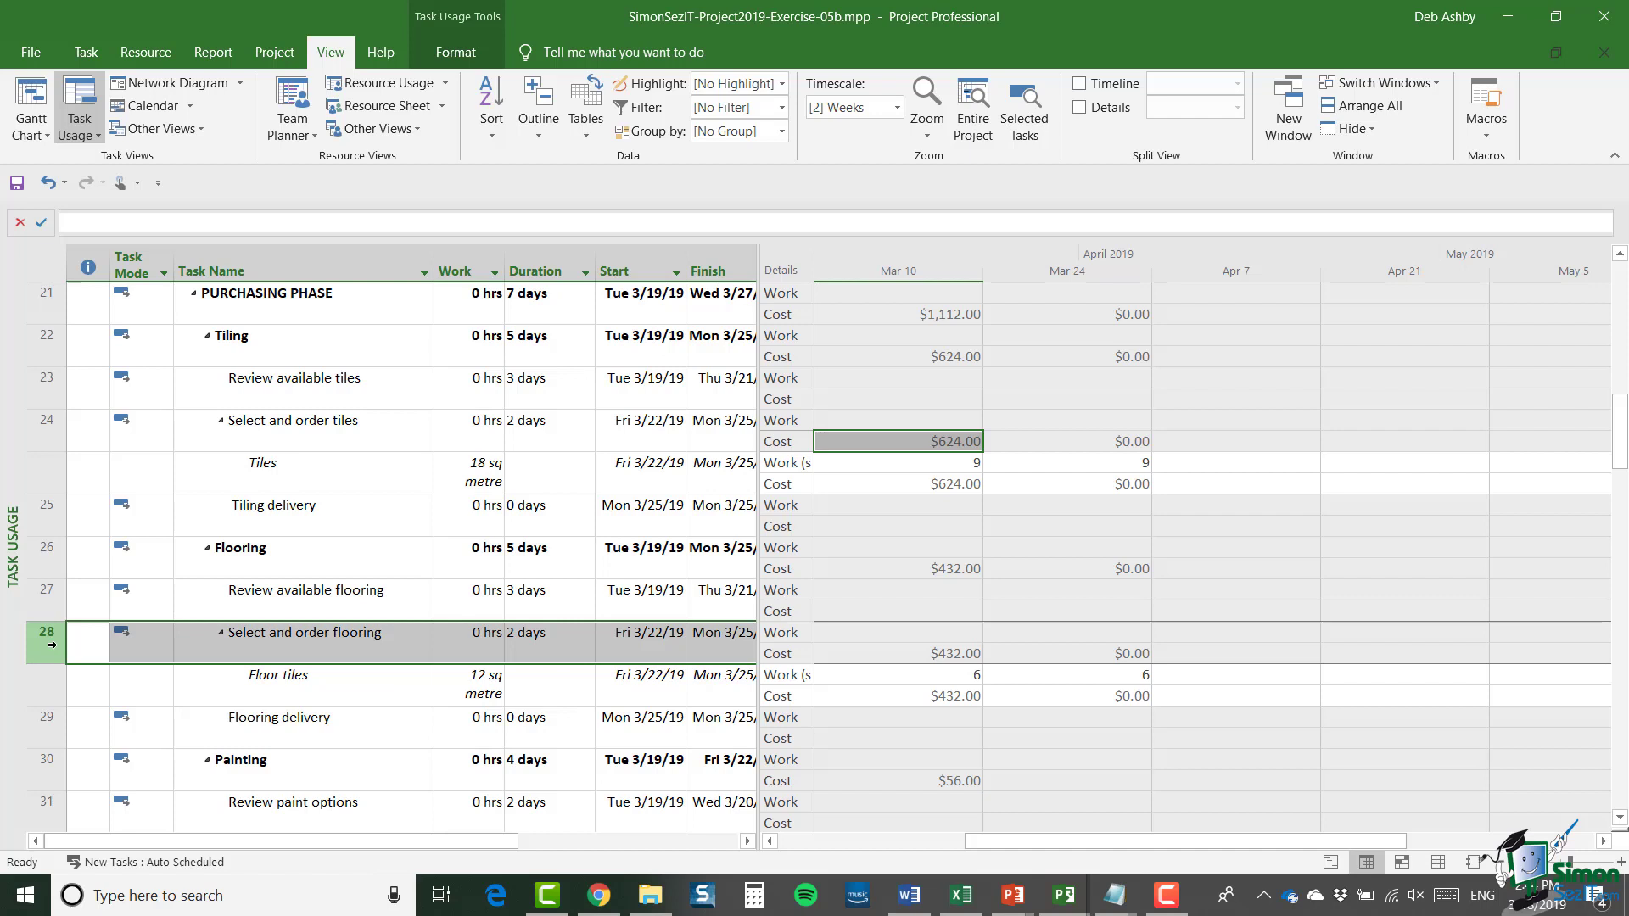
Collapse the task outline to Level 1 so only the project phases are listed.
left_click(273, 610)
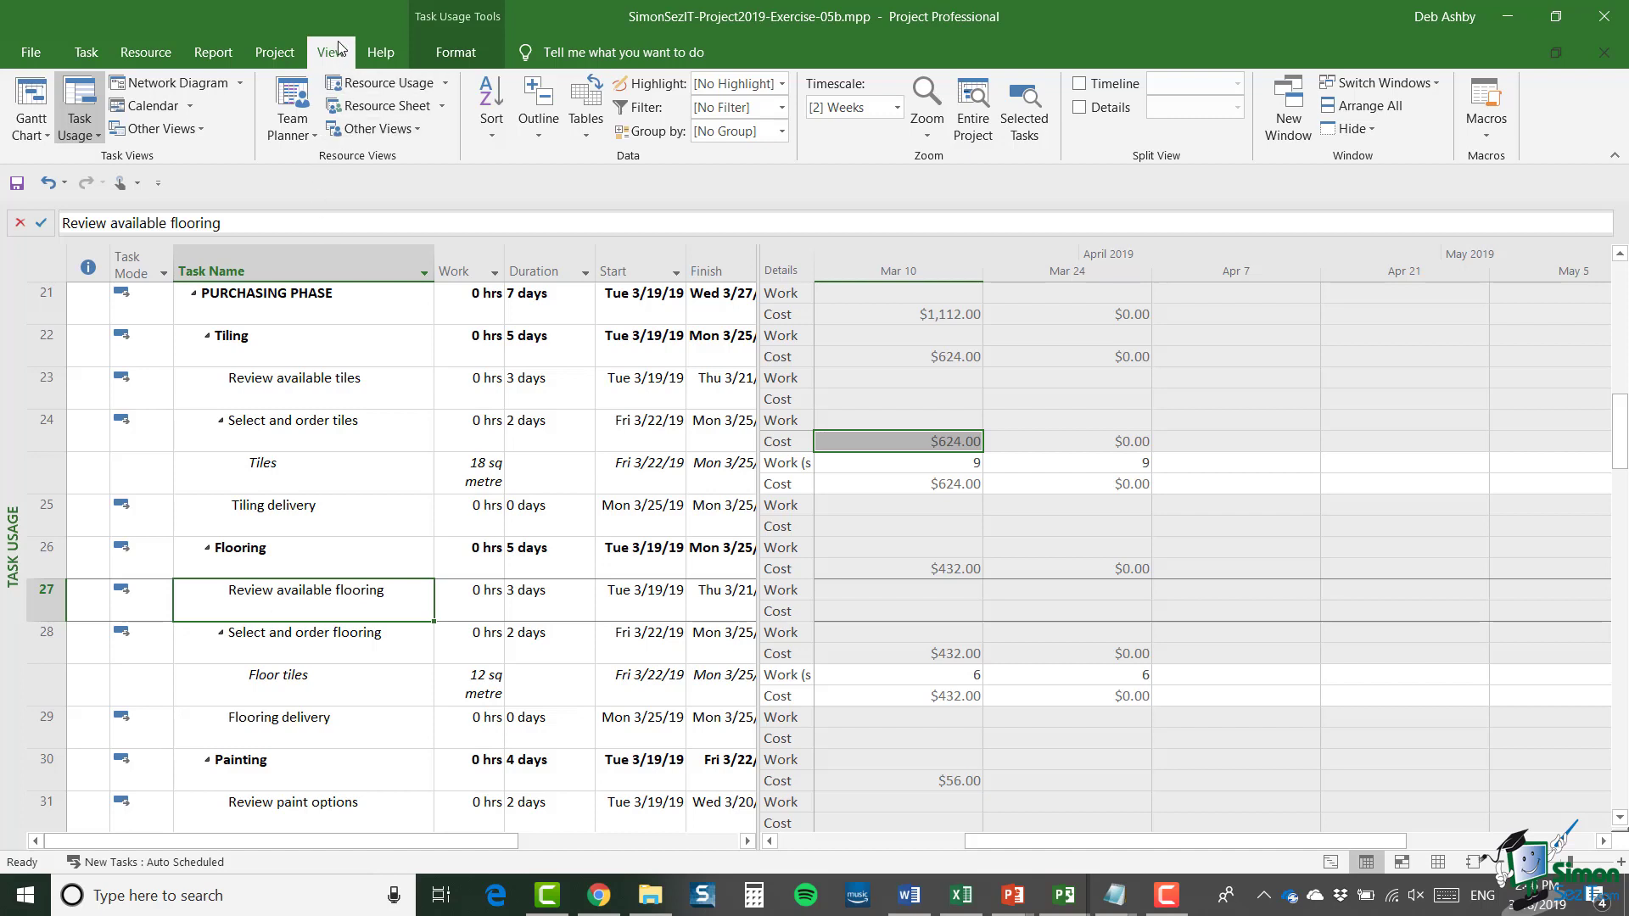
left_click(541, 136)
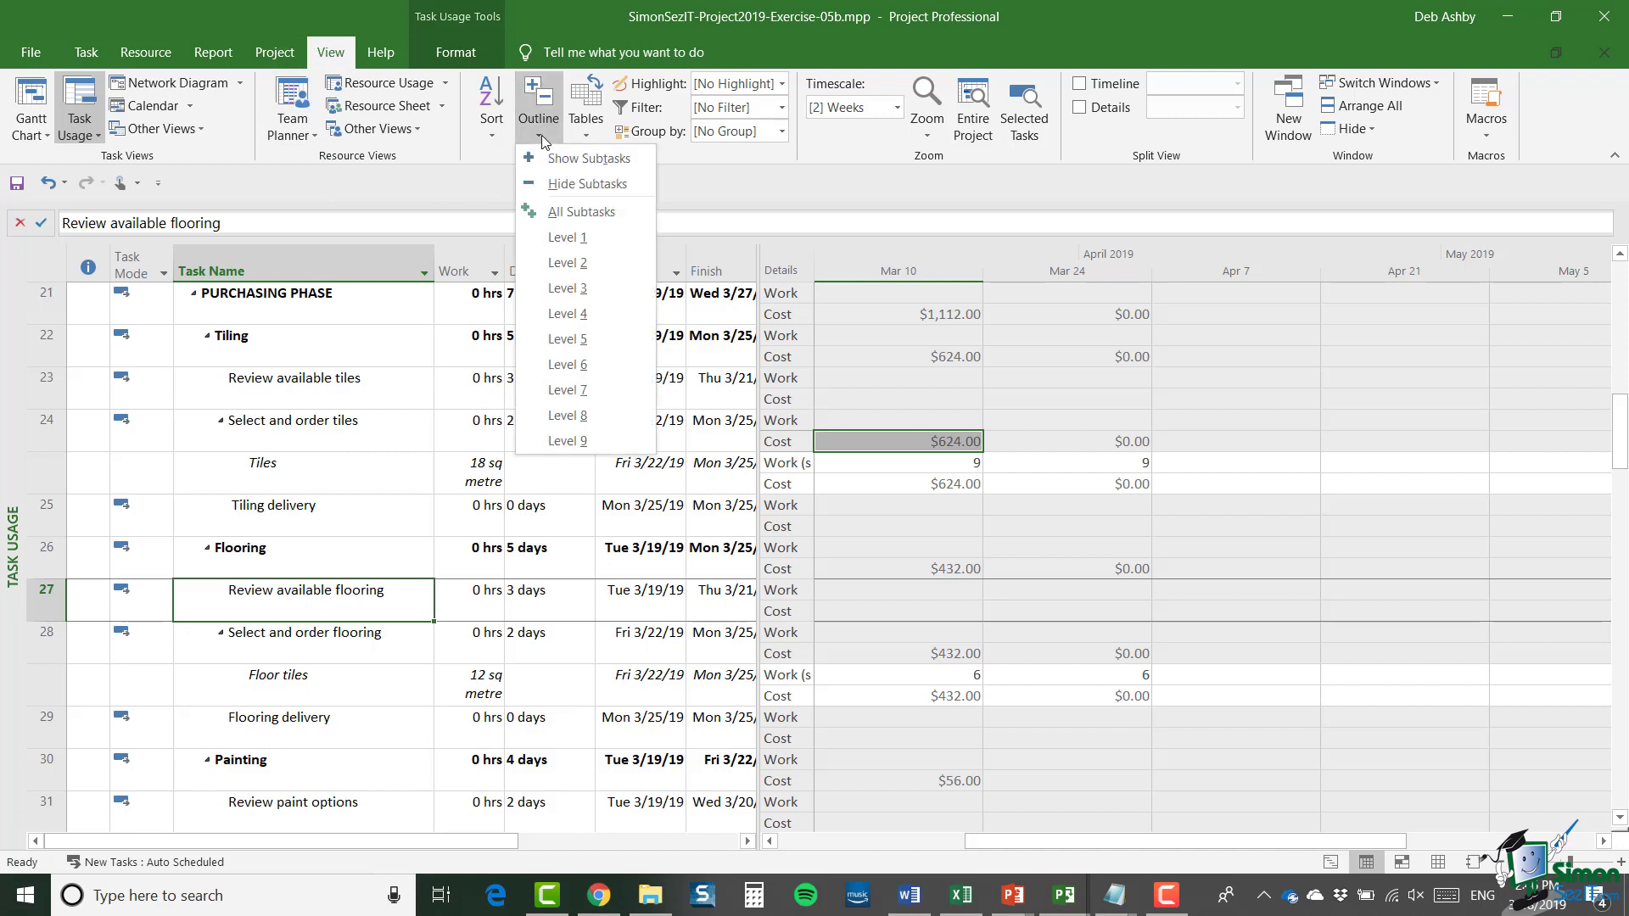
left_click(567, 237)
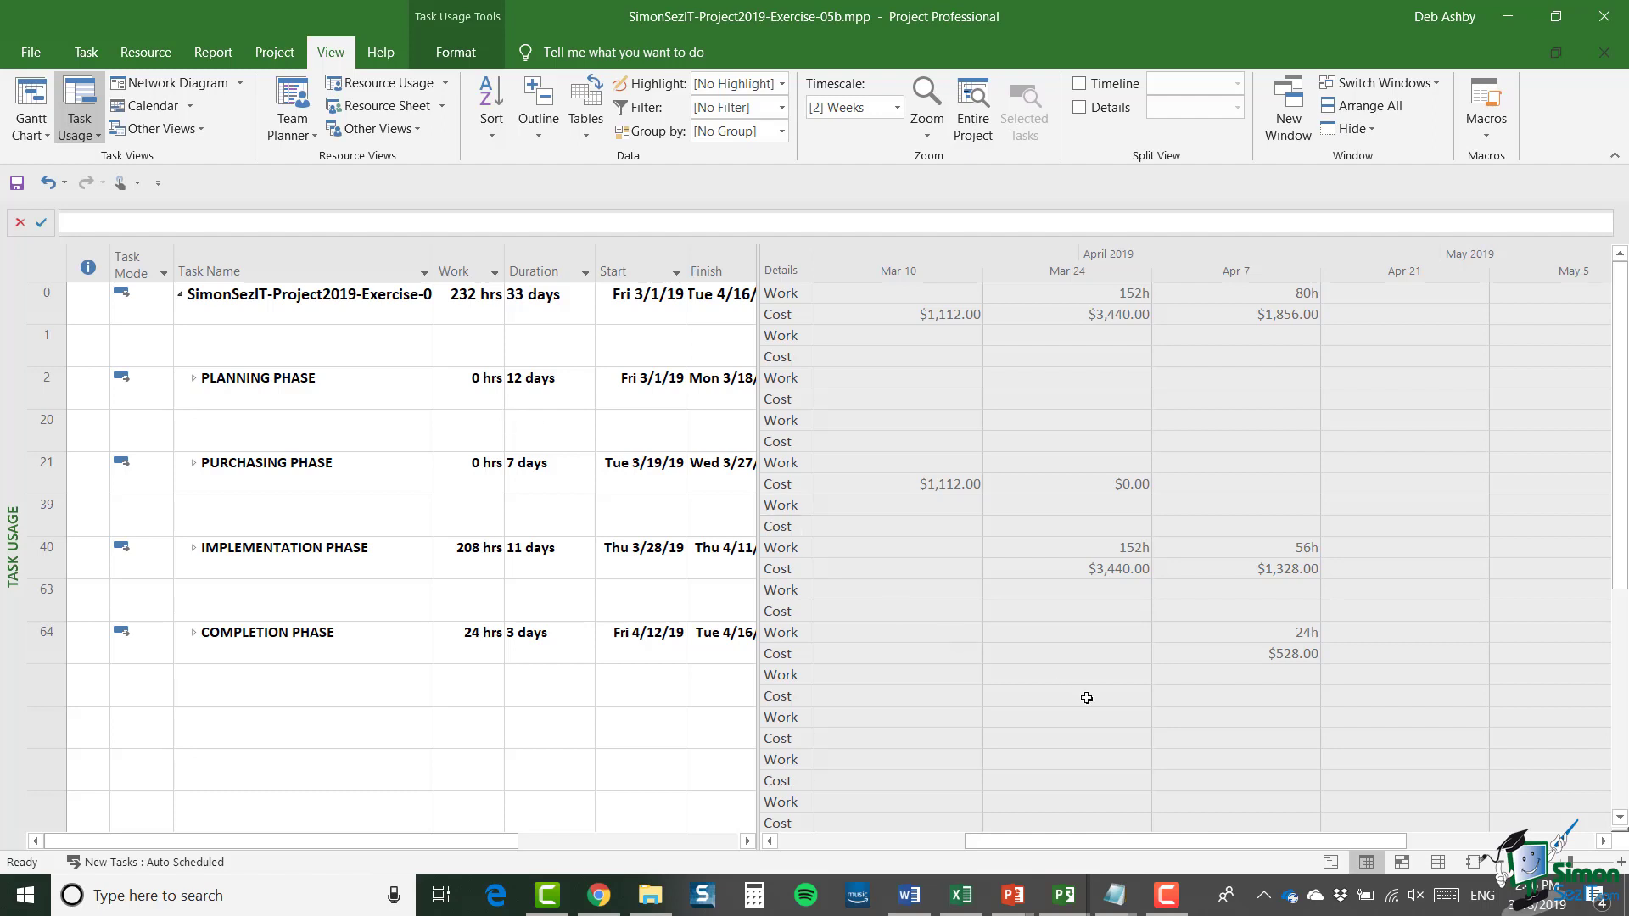
Switch to the Gantt Chart view, apply the Cost table and widen the table area to include the Remaining column.
left_click(1330, 862)
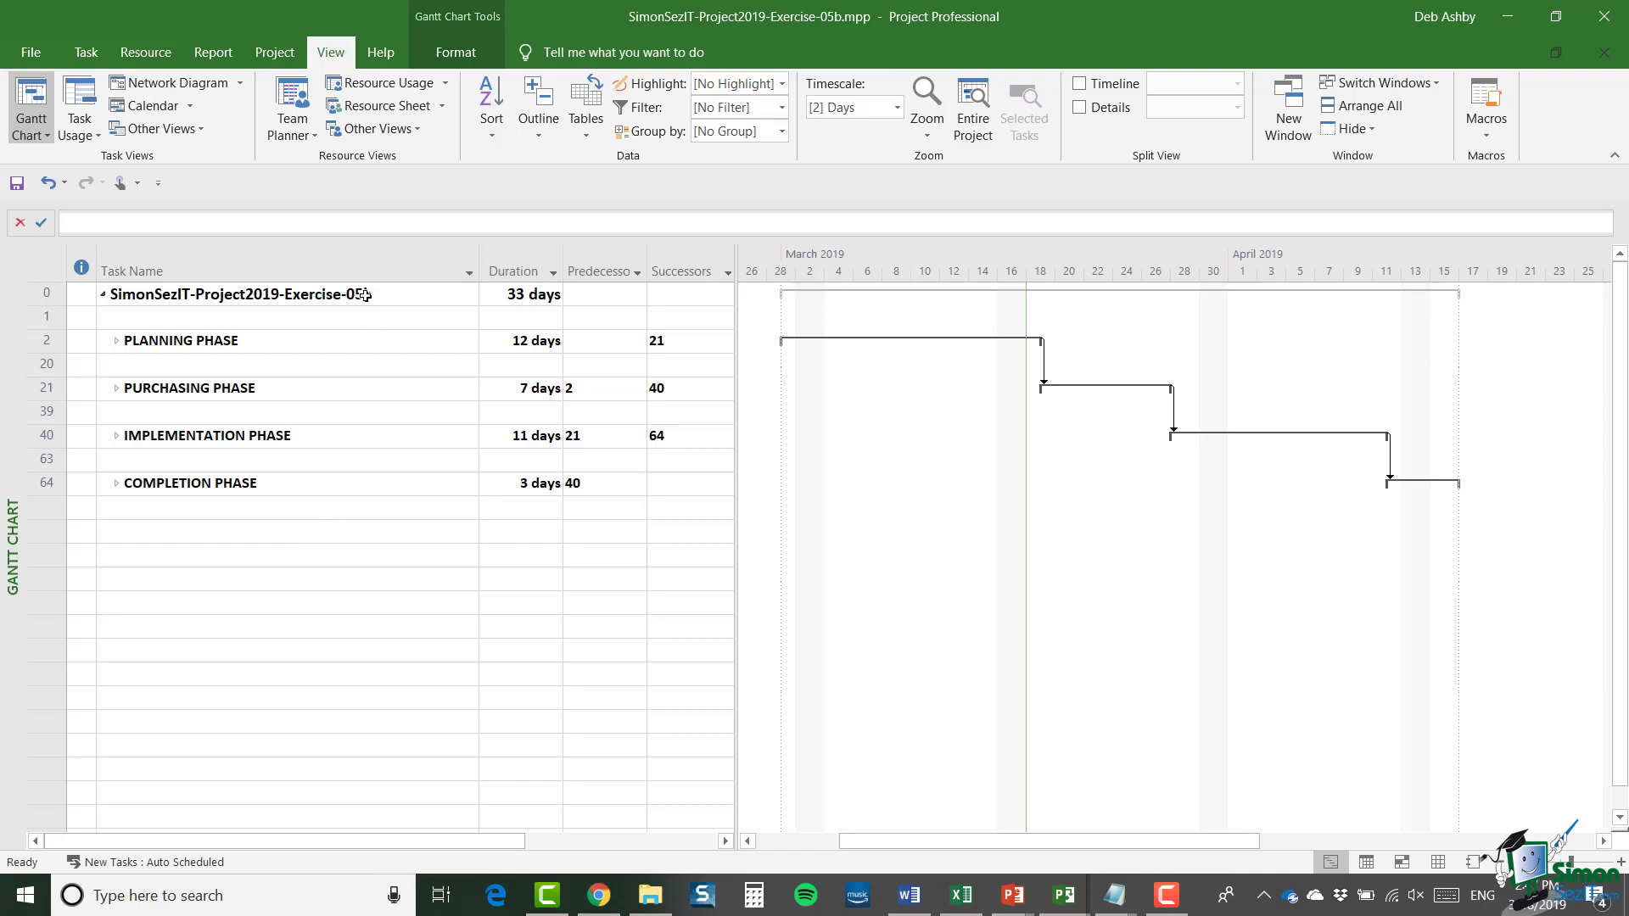
left_click(592, 130)
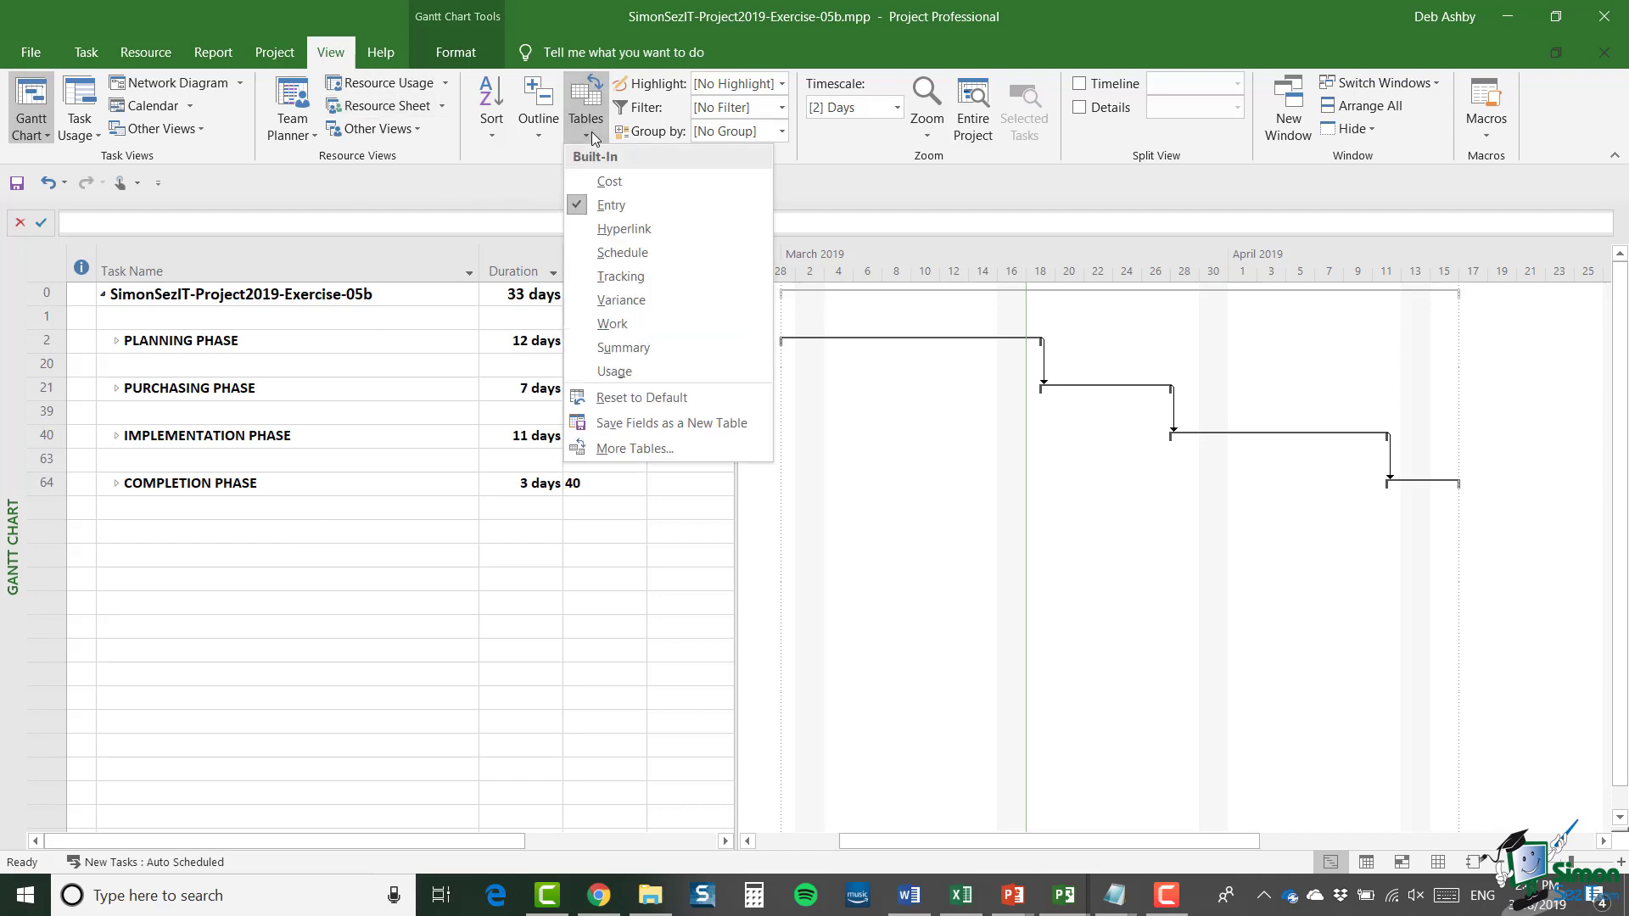
left_click(628, 182)
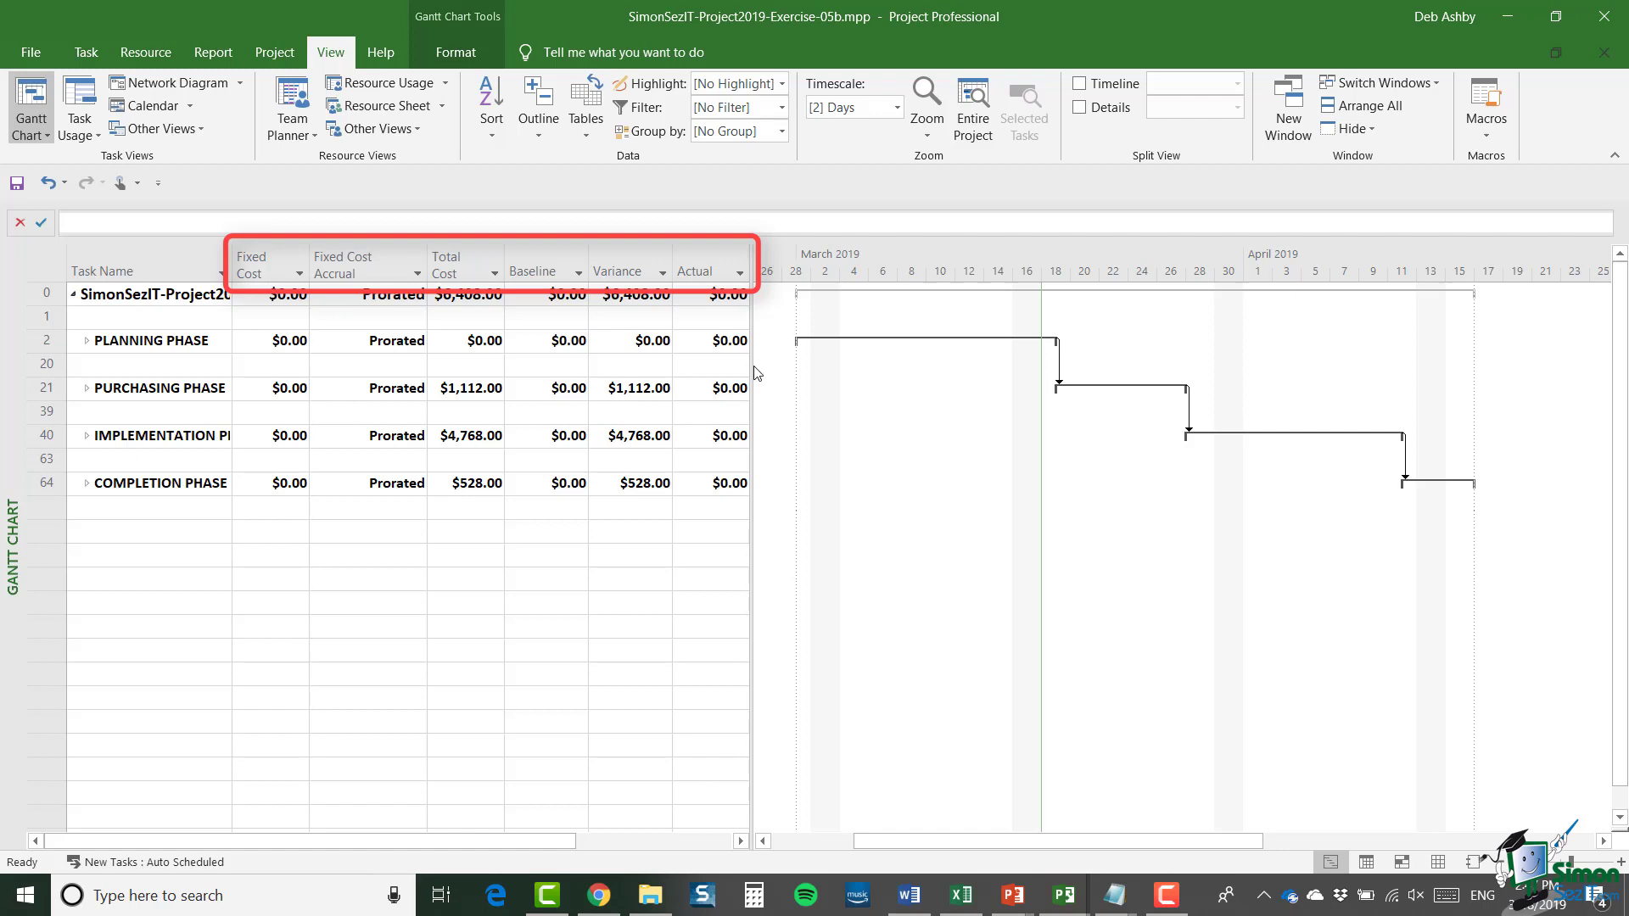
left_click_drag(753, 365, 866, 366)
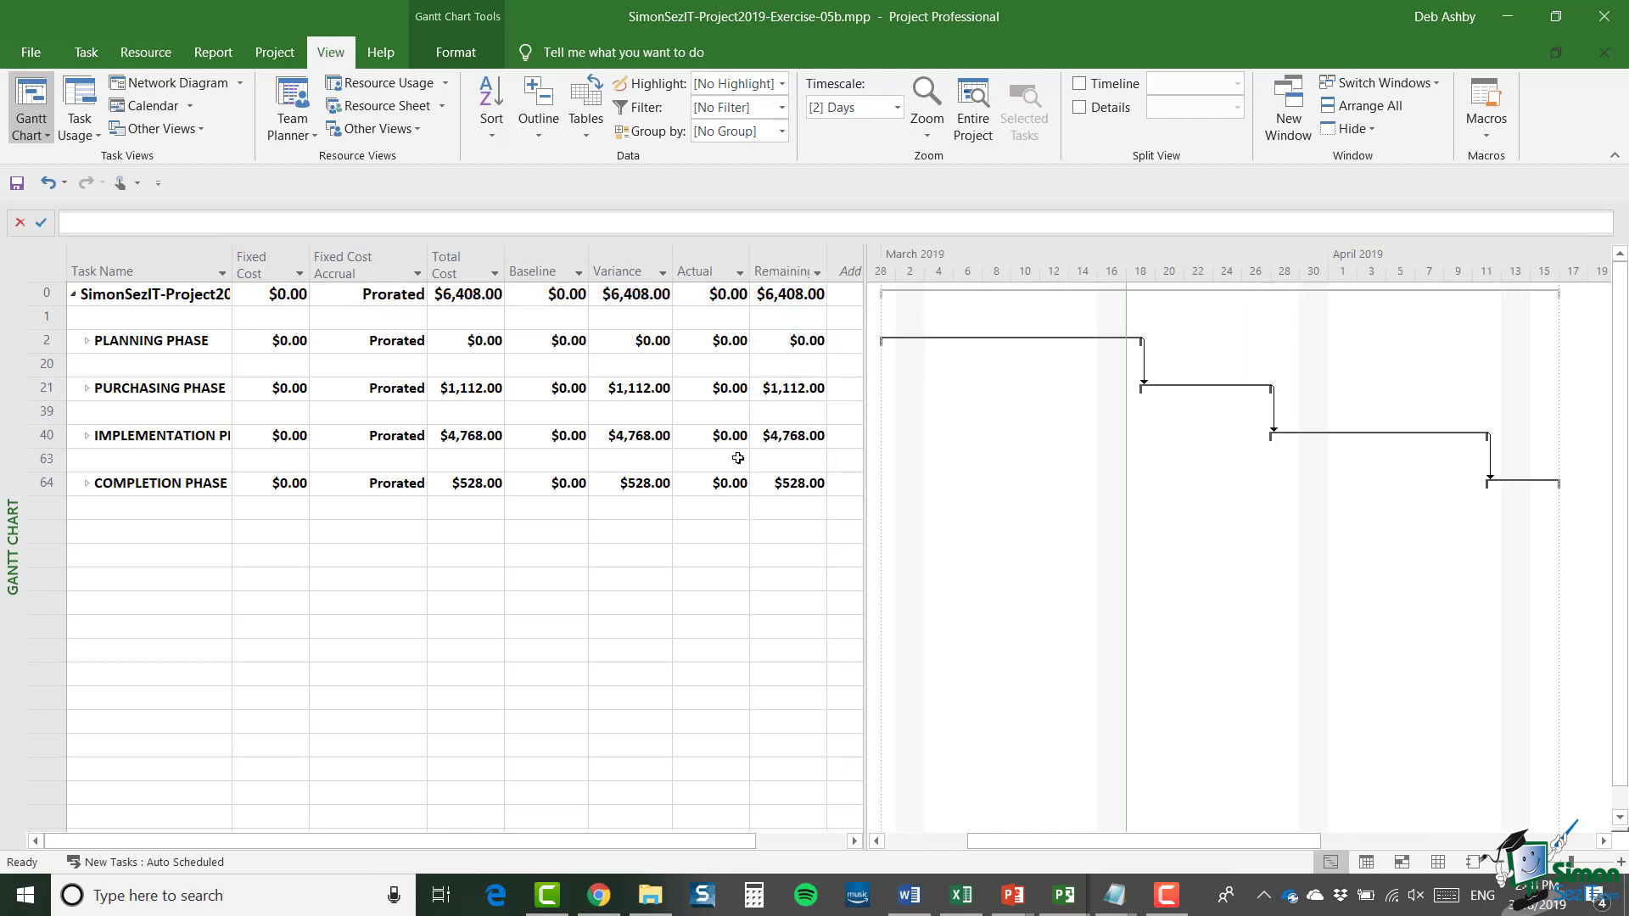
Expand the task outline to Level 2 and select the Equipment summary task in the purchasing phase.
left_click(540, 127)
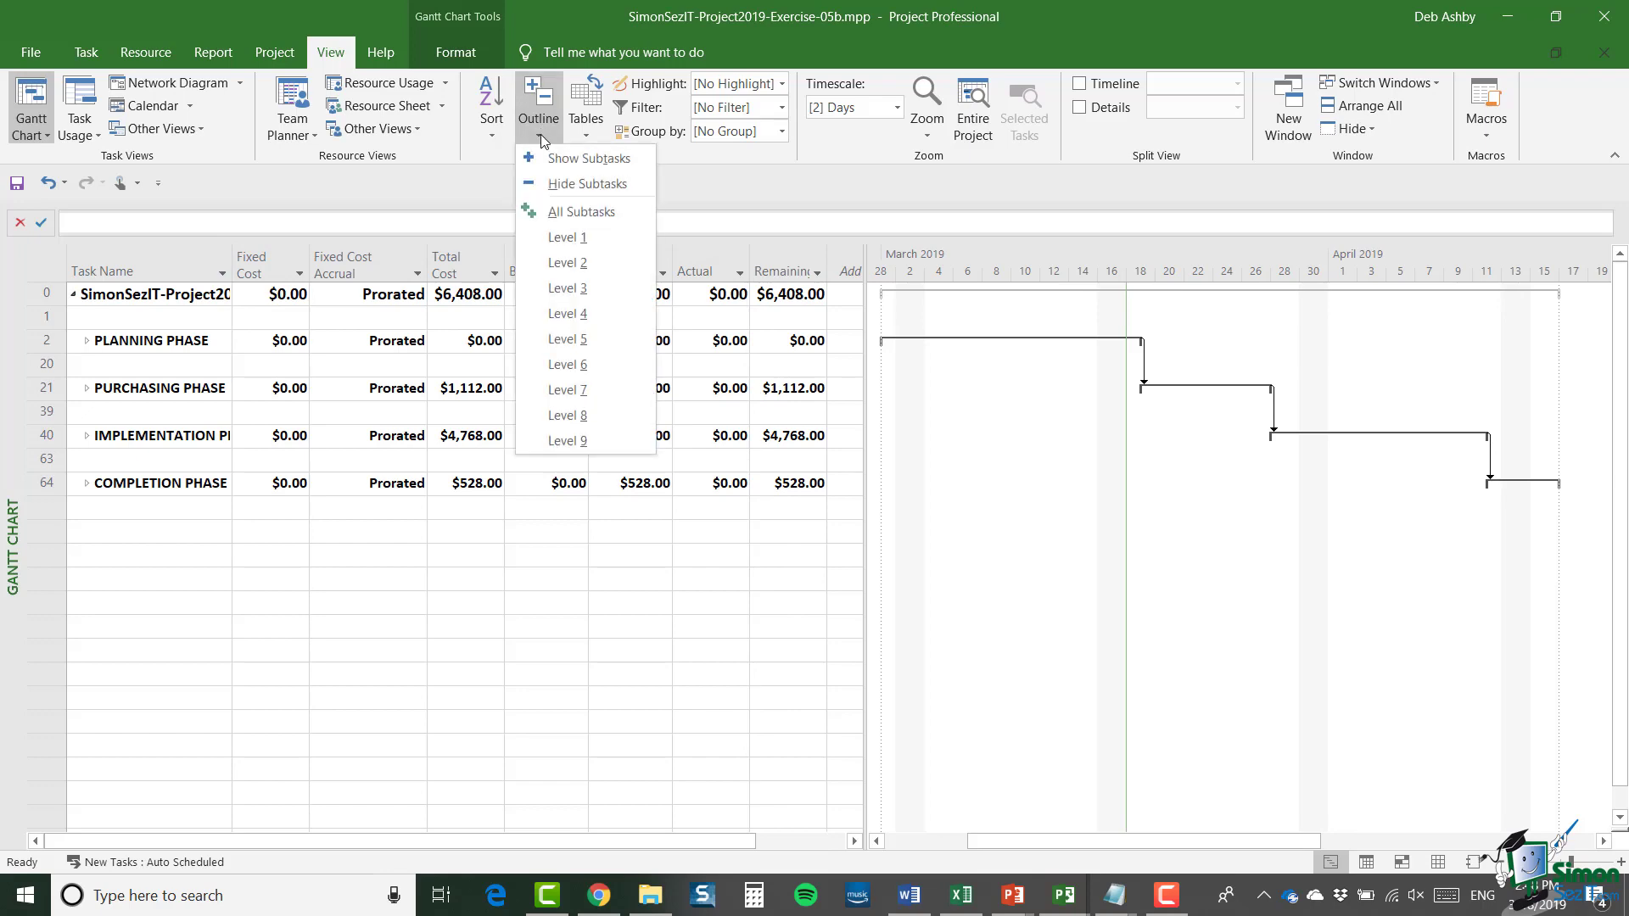
left_click(562, 262)
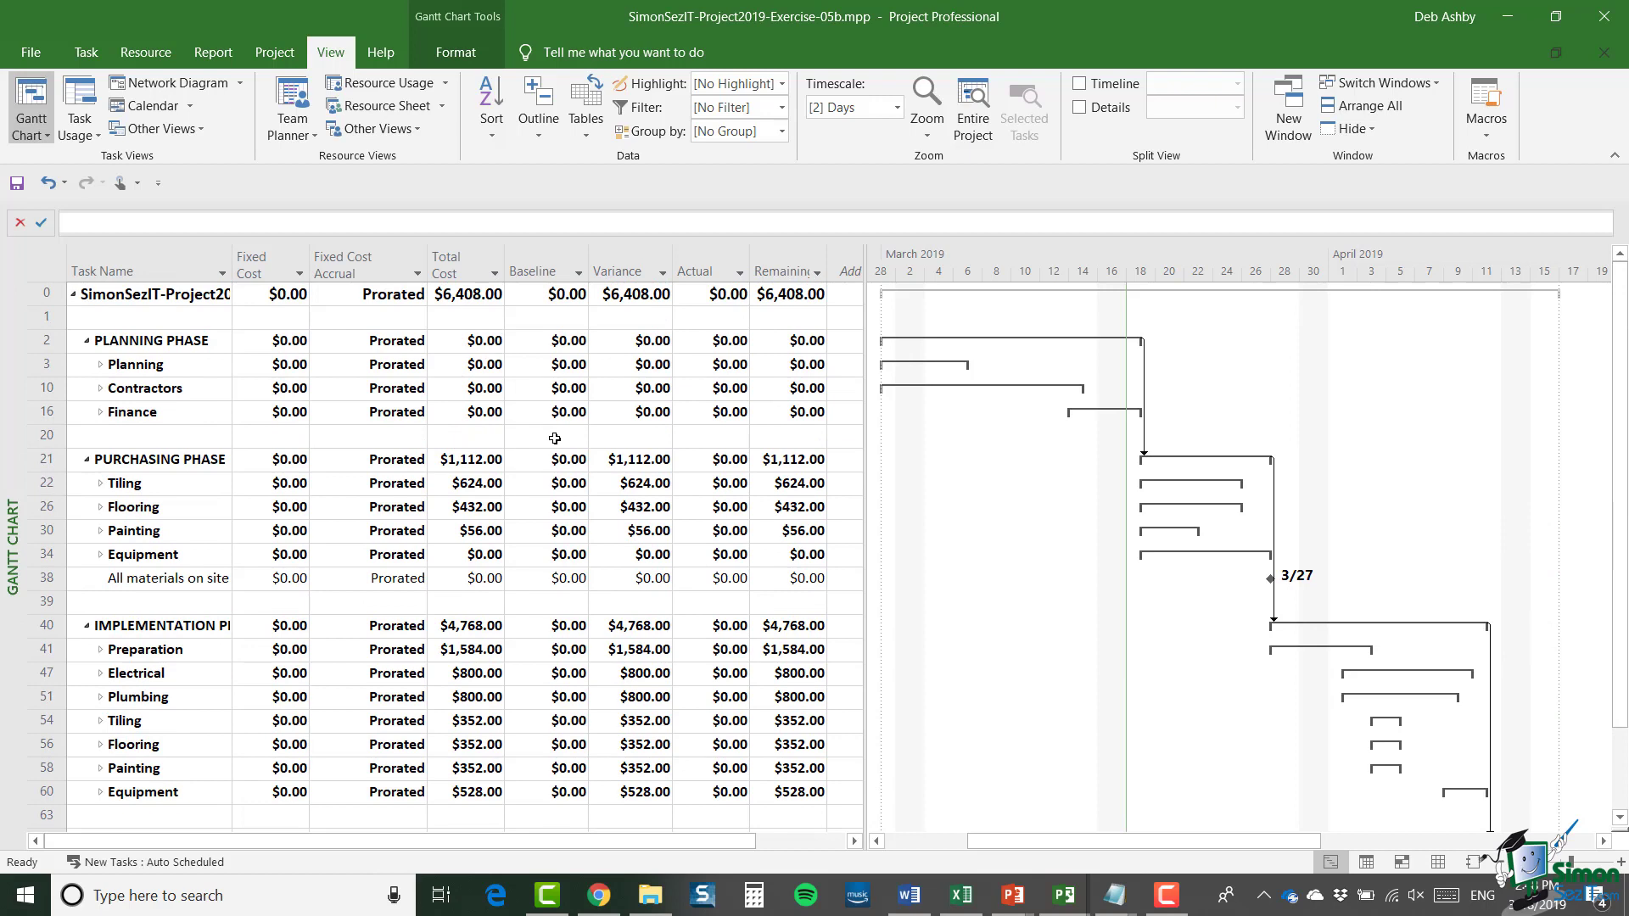
left_click(539, 128)
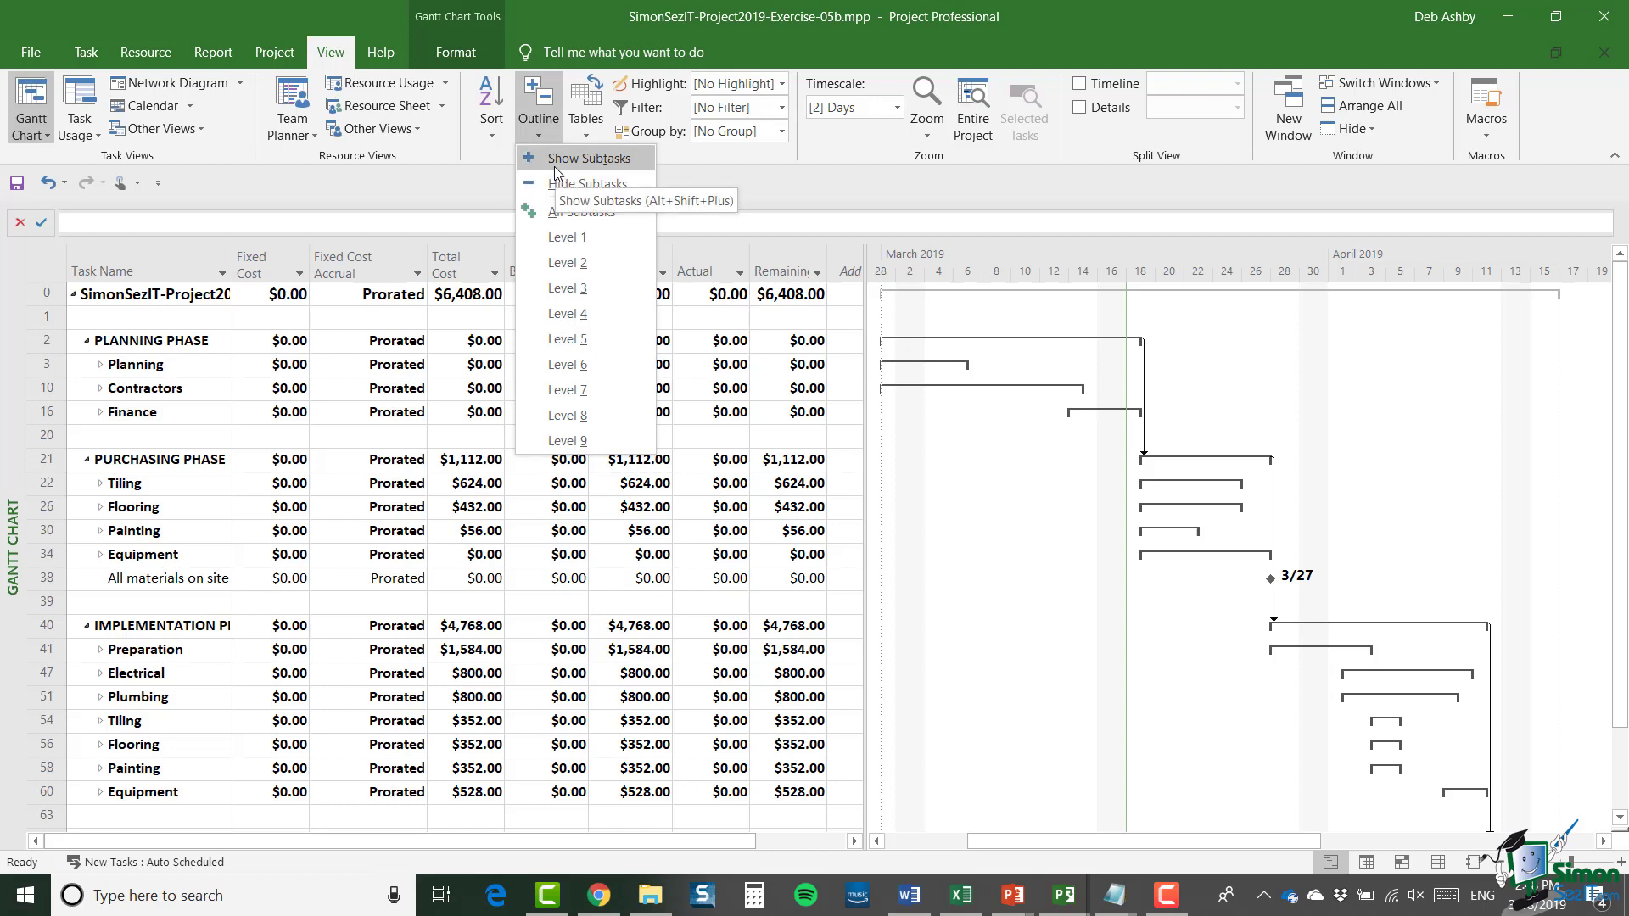
left_click(852, 187)
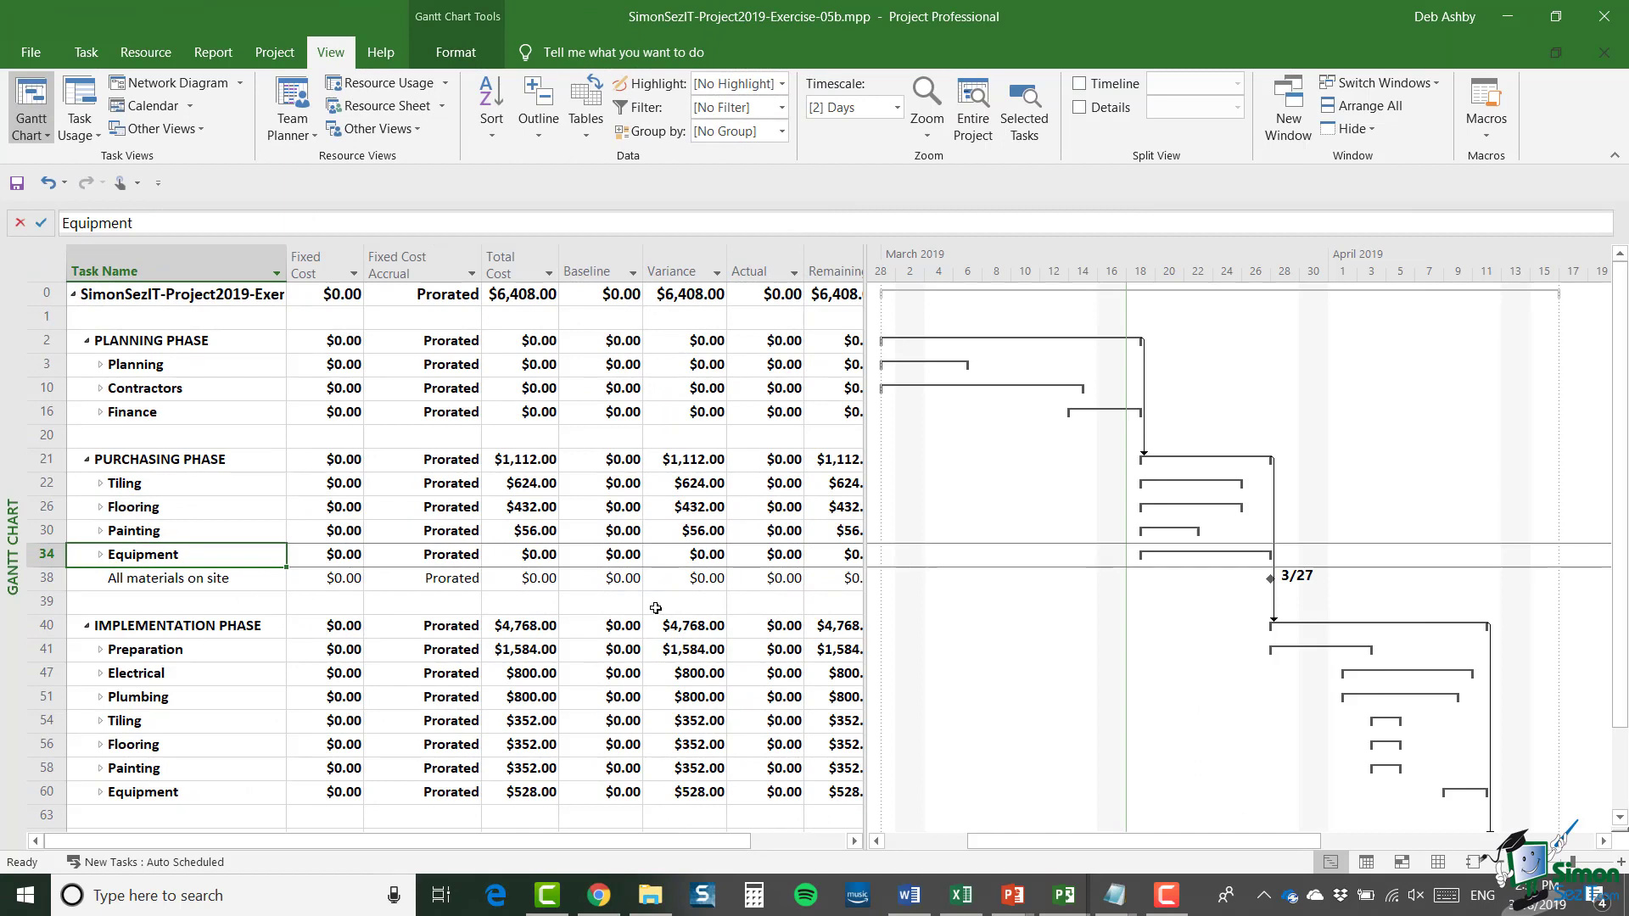
left_click(41, 555)
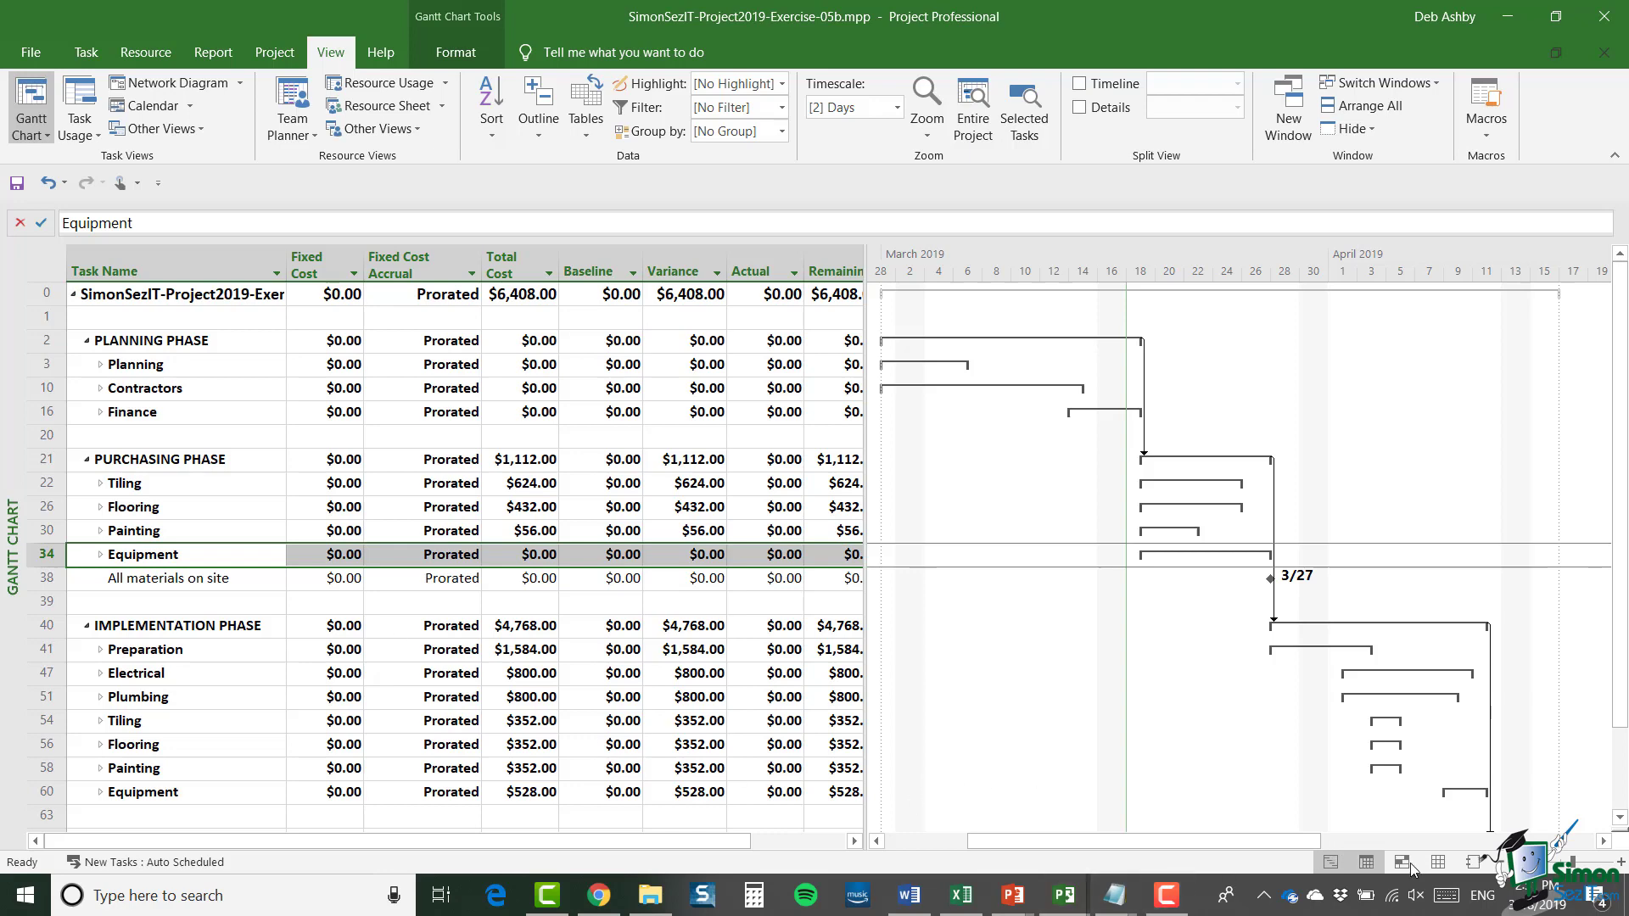
Add a resource named Bathroom equipment to the Resource Sheet and set its type to Cost.
left_click(1437, 862)
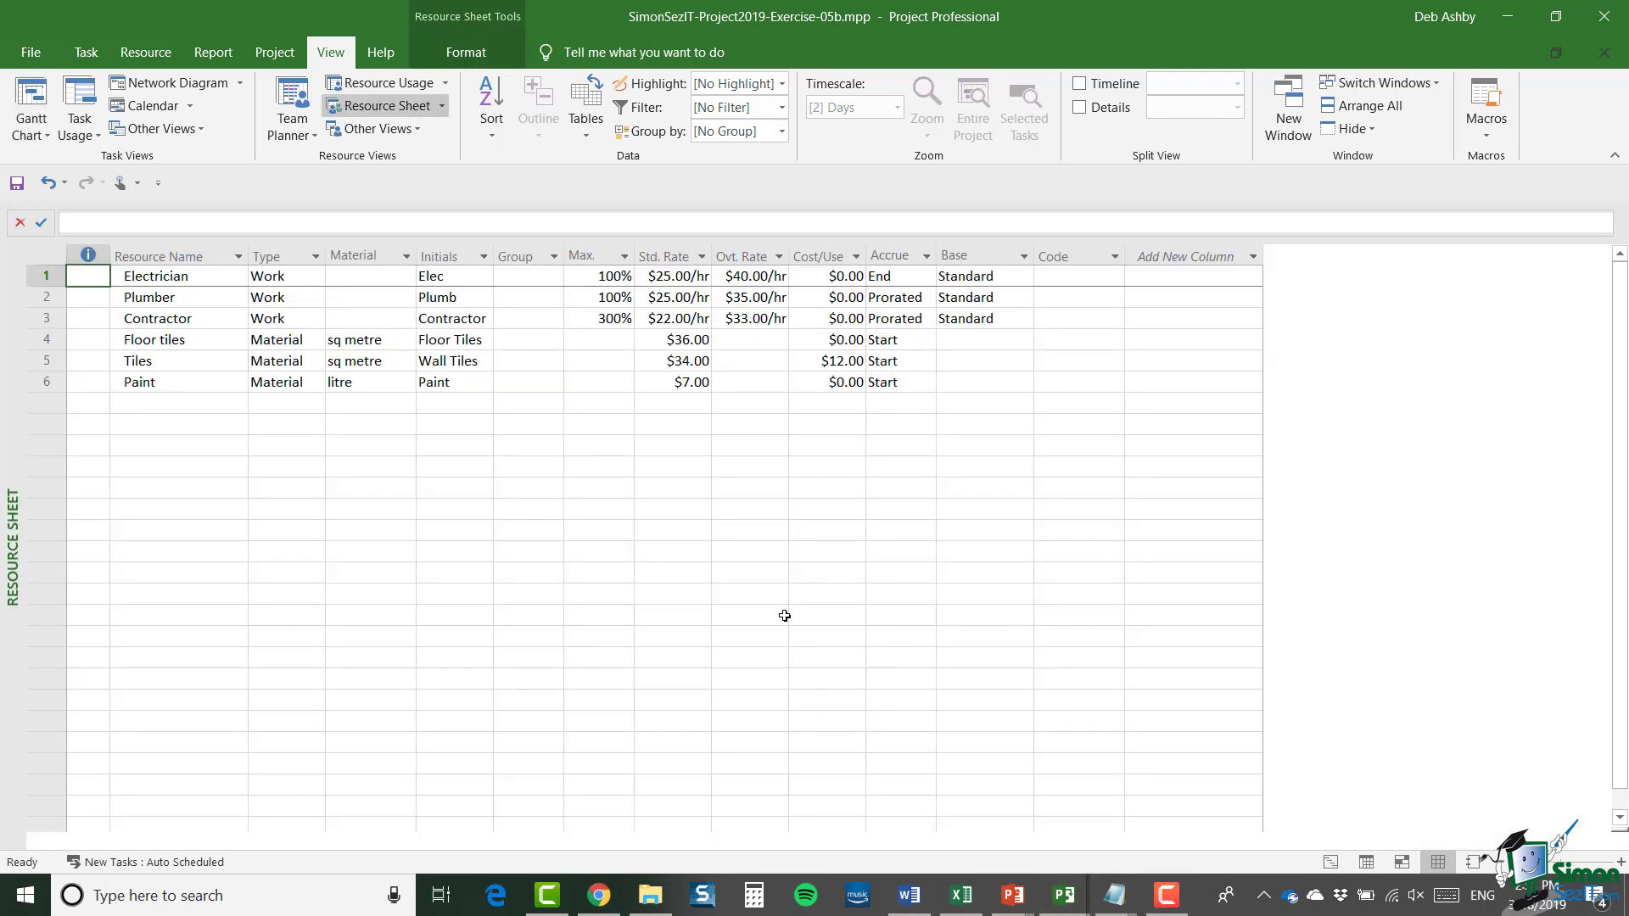
left_click(171, 405)
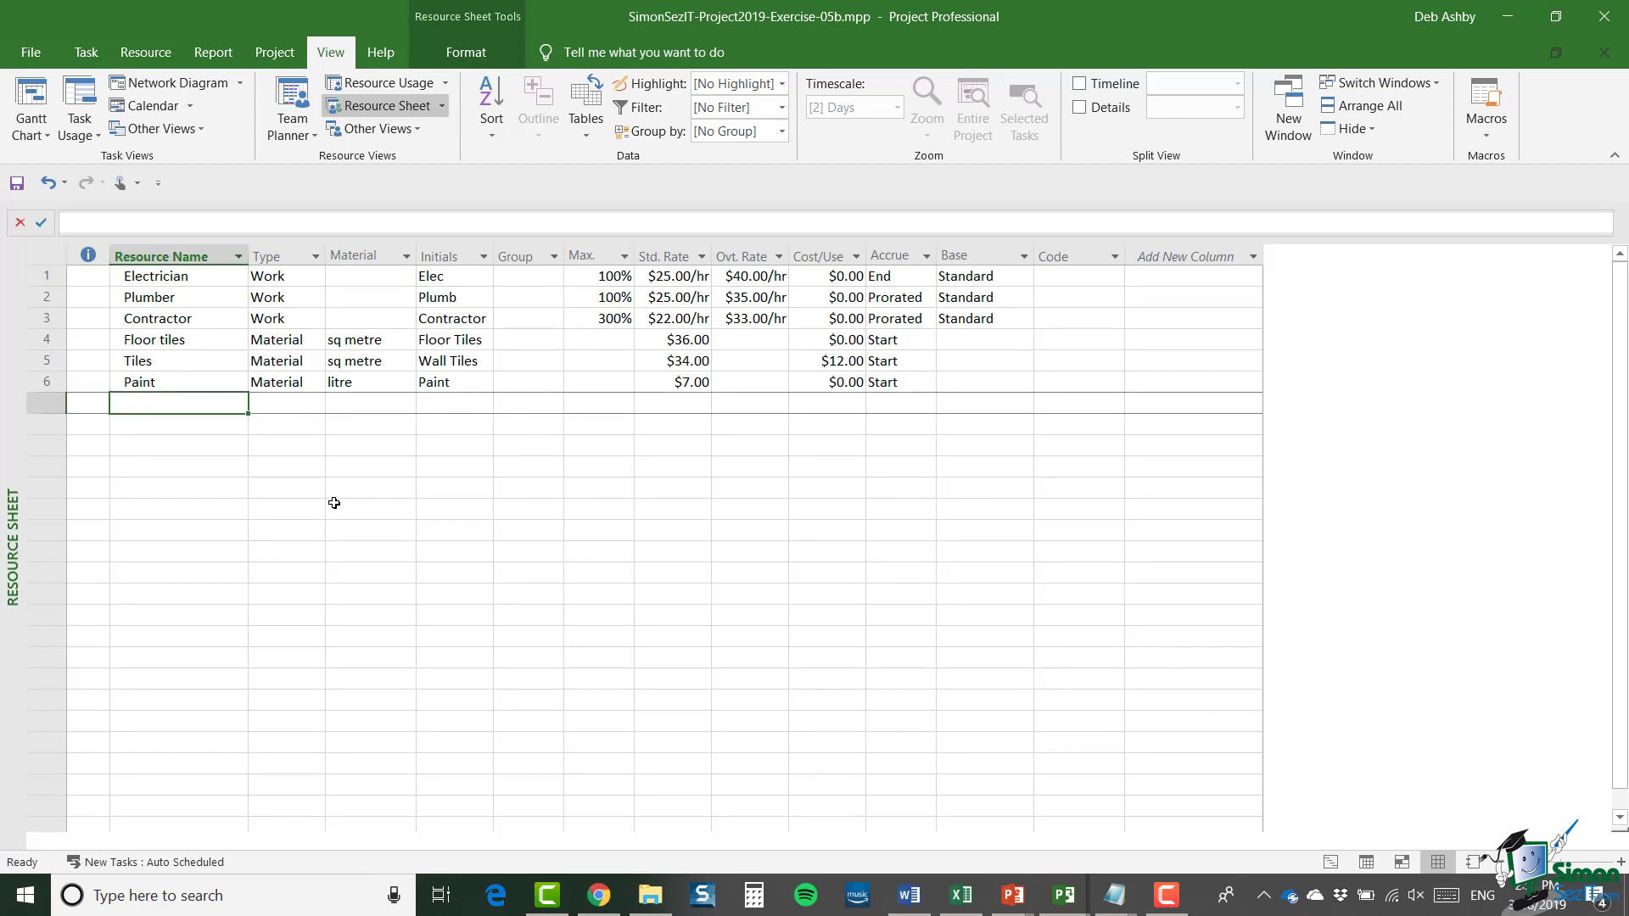
type("Bathroom equipment")
key("Tab")
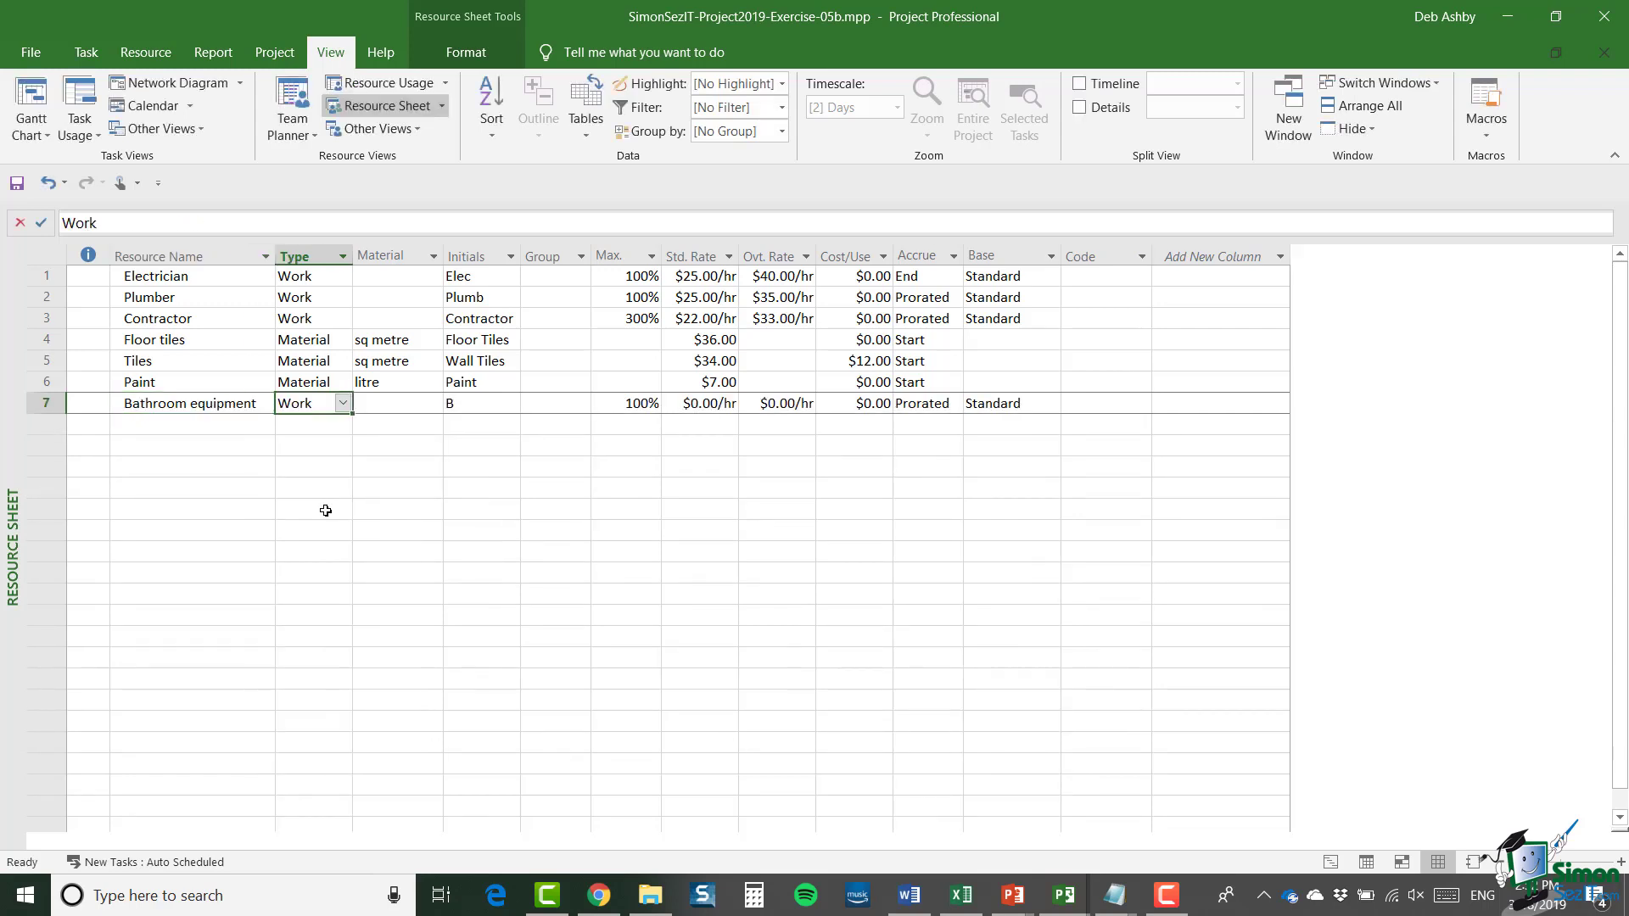
left_click(340, 409)
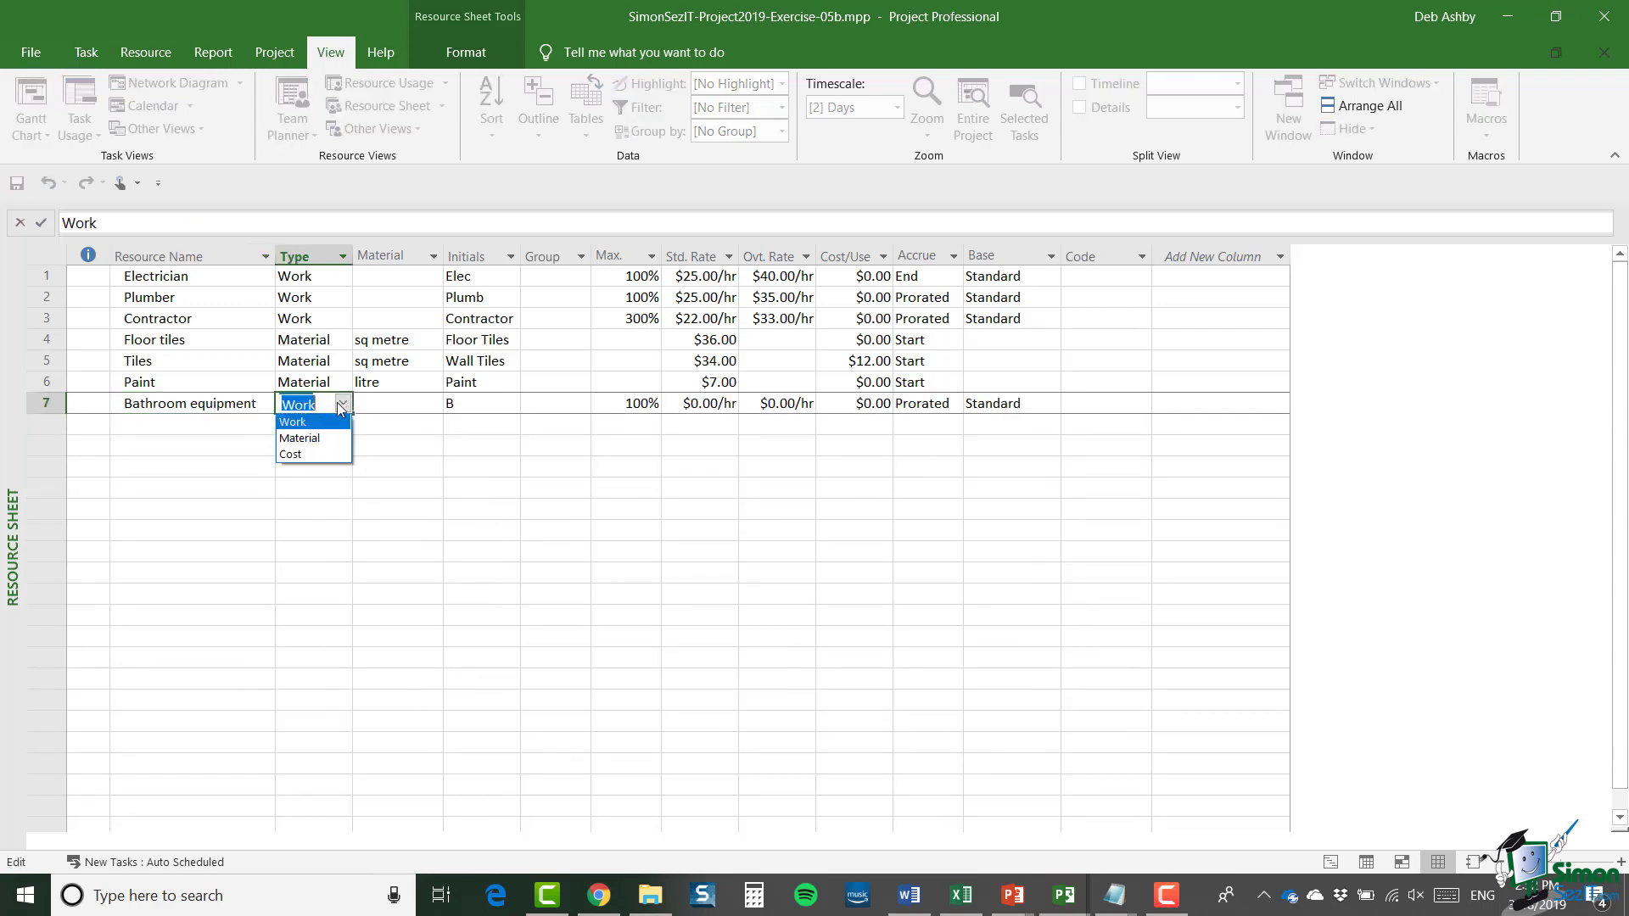
left_click(302, 455)
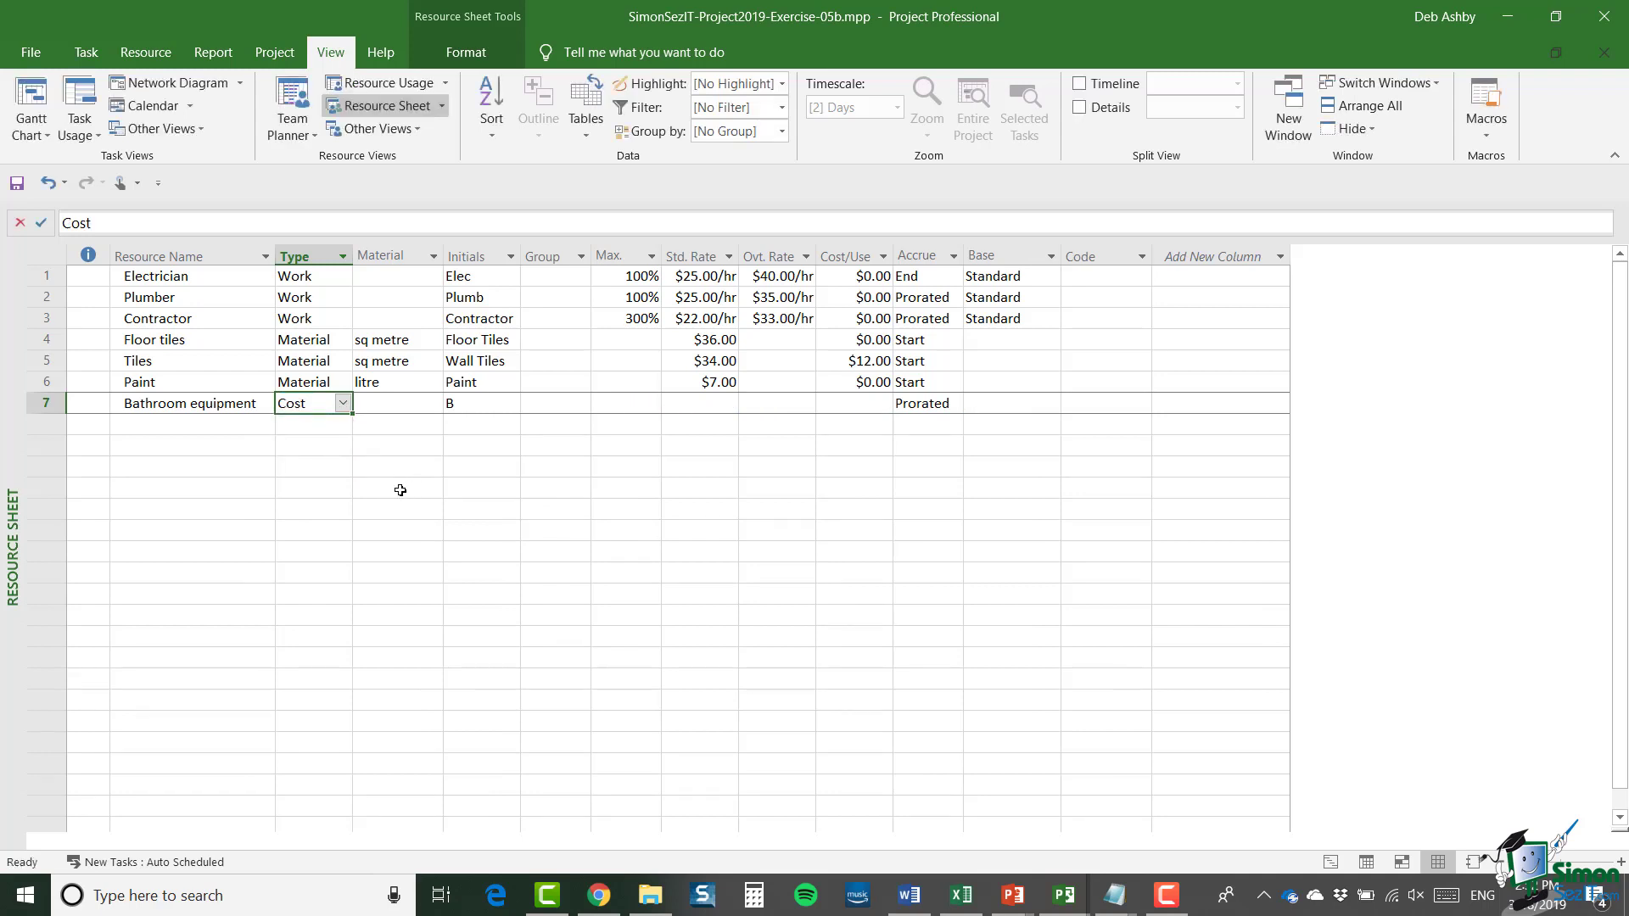
left_click(705, 411)
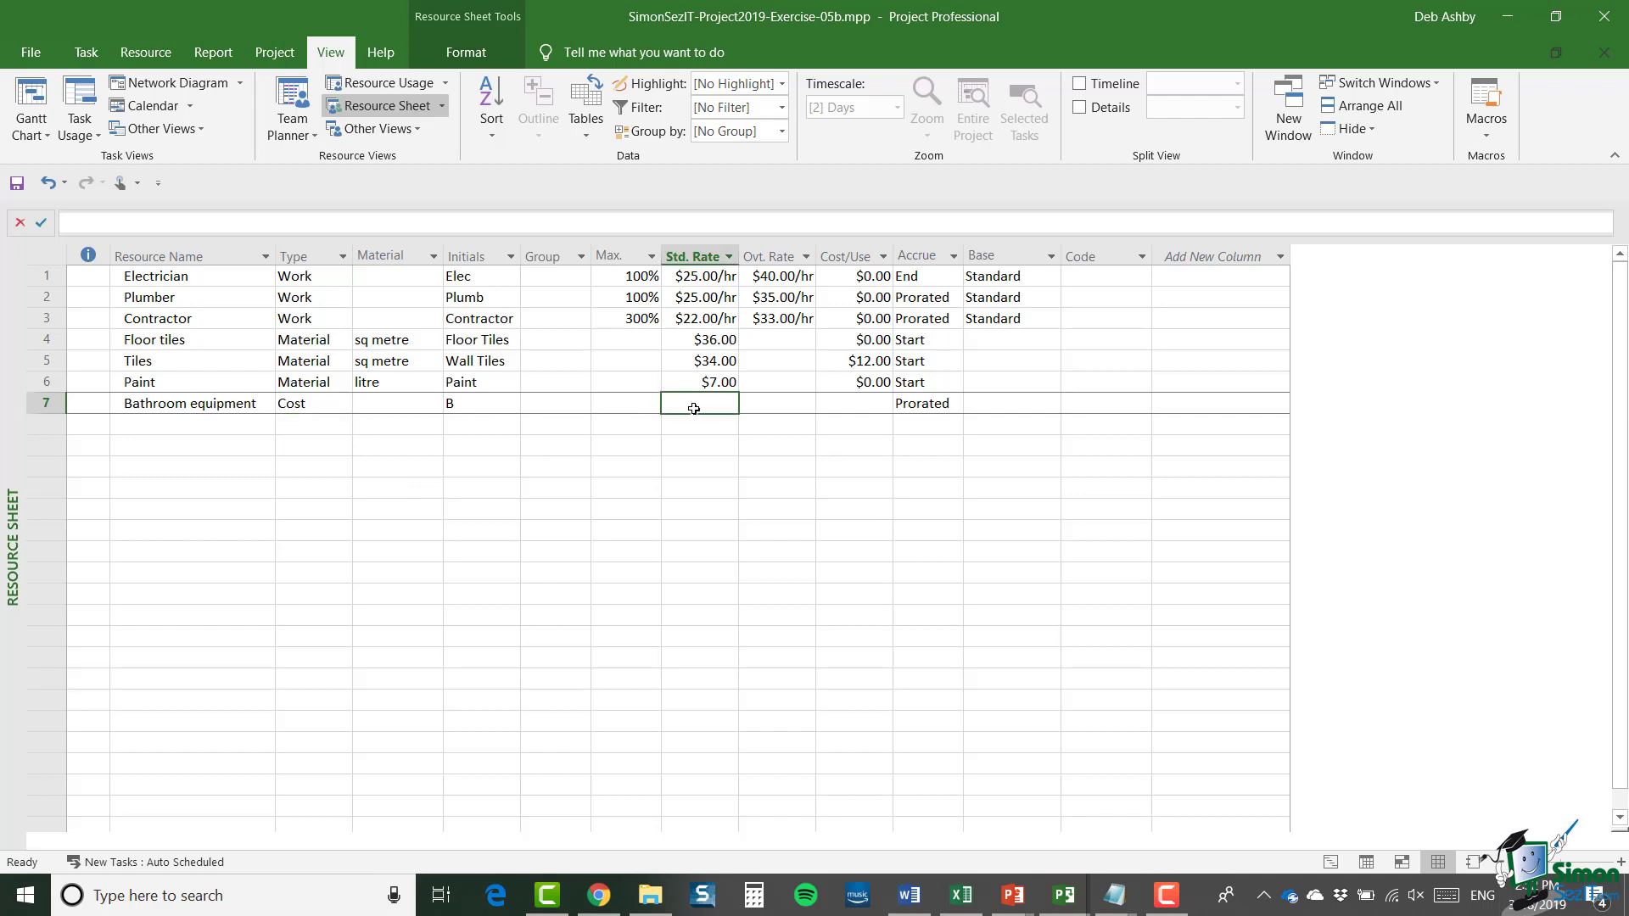
left_click(796, 413)
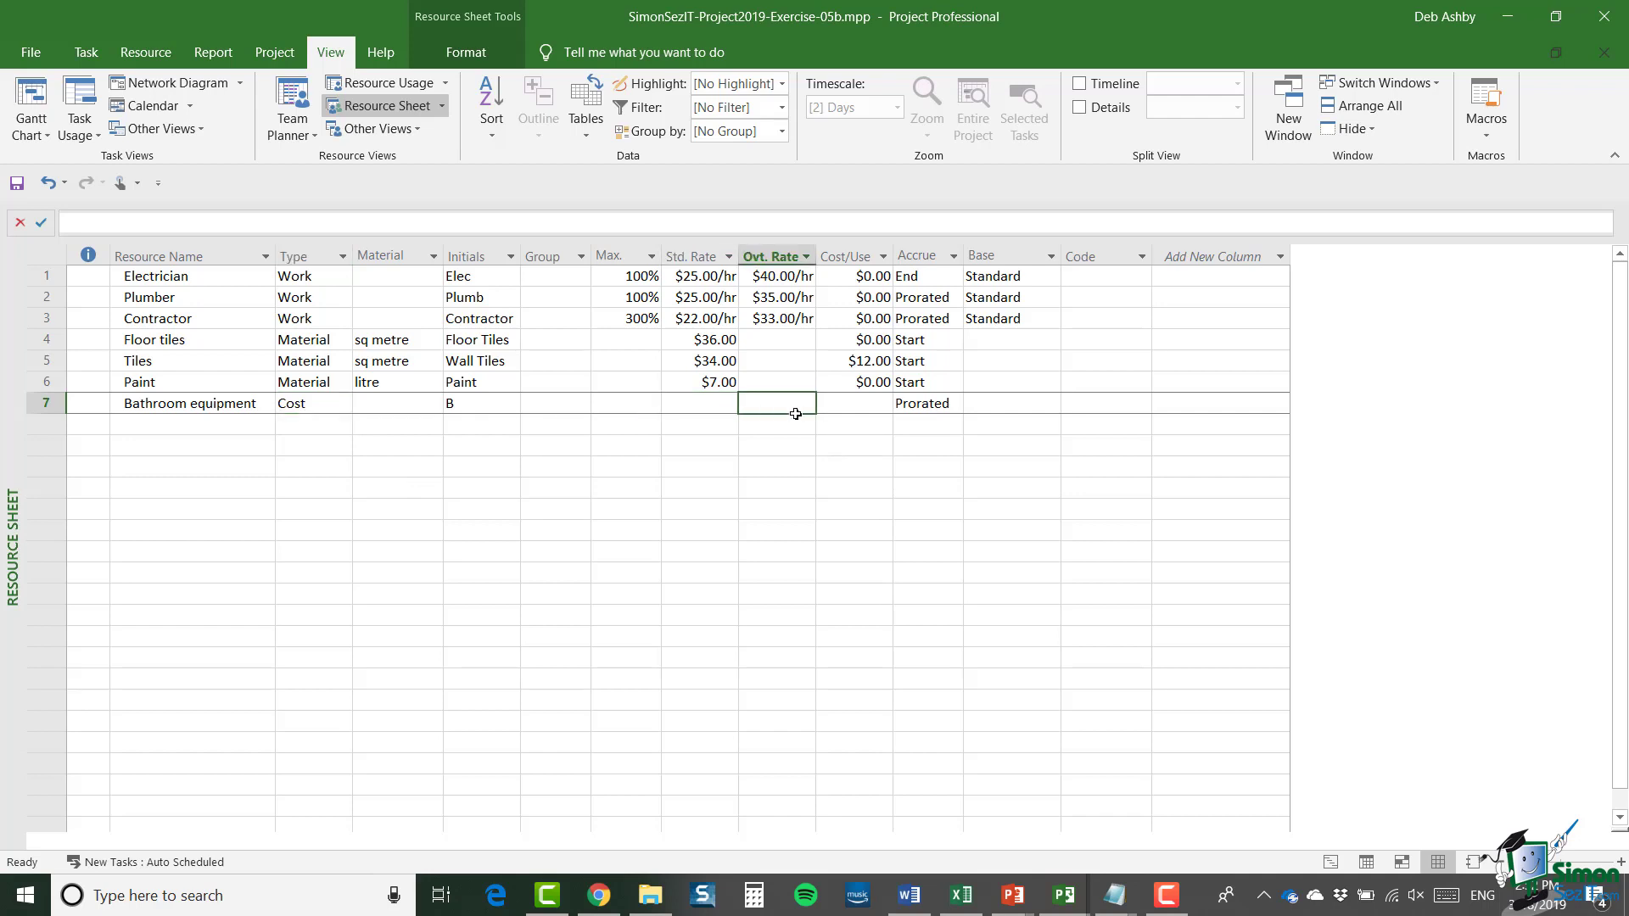
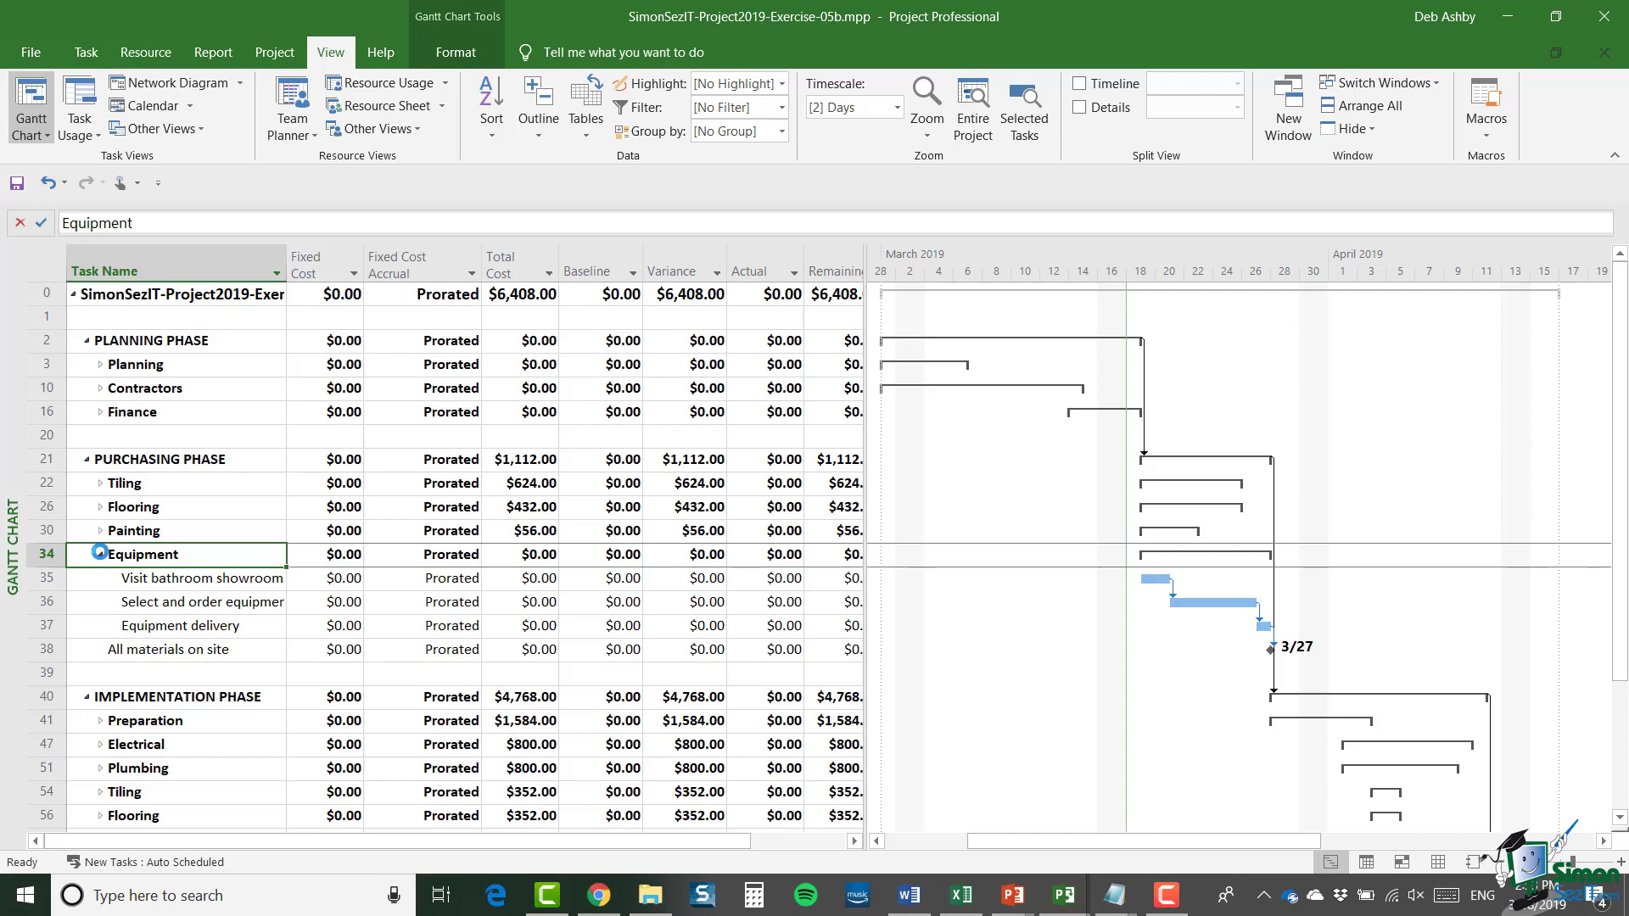
Assign the Bathroom equipment resource to the Select and order equipment task with a cost of $3,000.00.
left_click(216, 602)
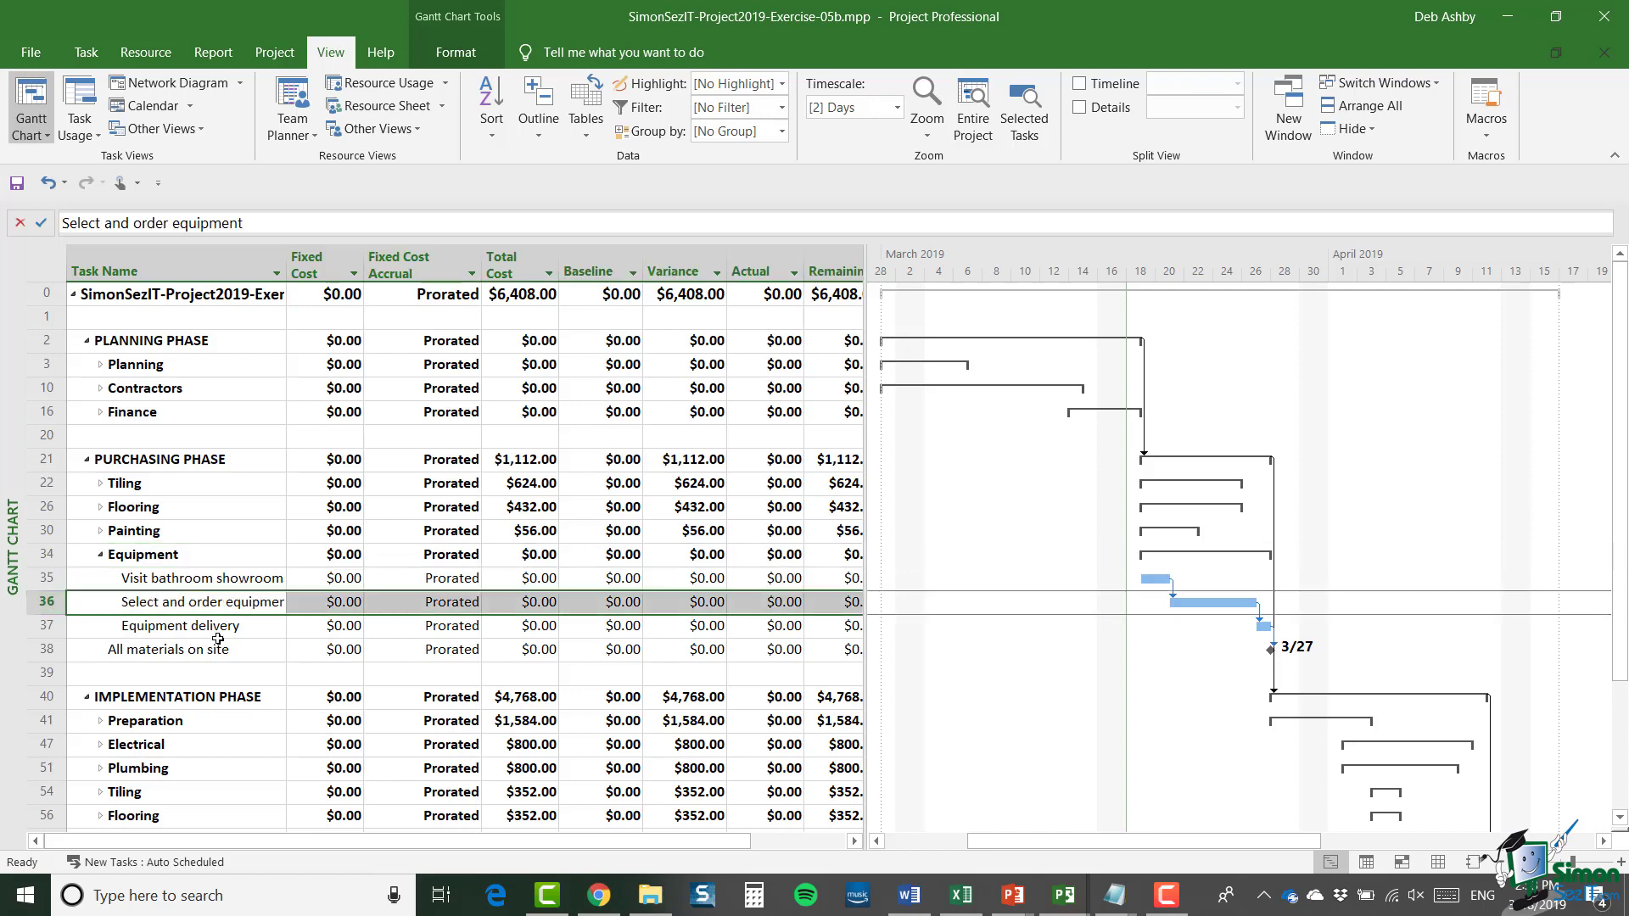
right_click(312, 606)
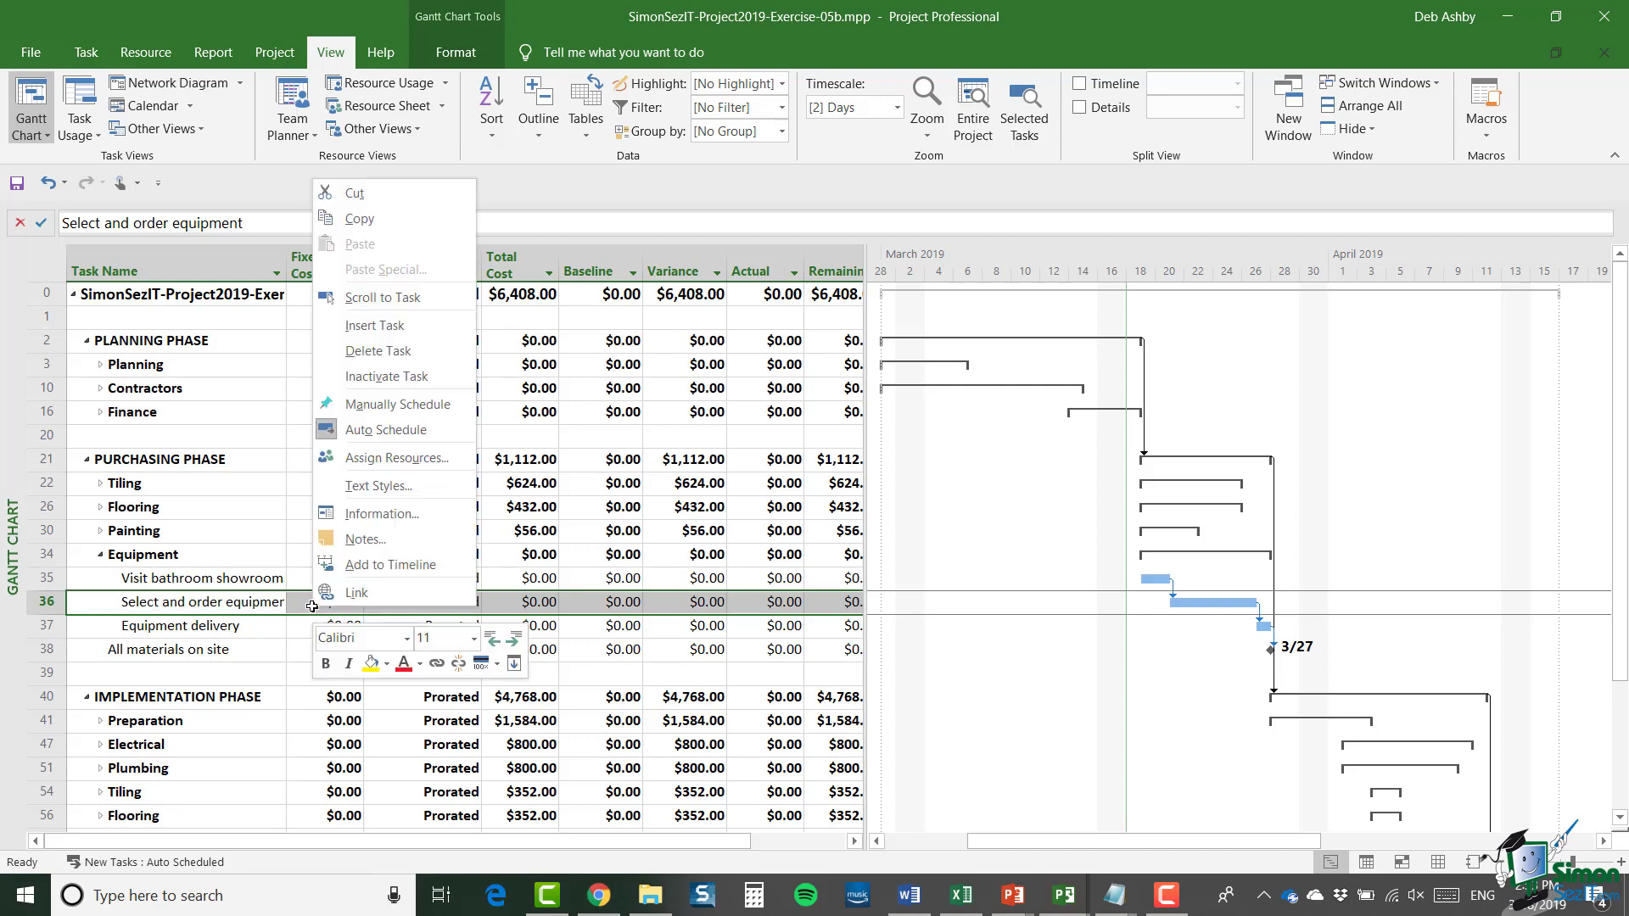
left_click(397, 458)
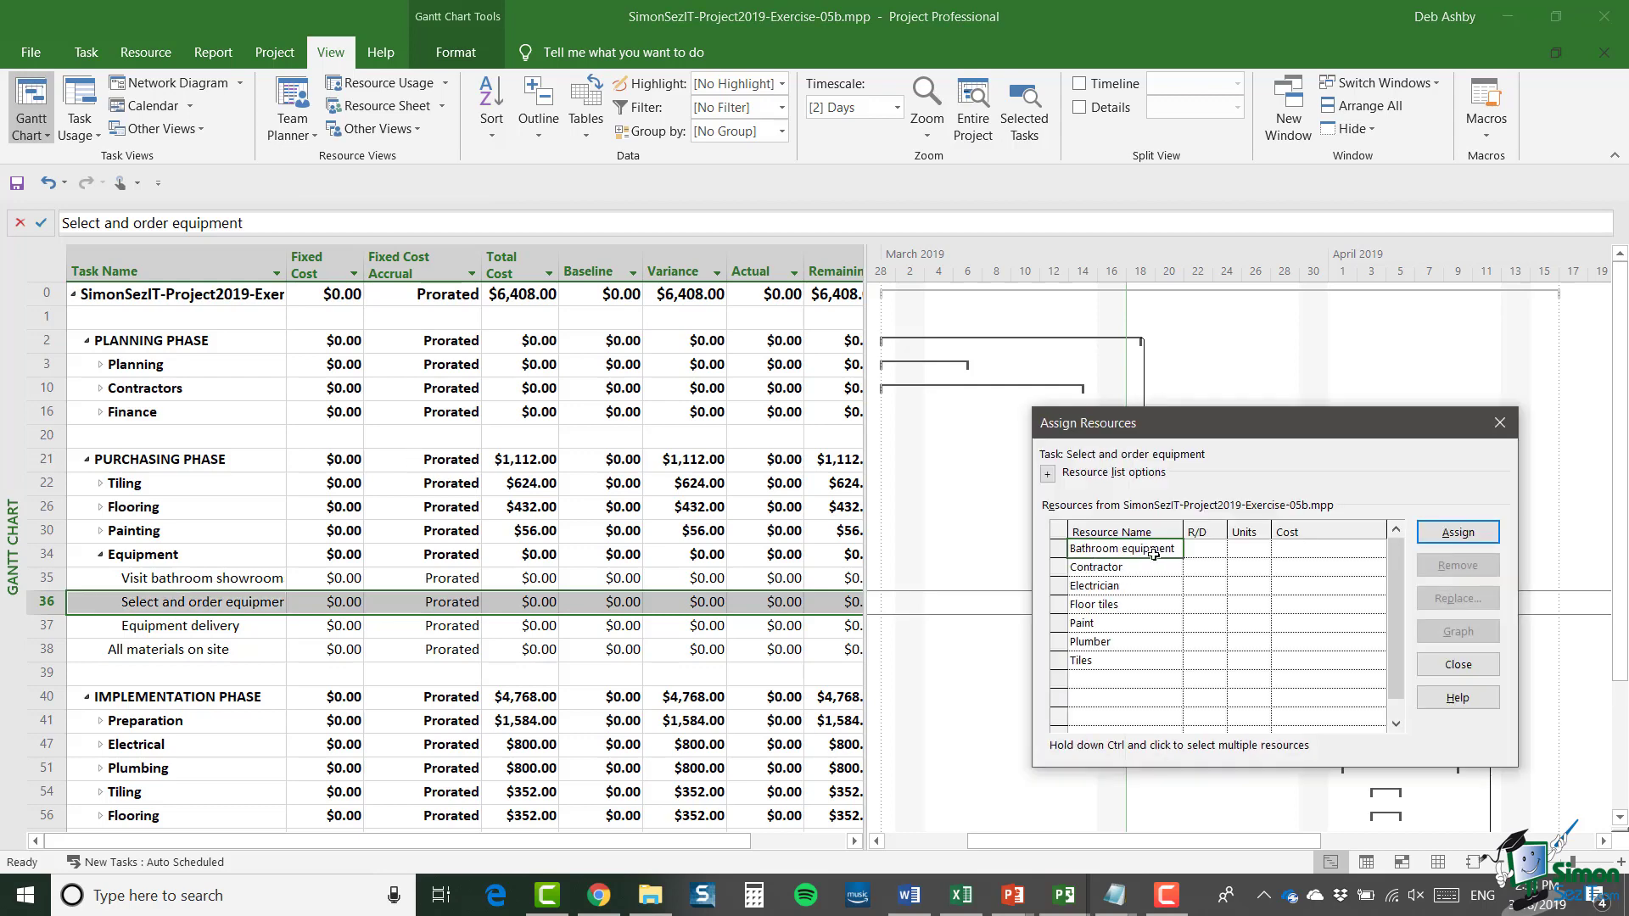
left_click(1459, 533)
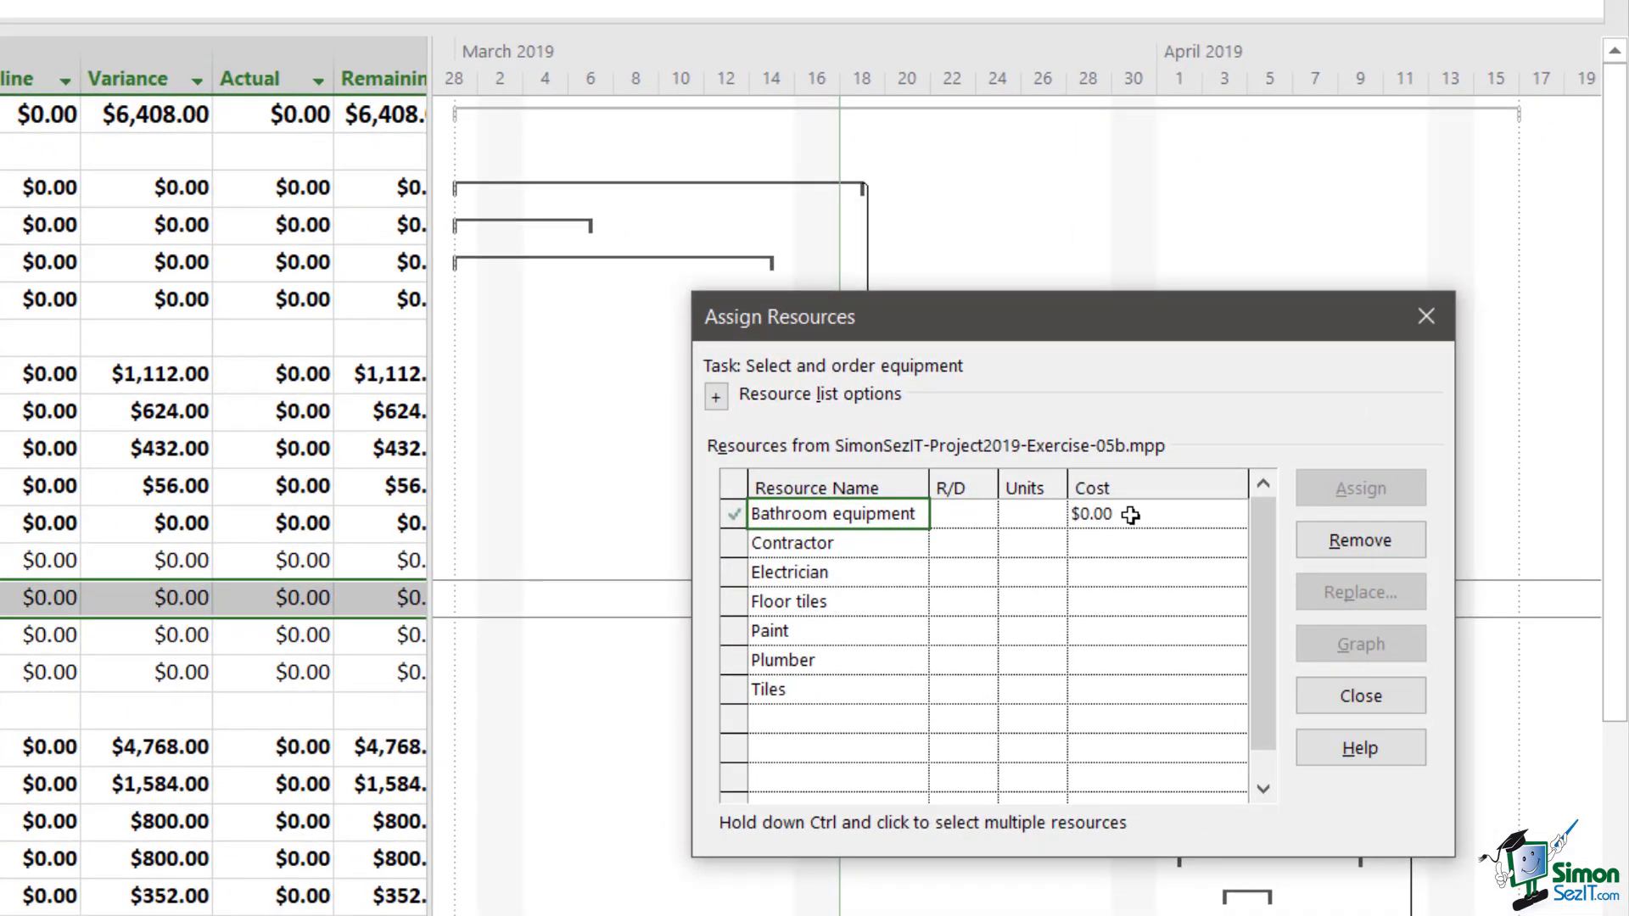
left_click(1130, 515)
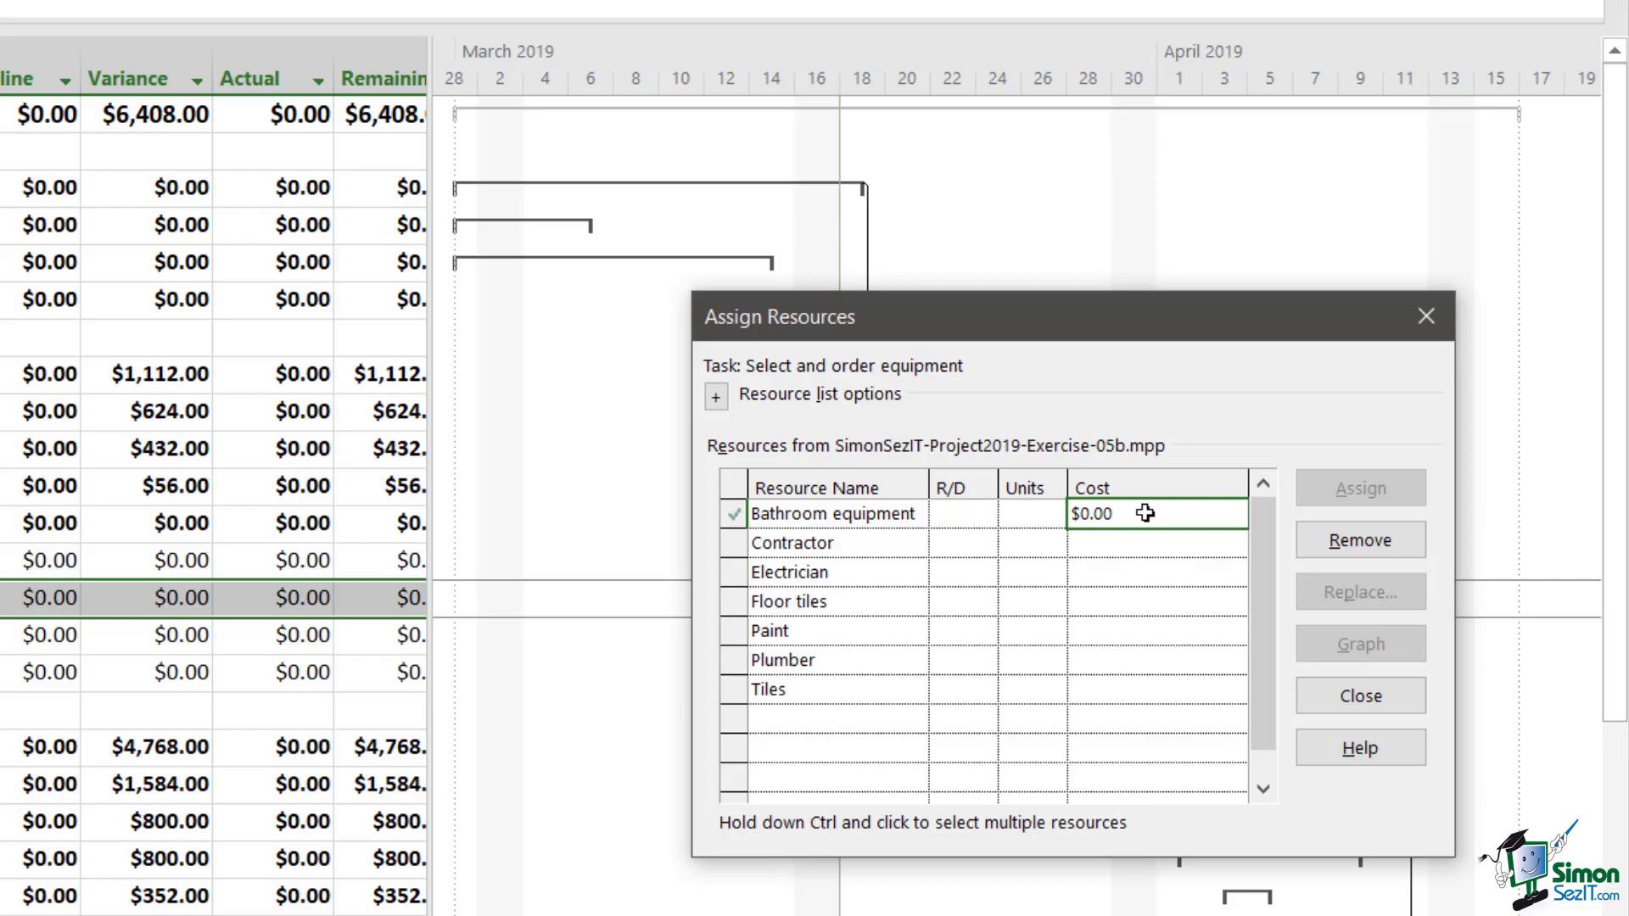
type("3,000.00")
key("Return")
left_click(1457, 664)
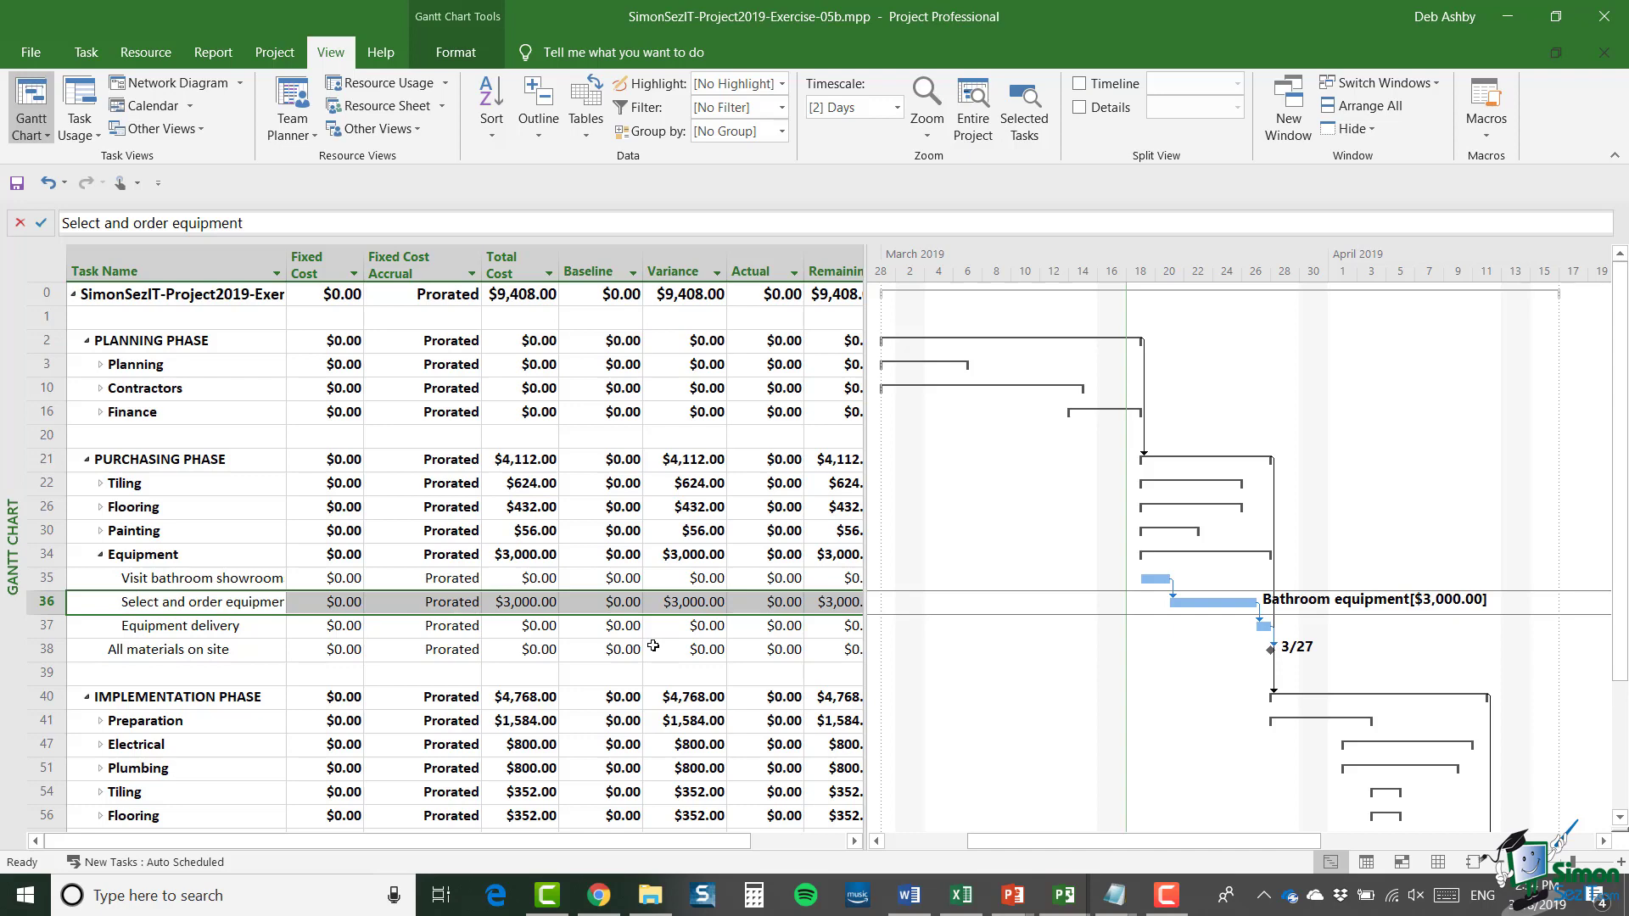
Examine in the Task Usage view how the Bathroom equipment cost on the Select and order equipment task is spread over time.
left_click(80, 96)
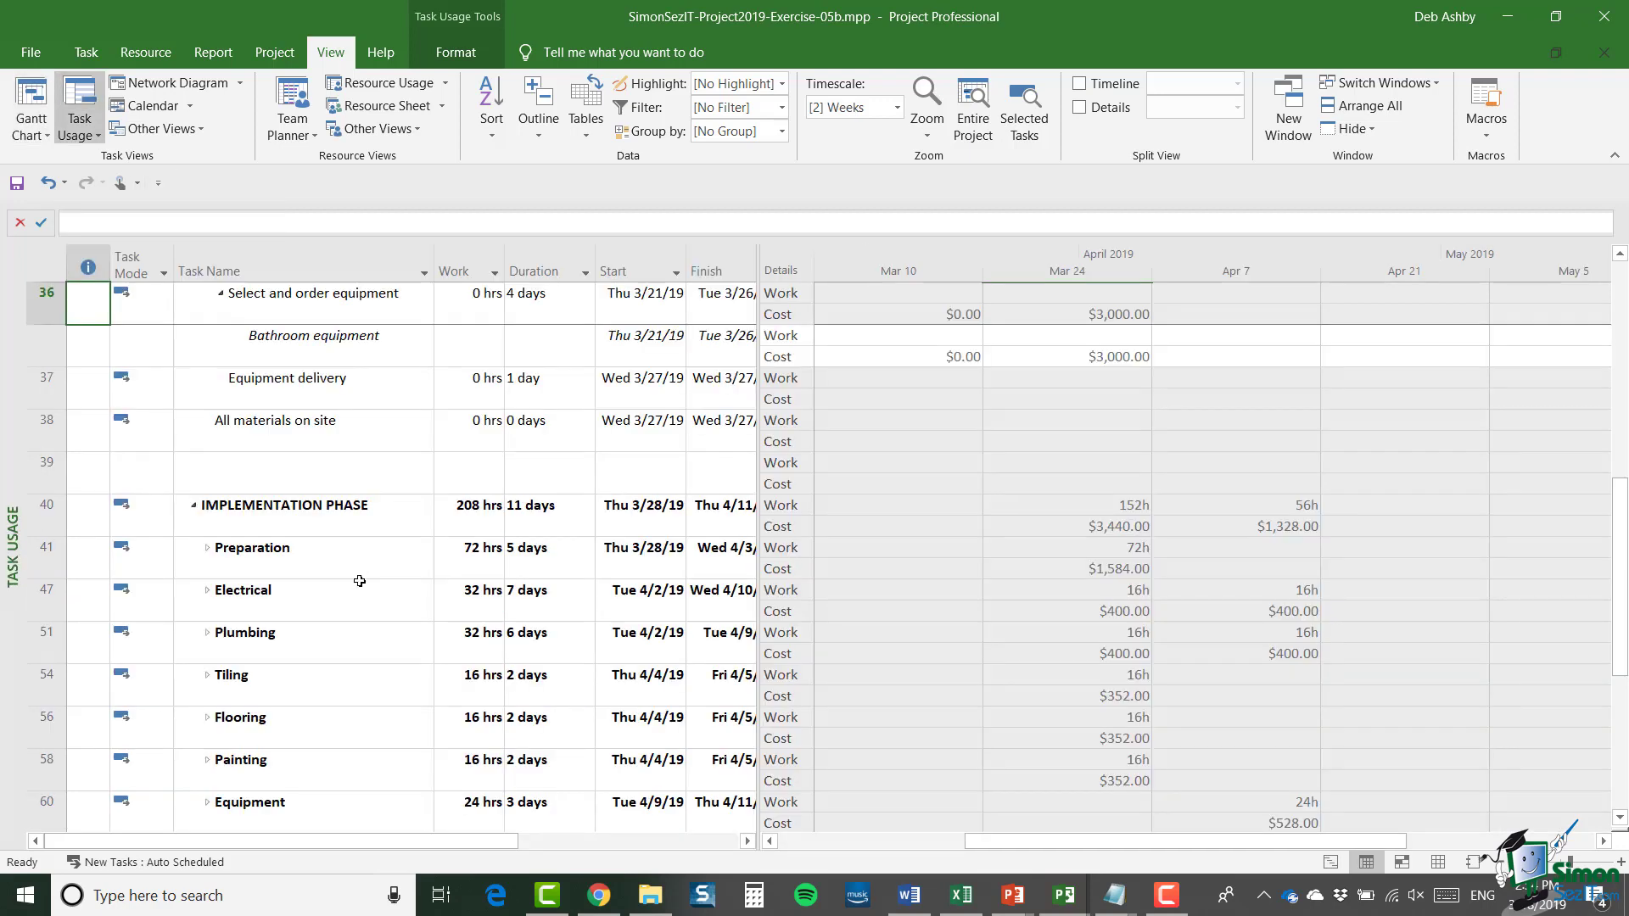
scroll(359, 580, "down", 7)
scroll(359, 581, "up", 7)
scroll(359, 581, "up", 2)
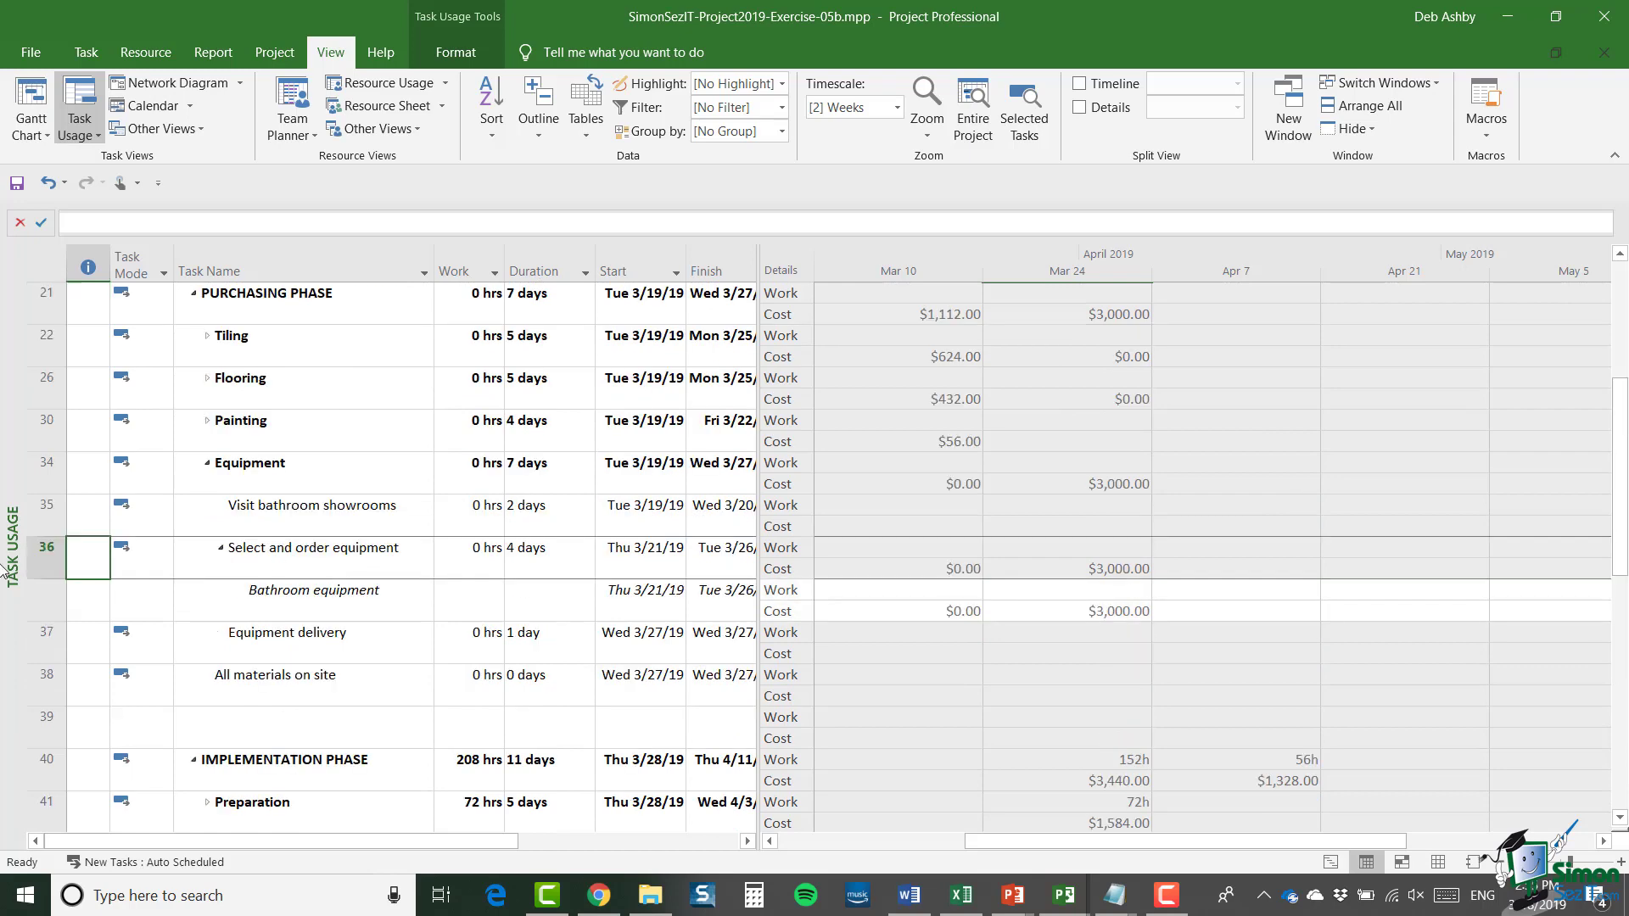
left_click(45, 557)
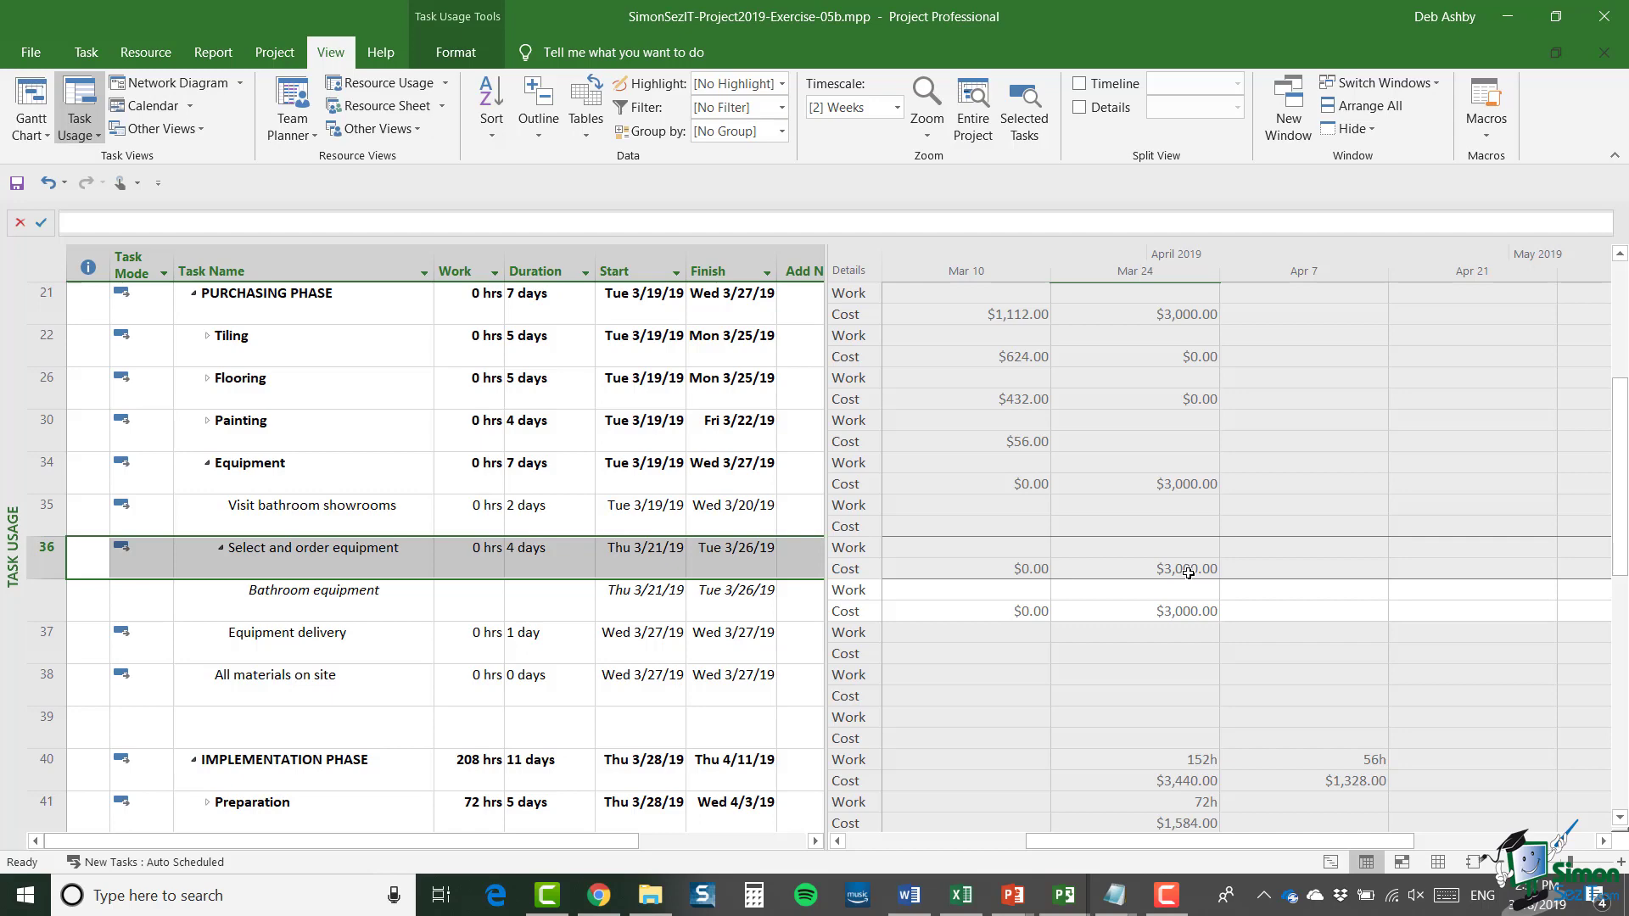
Return to the Gantt Chart, expand the Electrical summary task and give its Certification subtask a fixed cost of $75.00.
left_click(1331, 862)
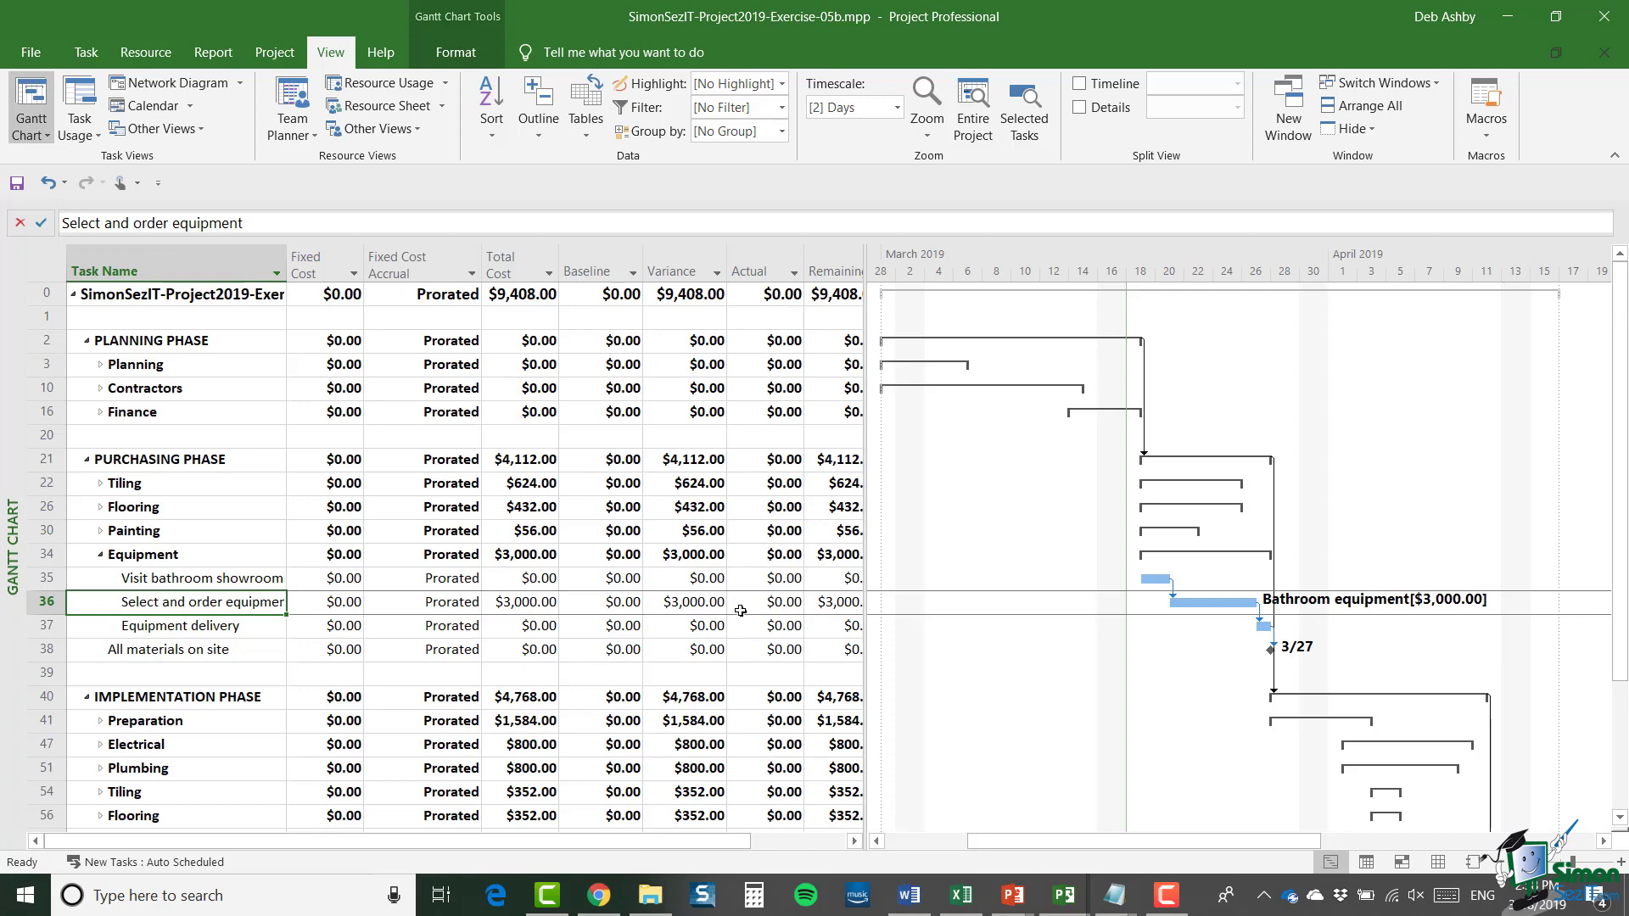
scroll(313, 563, "down", 2)
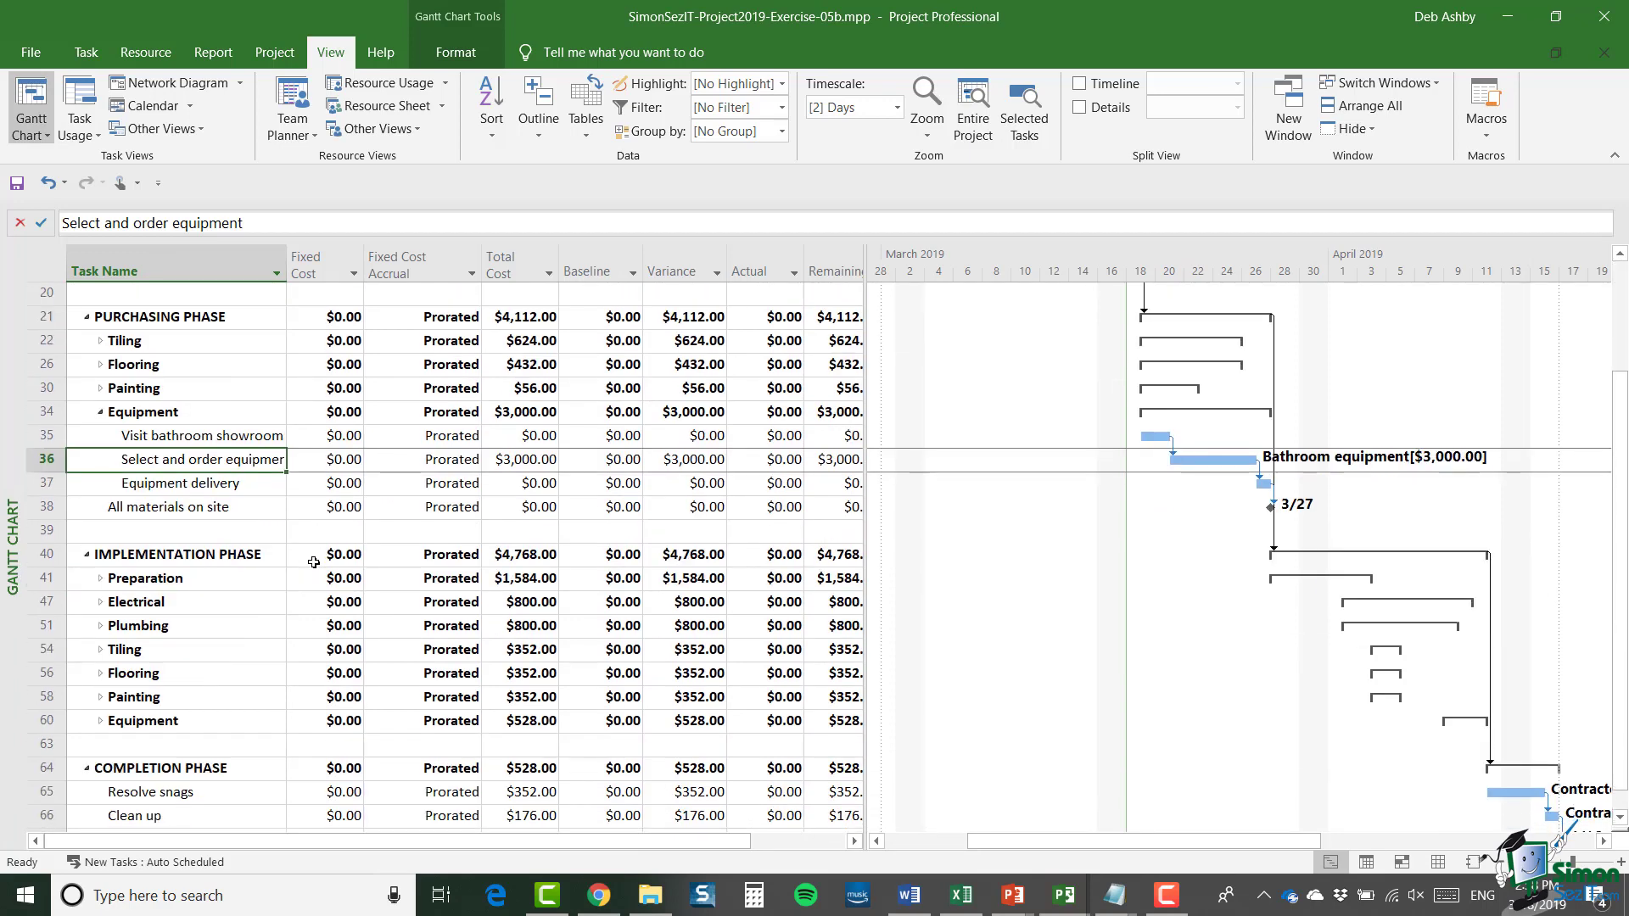
left_click(99, 602)
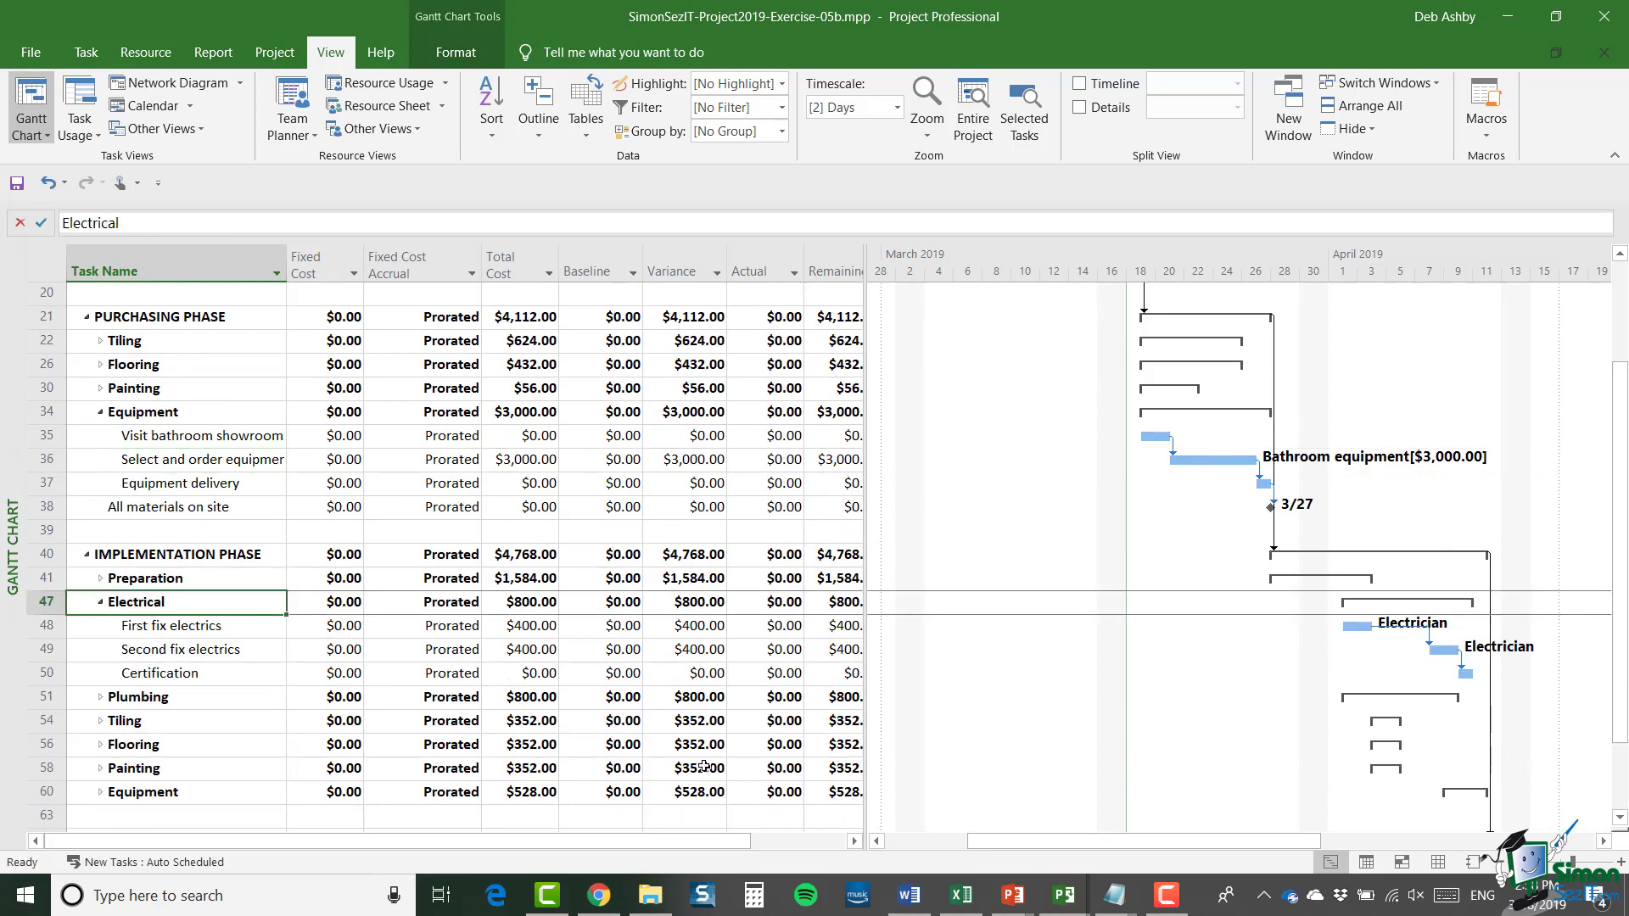
left_click(42, 673)
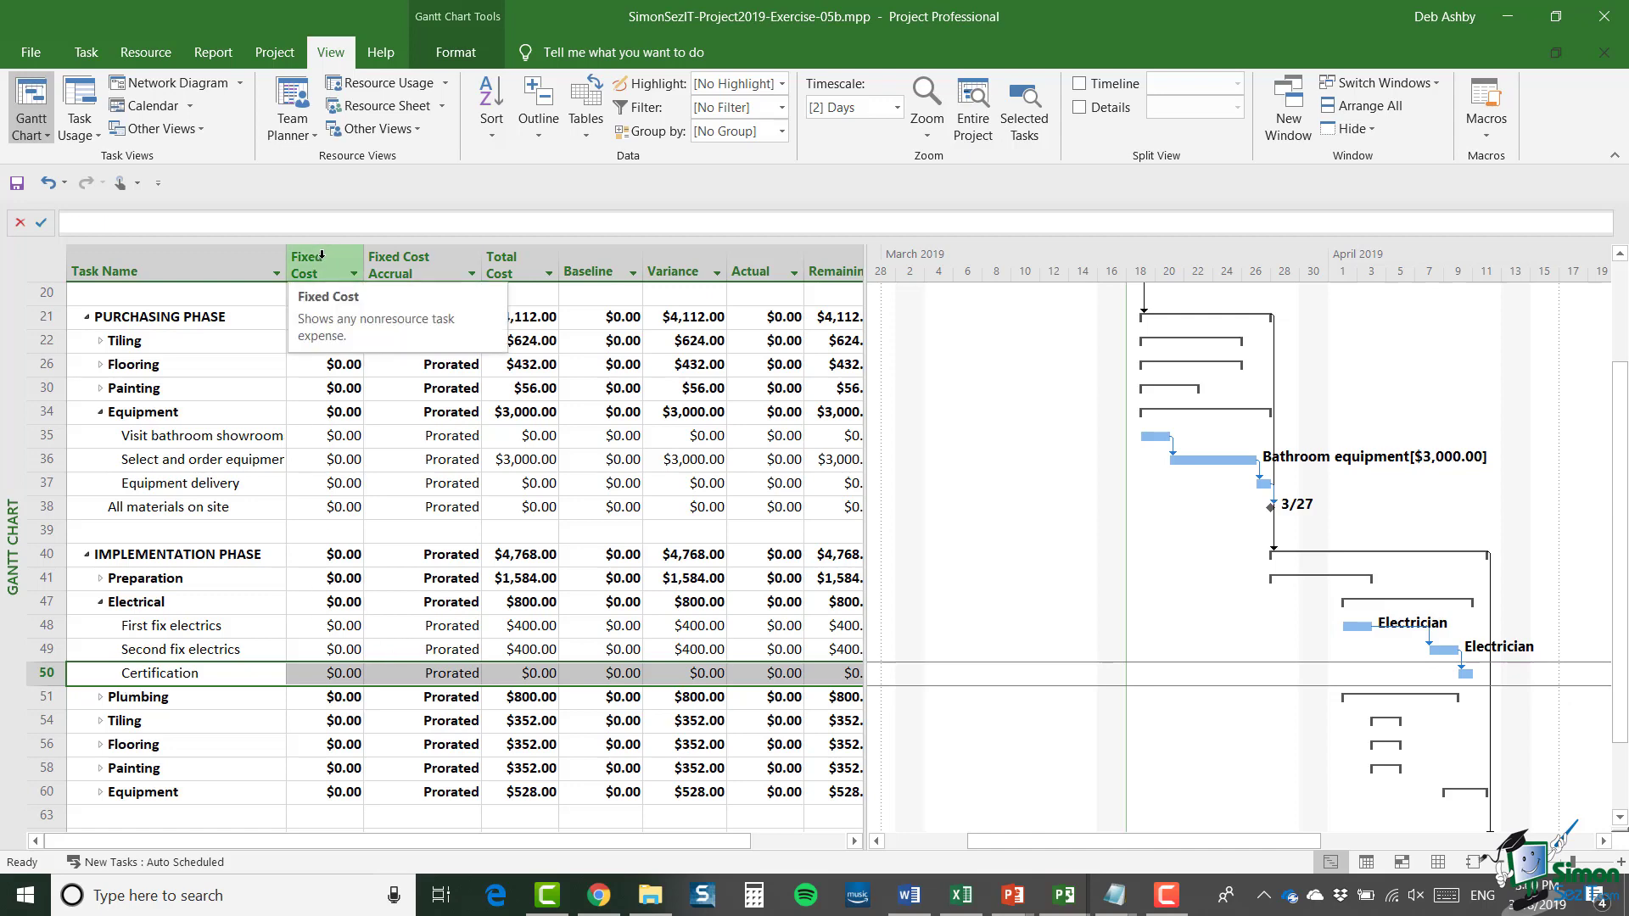
left_click(321, 257)
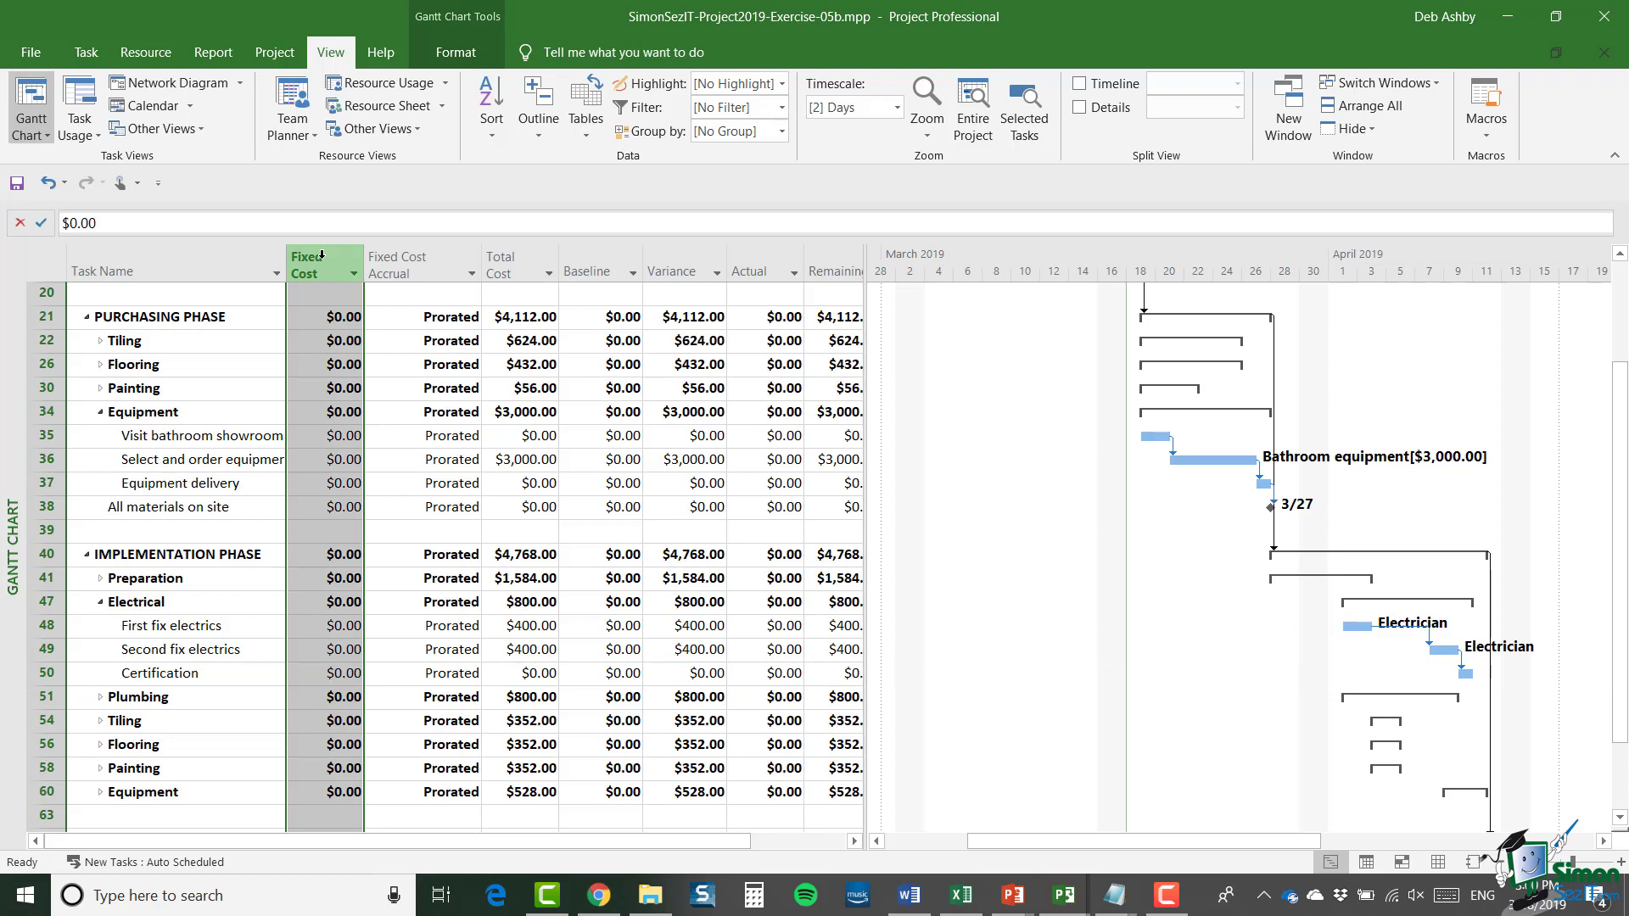
left_click(337, 679)
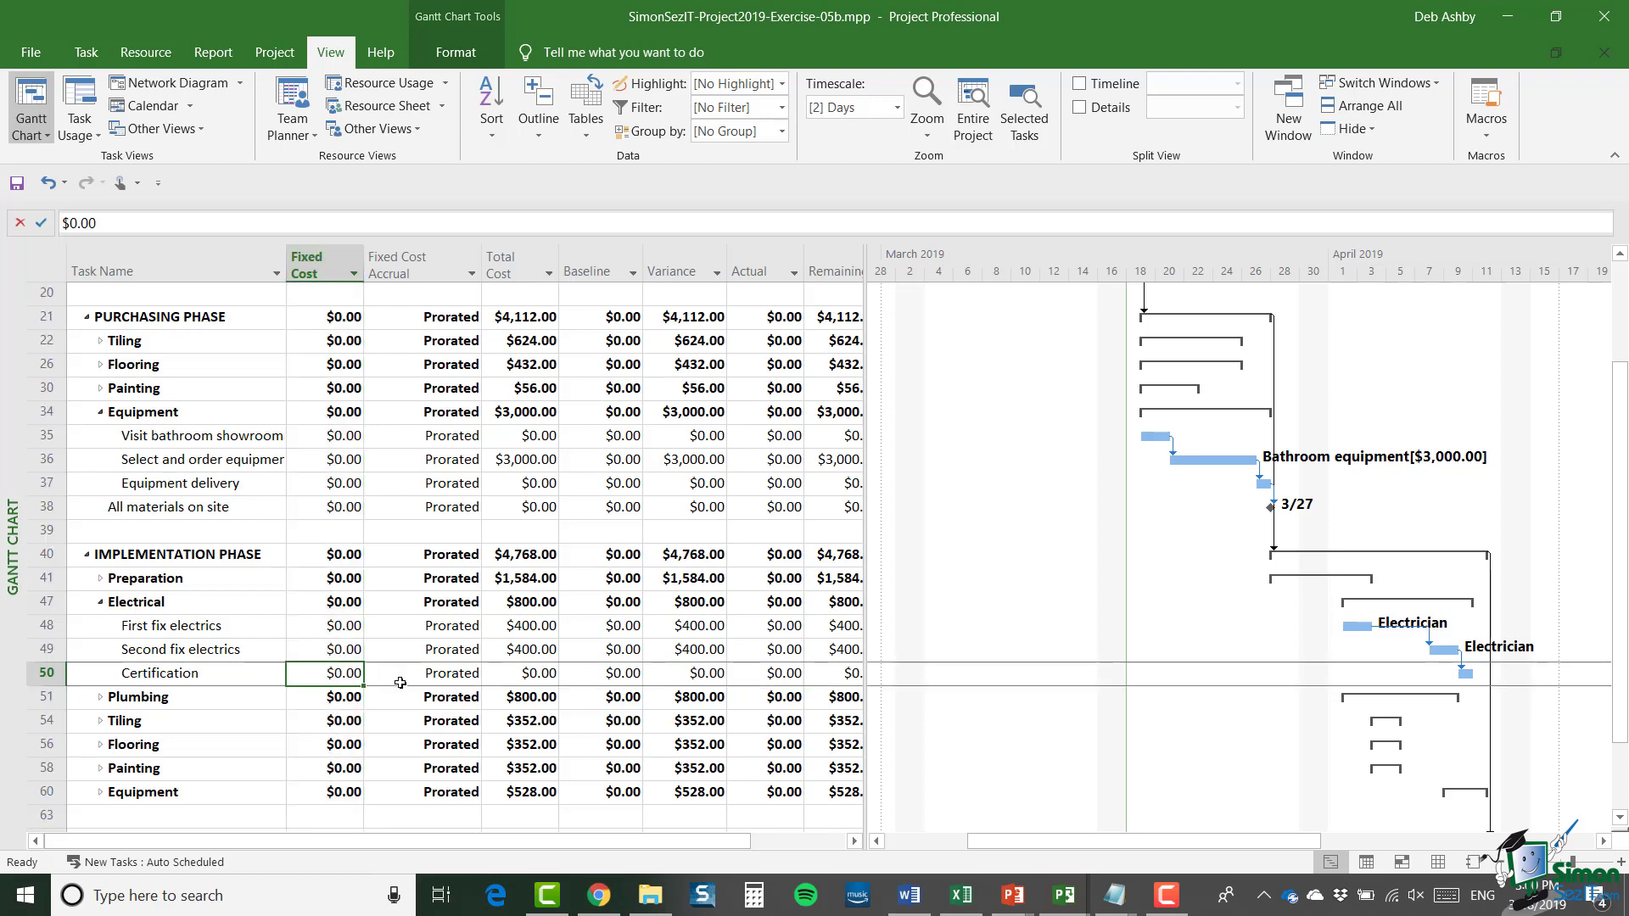
type("75.00")
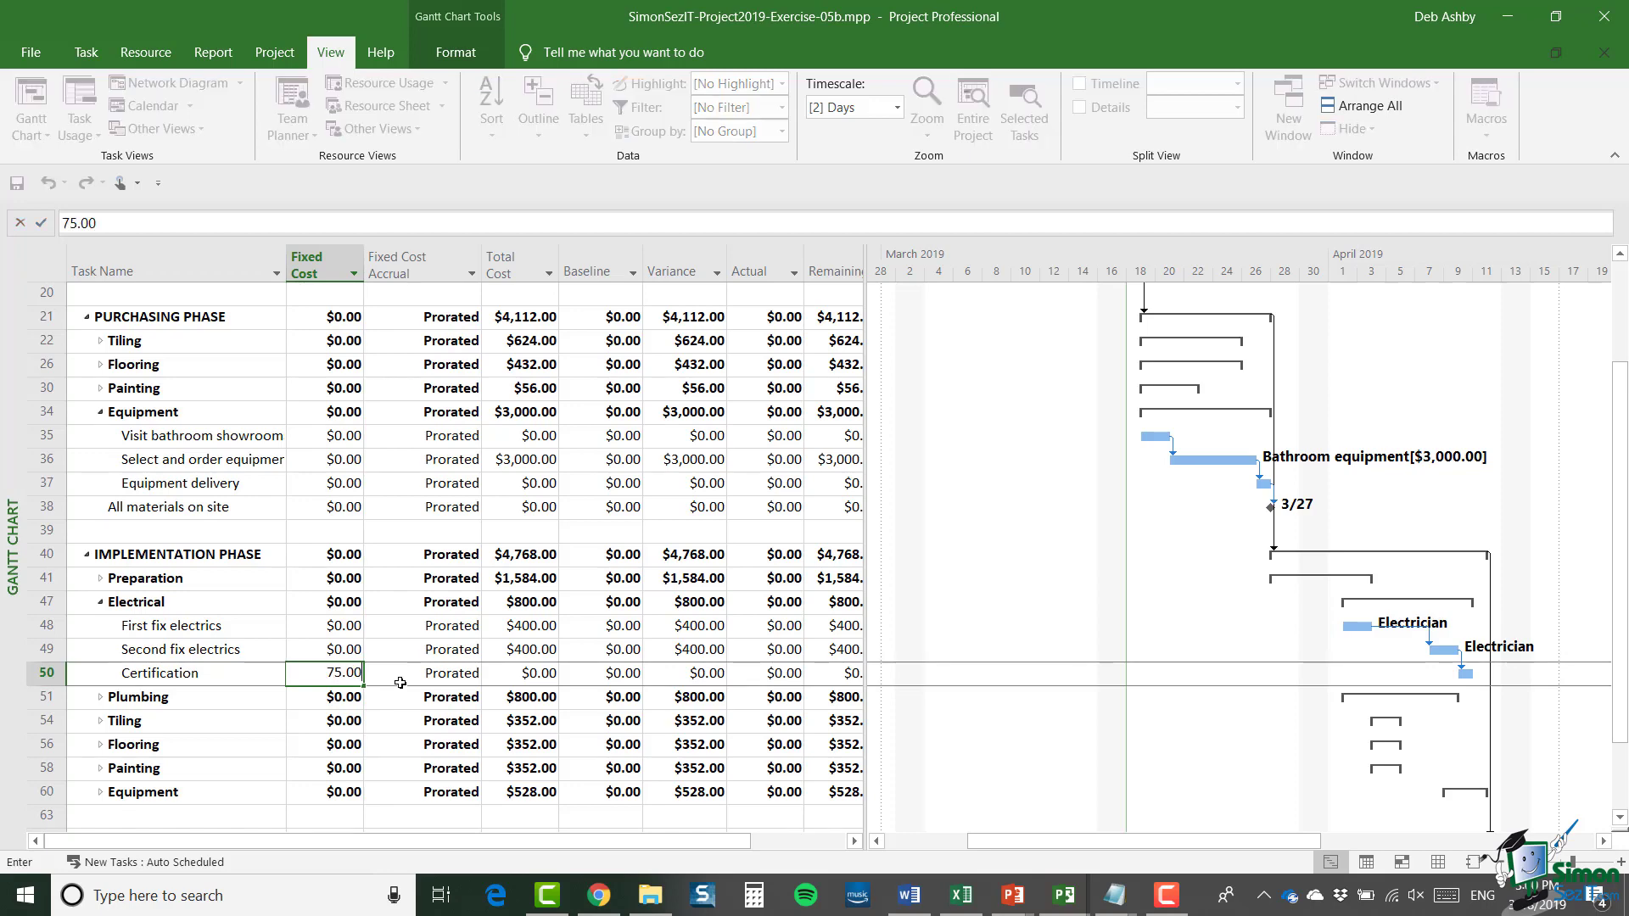
key("Return")
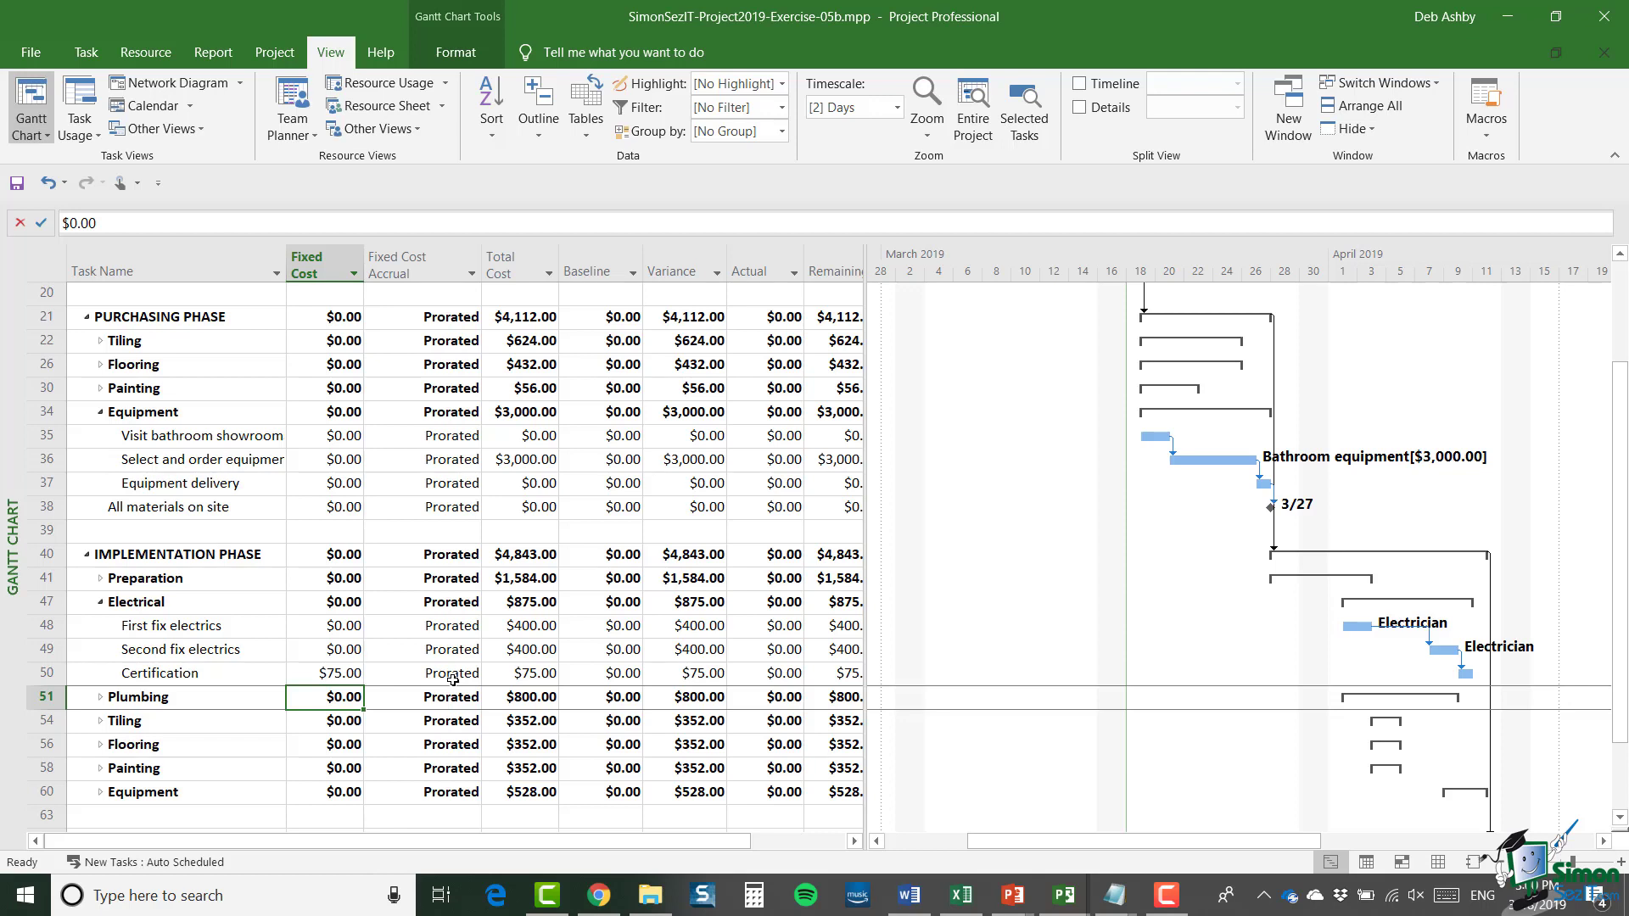
Set the Certification task's fixed cost accrual to Start.
left_click(453, 674)
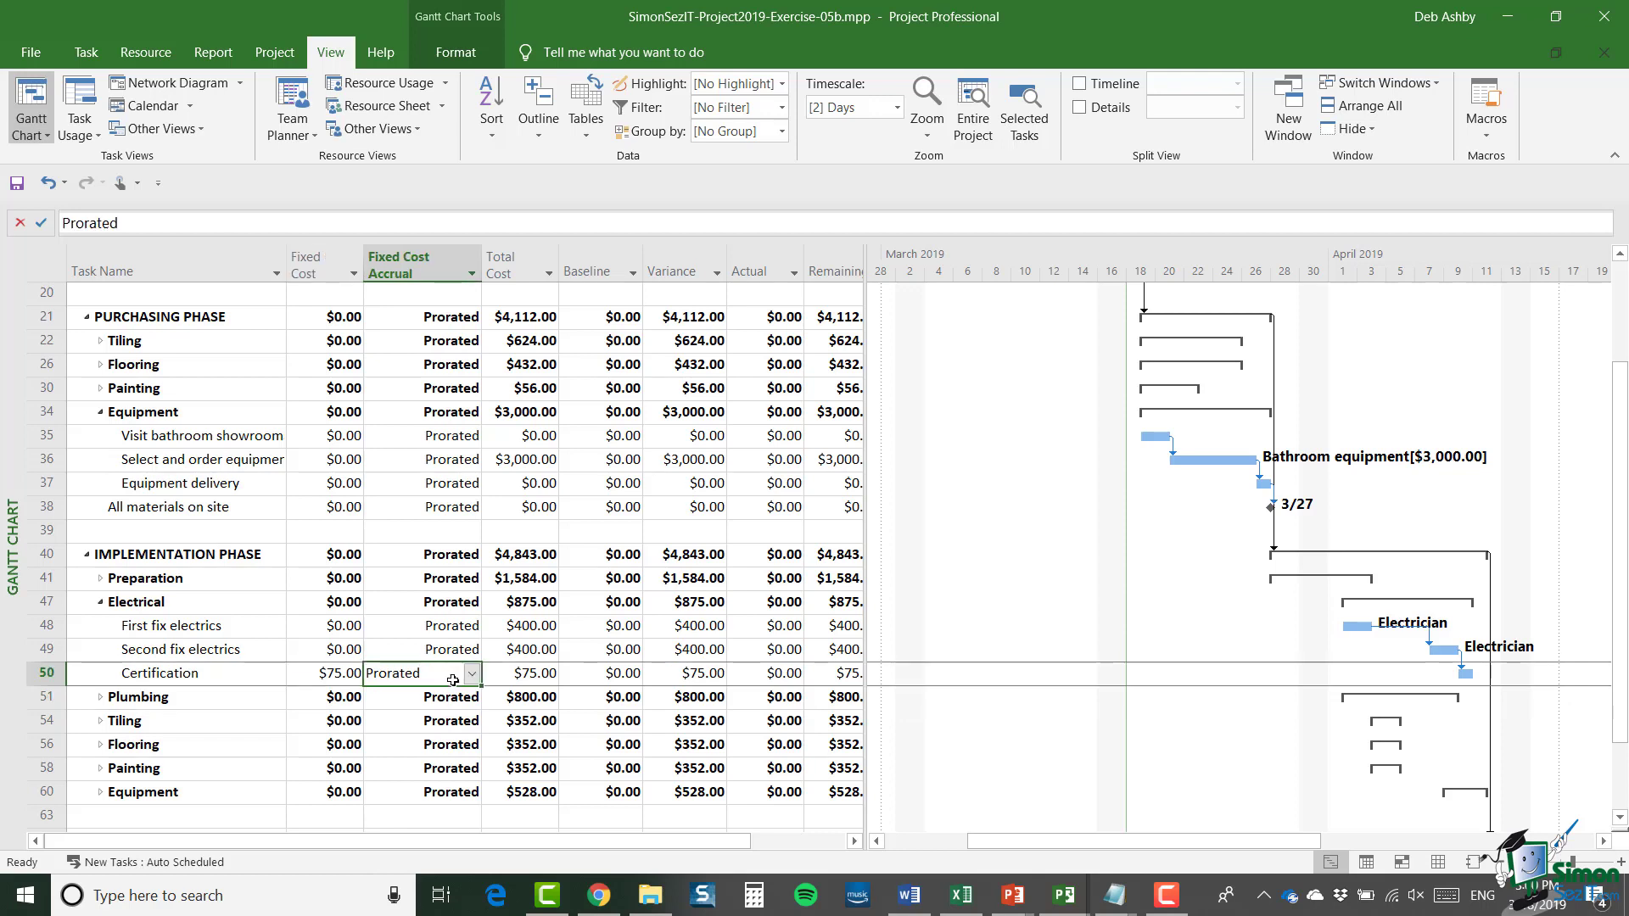
left_click(472, 674)
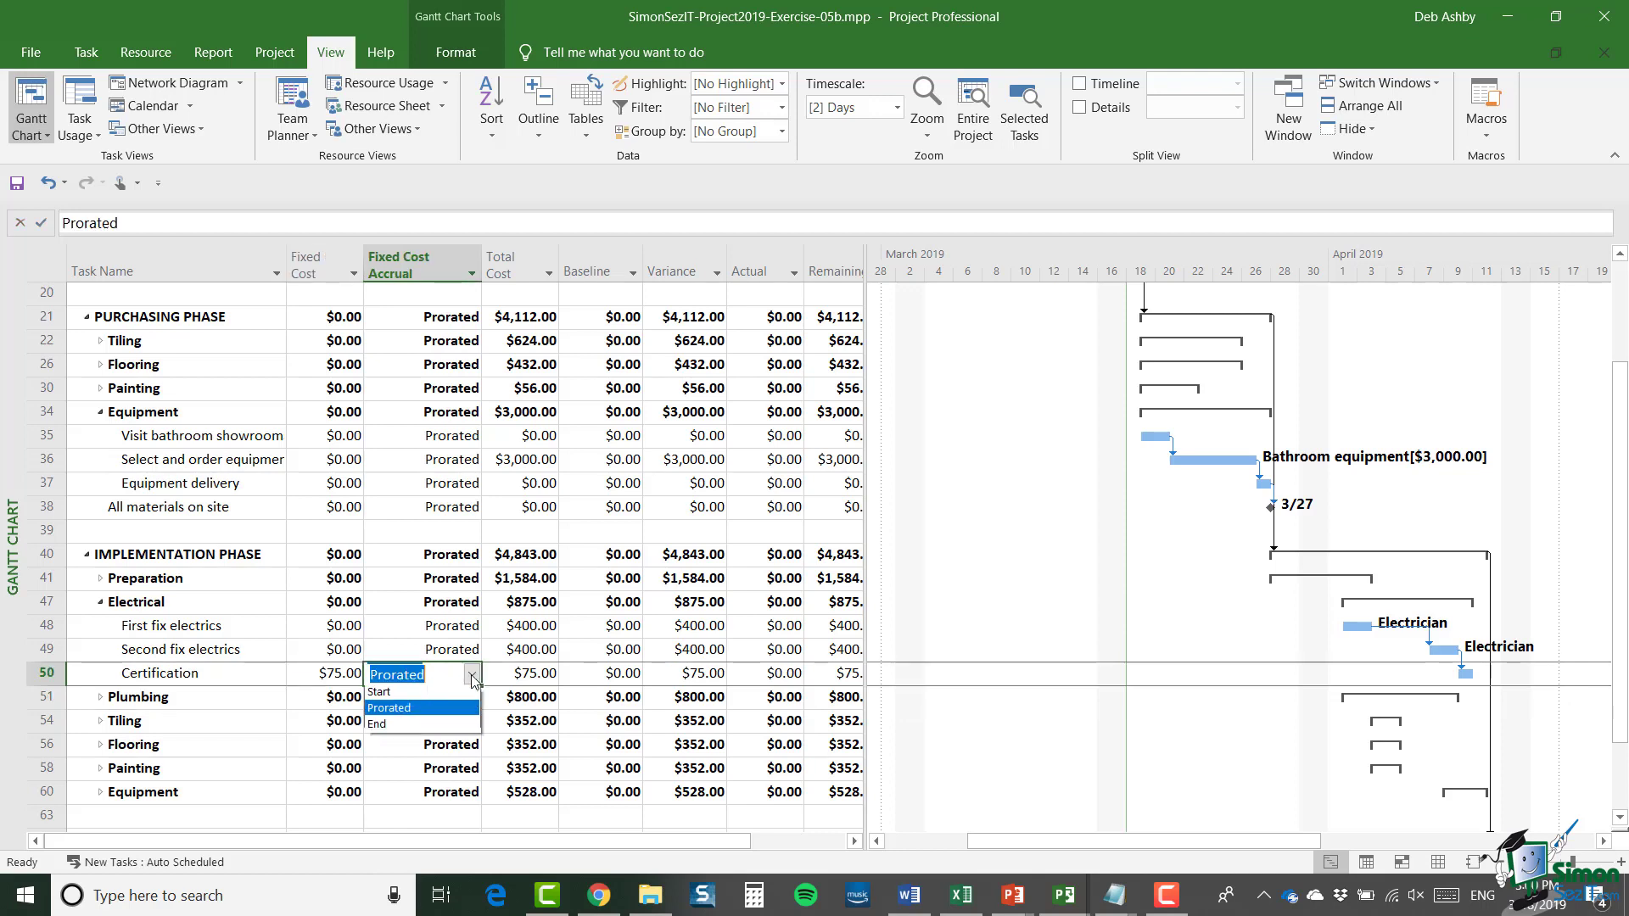
left_click(427, 696)
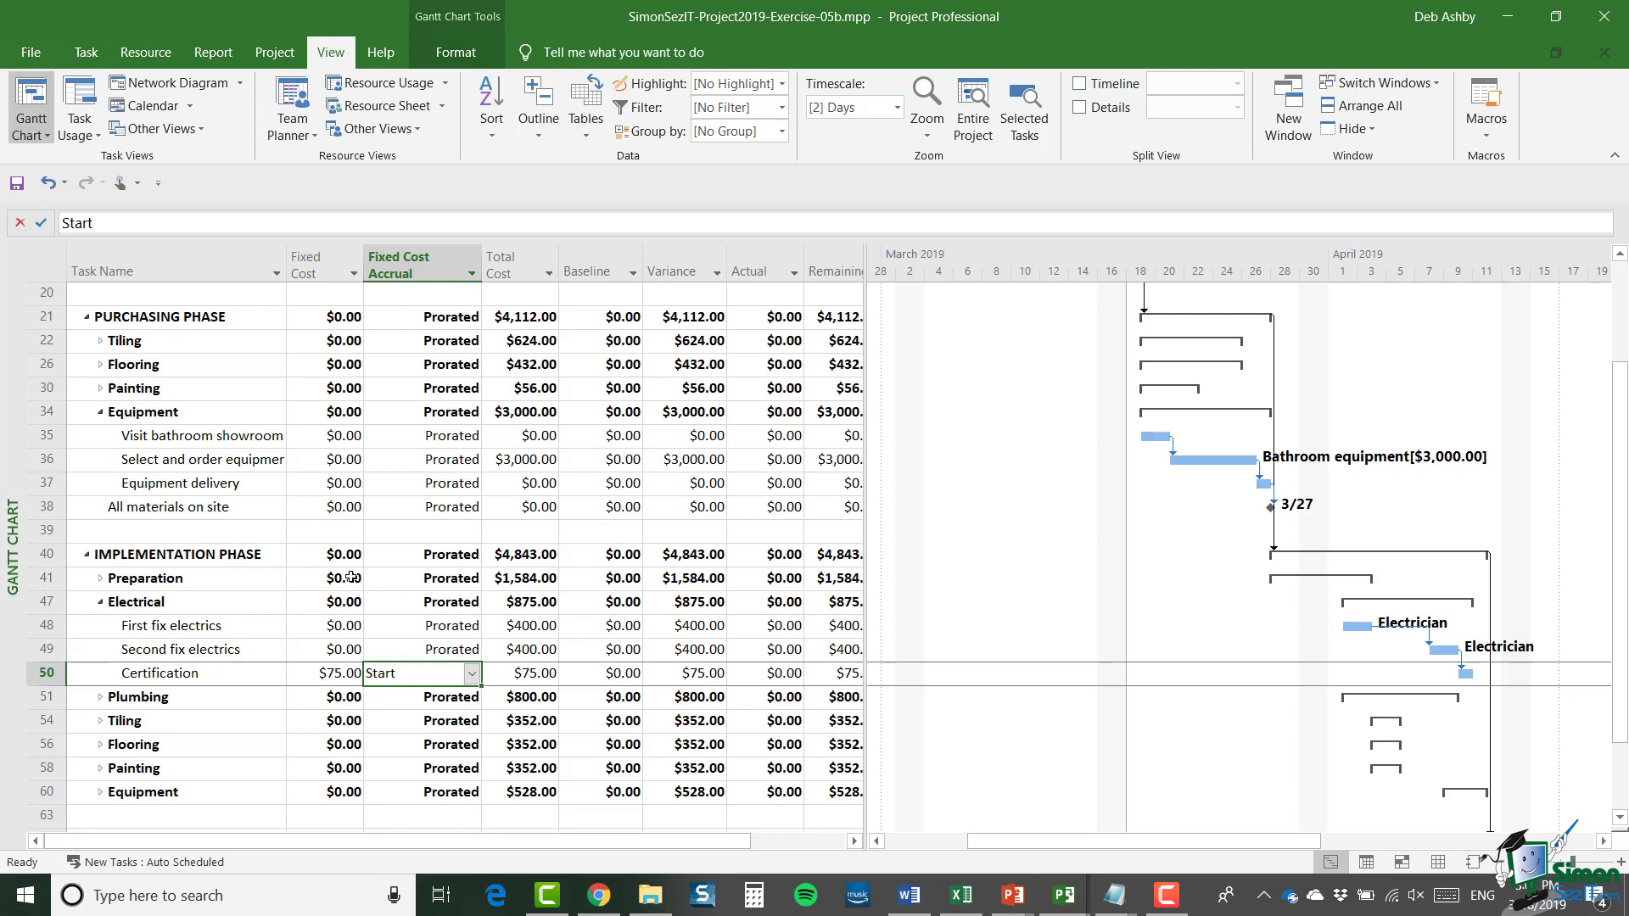
left_click(521, 696)
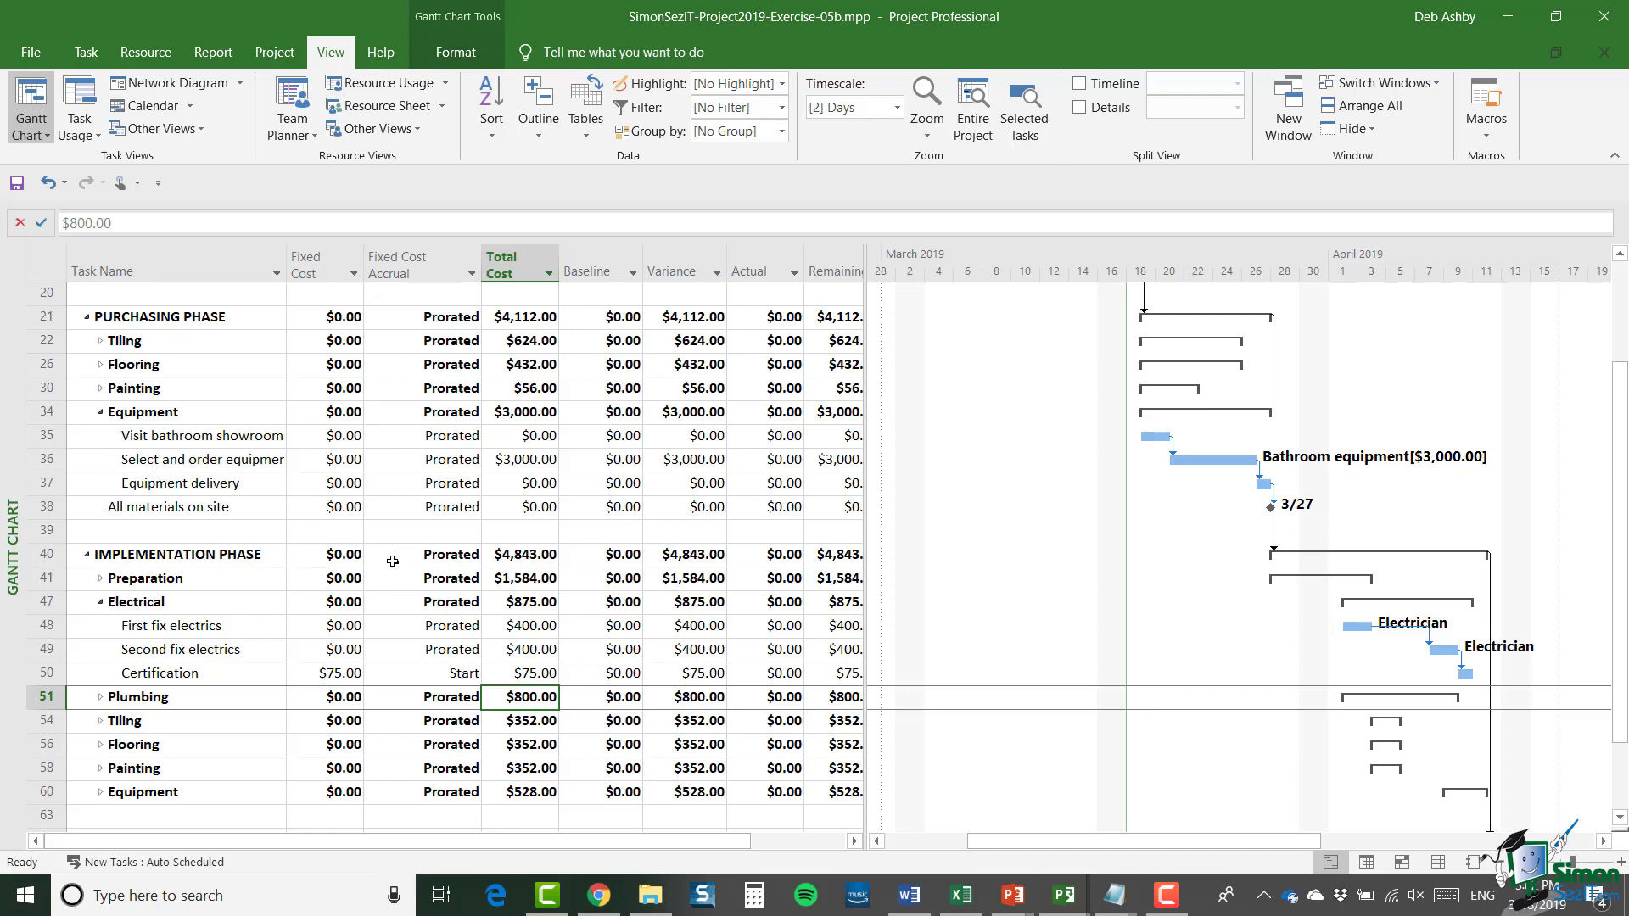
Add a resource named Incidental expenses to the Resource Sheet and set its type to Cost.
left_click(1439, 863)
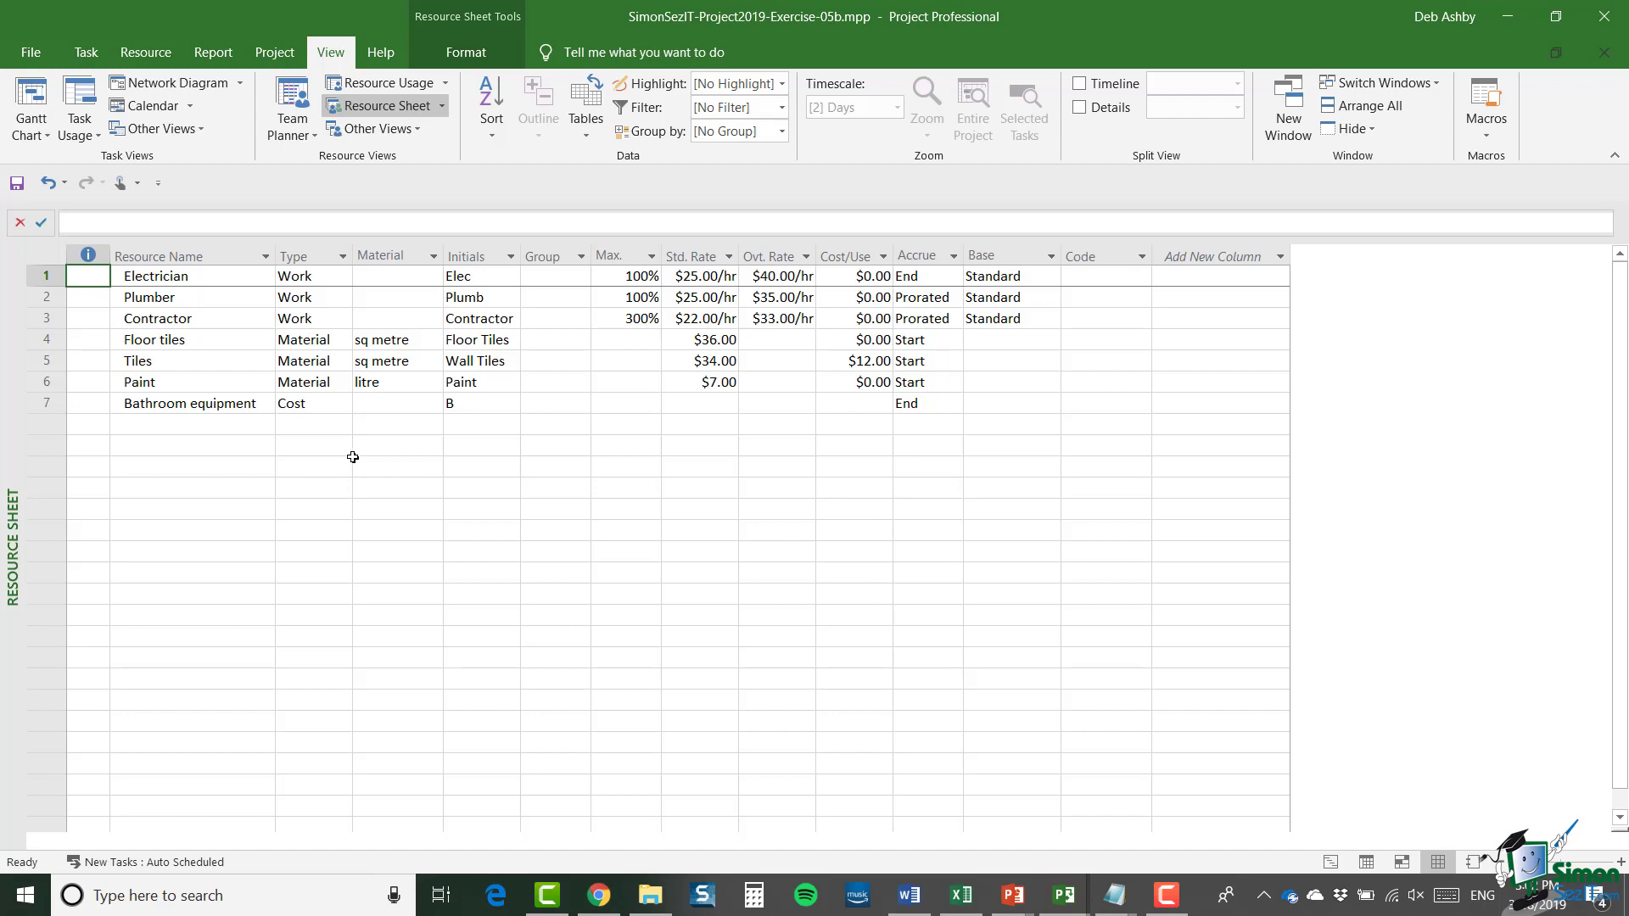
left_click(189, 422)
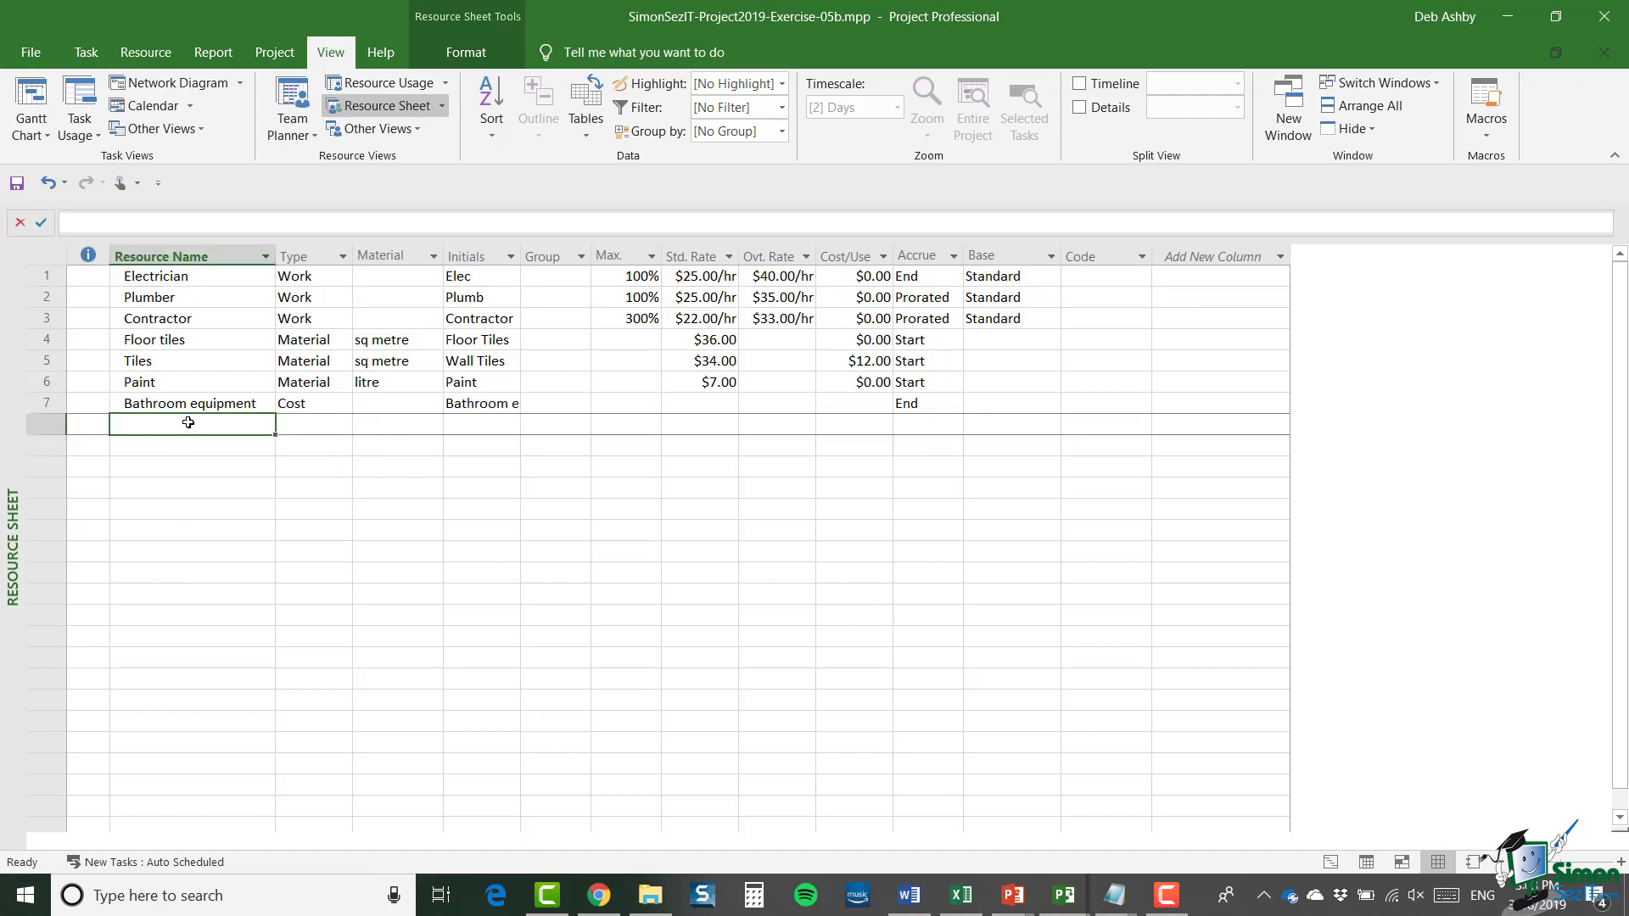
type("Inciden")
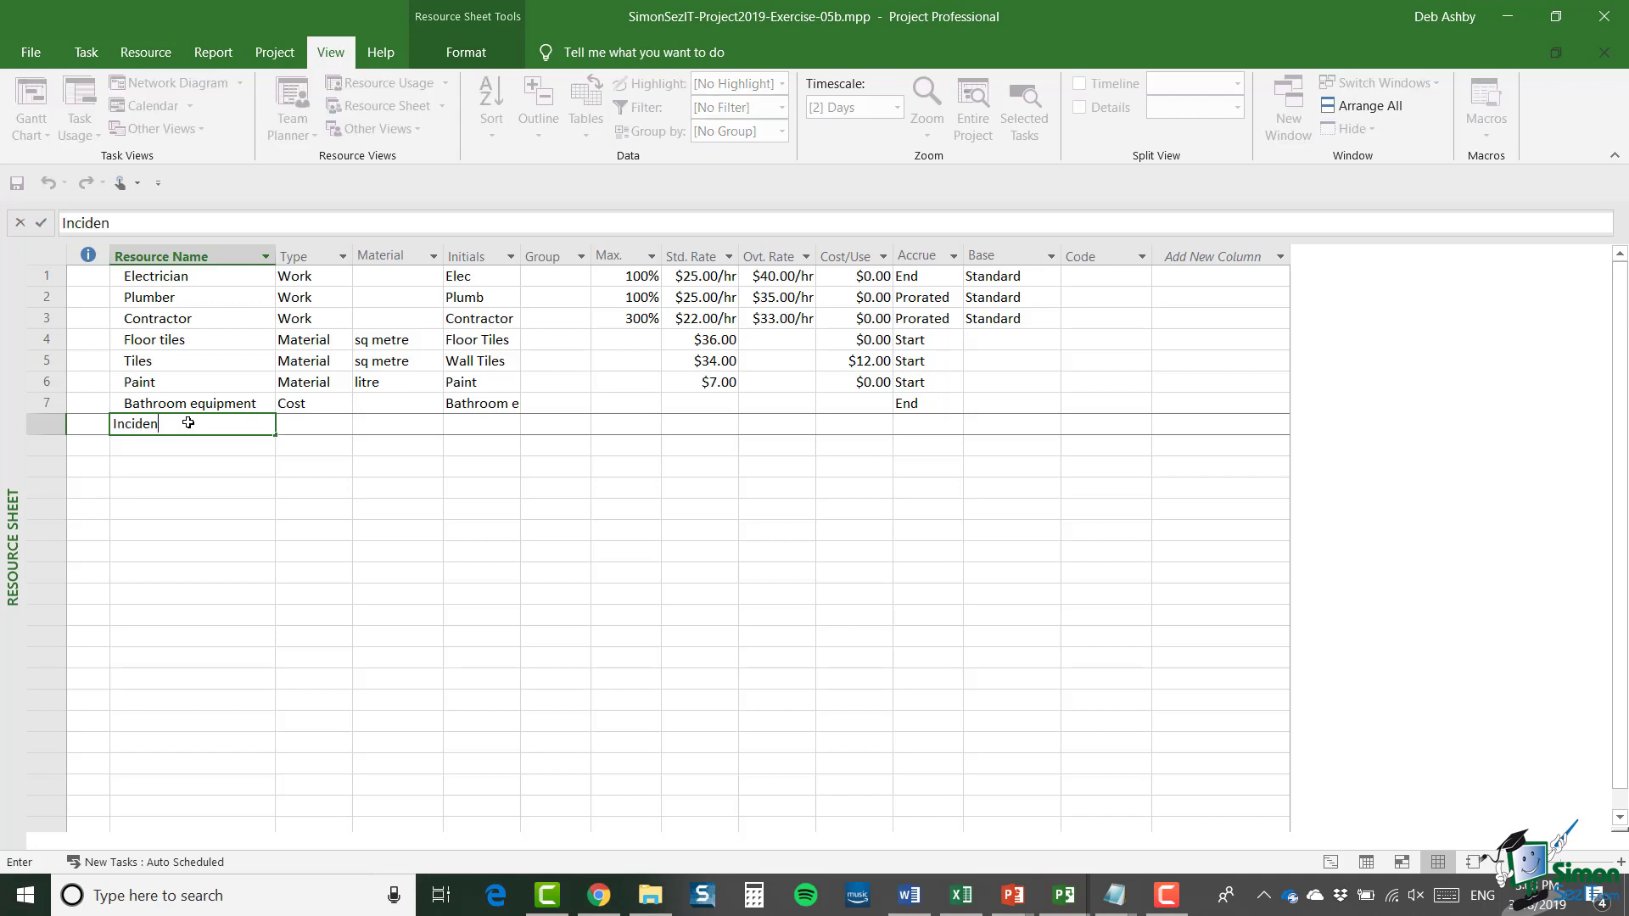
type("tal expenses")
key("Tab")
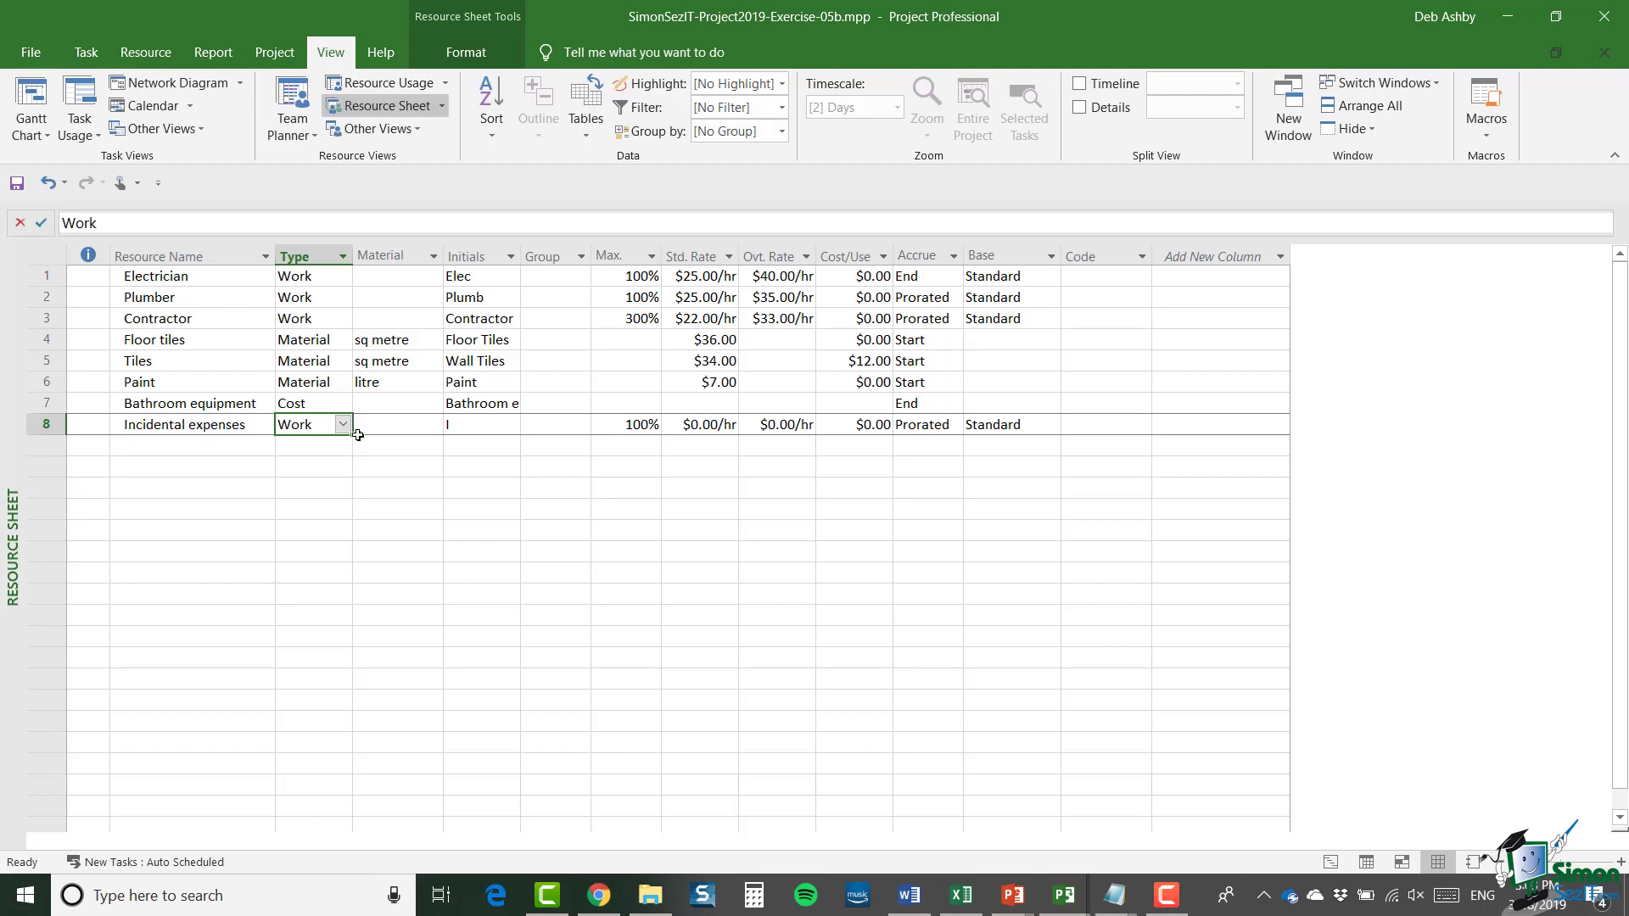
left_click(343, 424)
left_click(308, 477)
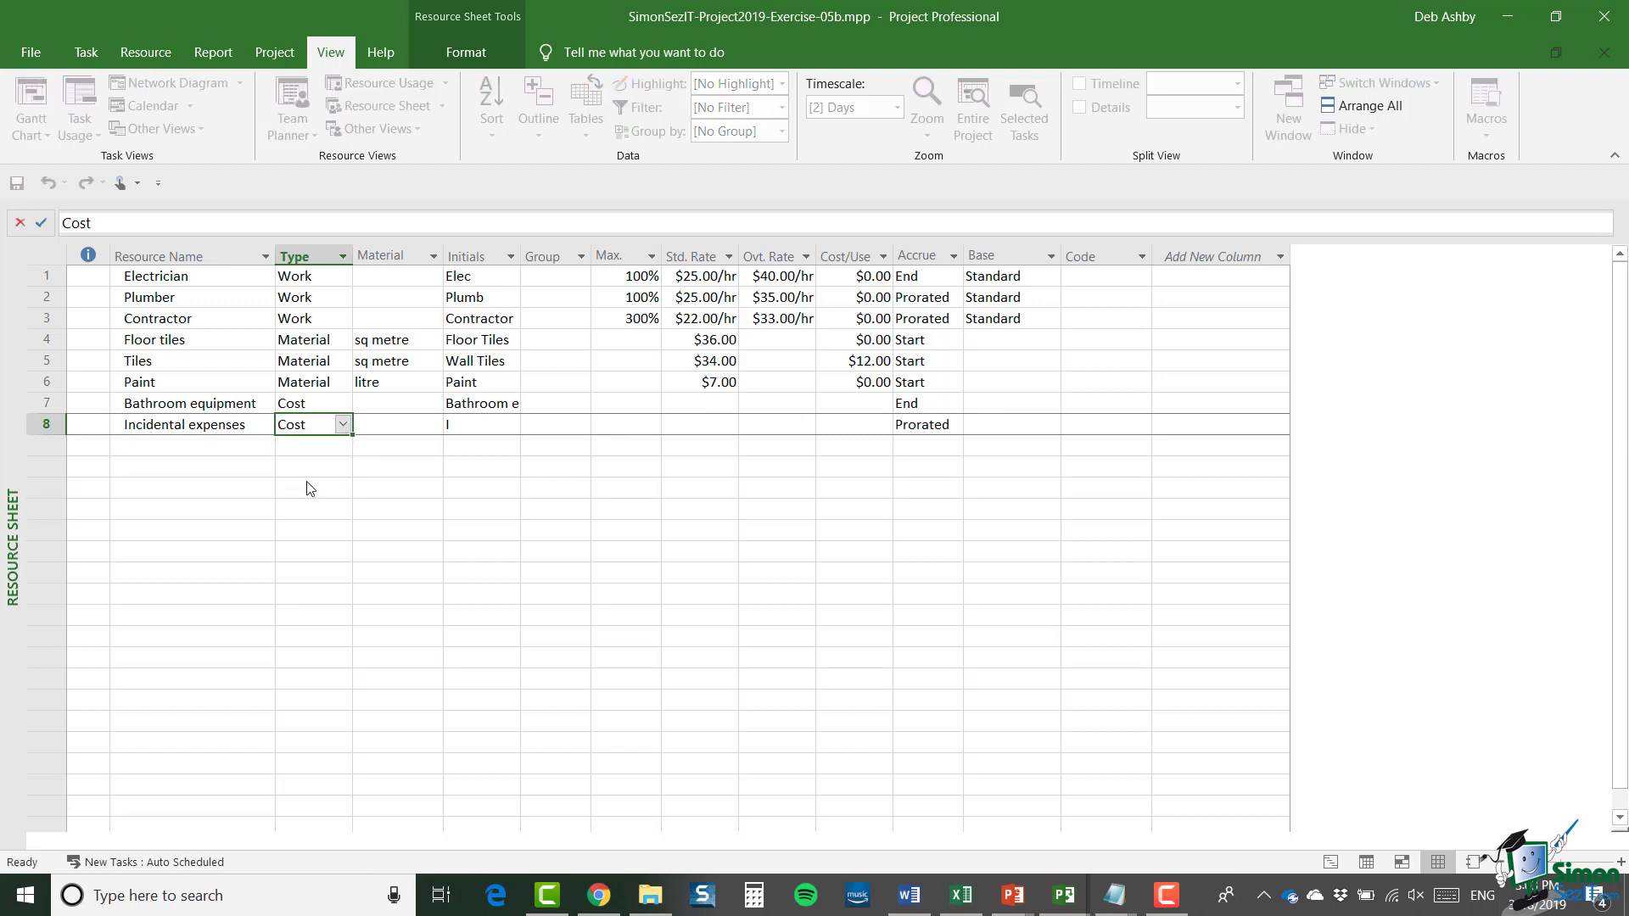
Set the initials of the Incidental expenses resource to Incidental.
double_click(468, 426)
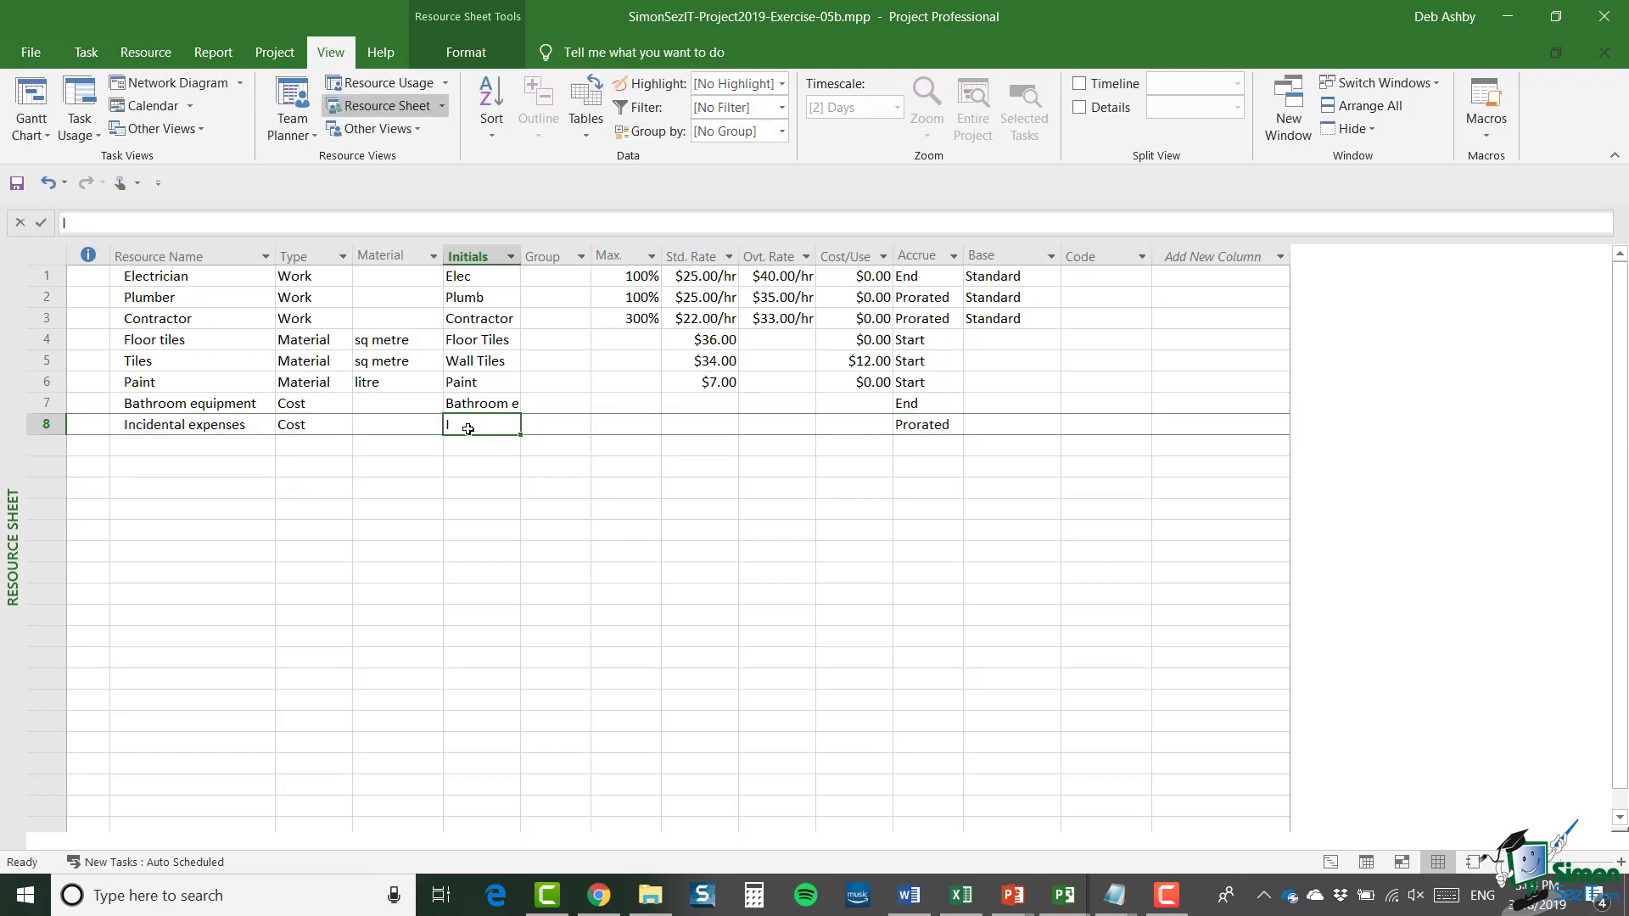
type("Inci")
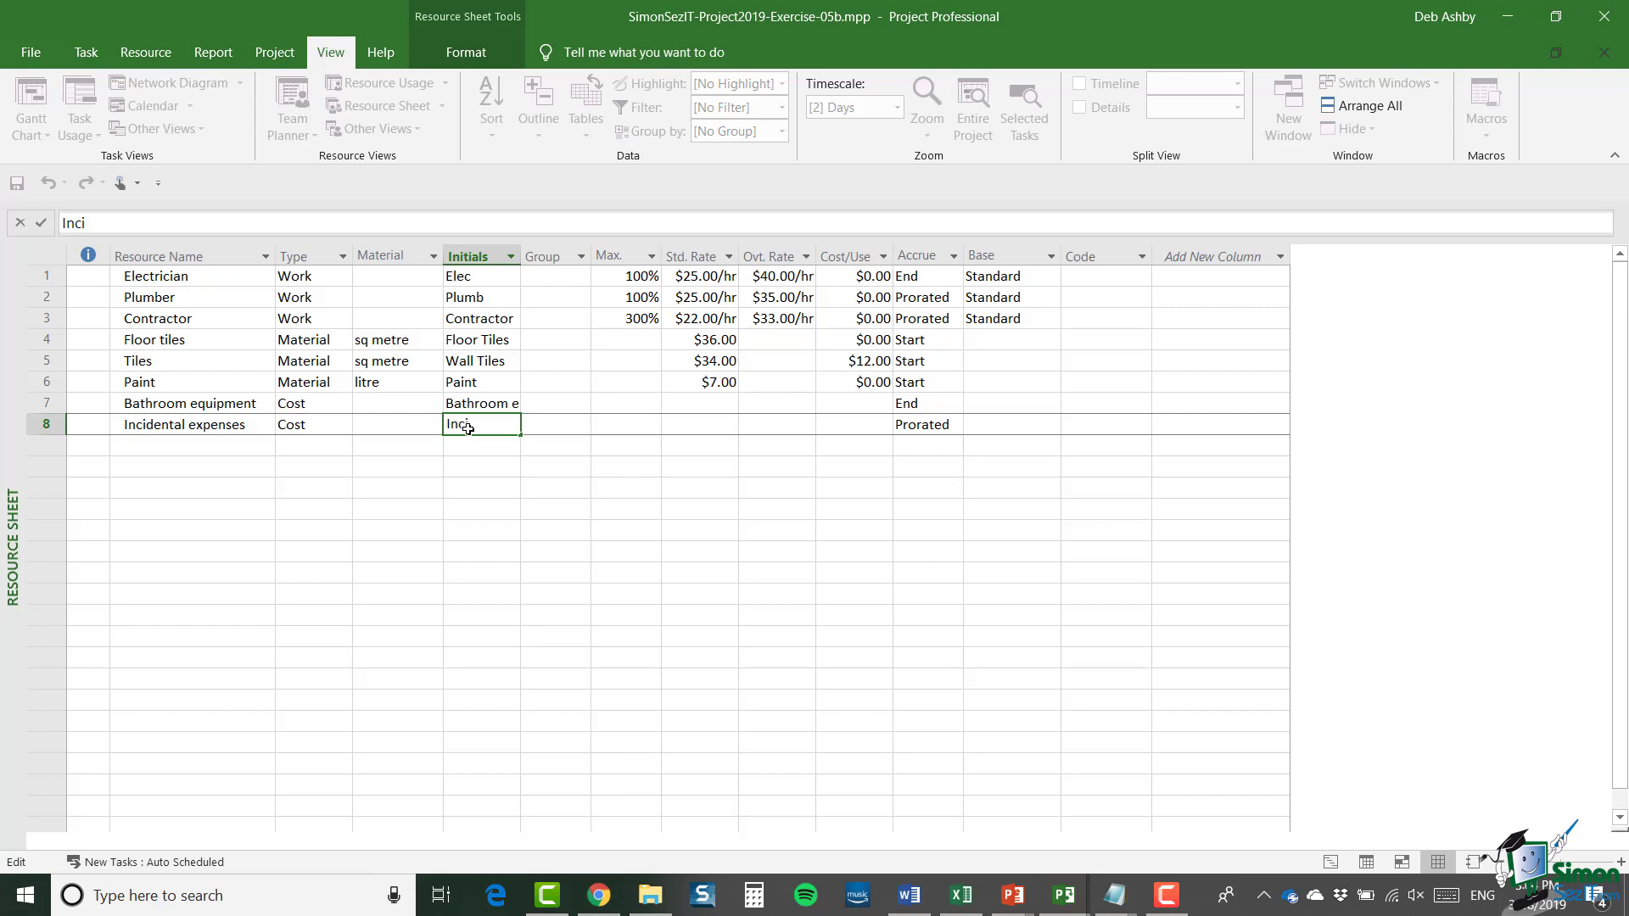
type("sdental")
key("Tab")
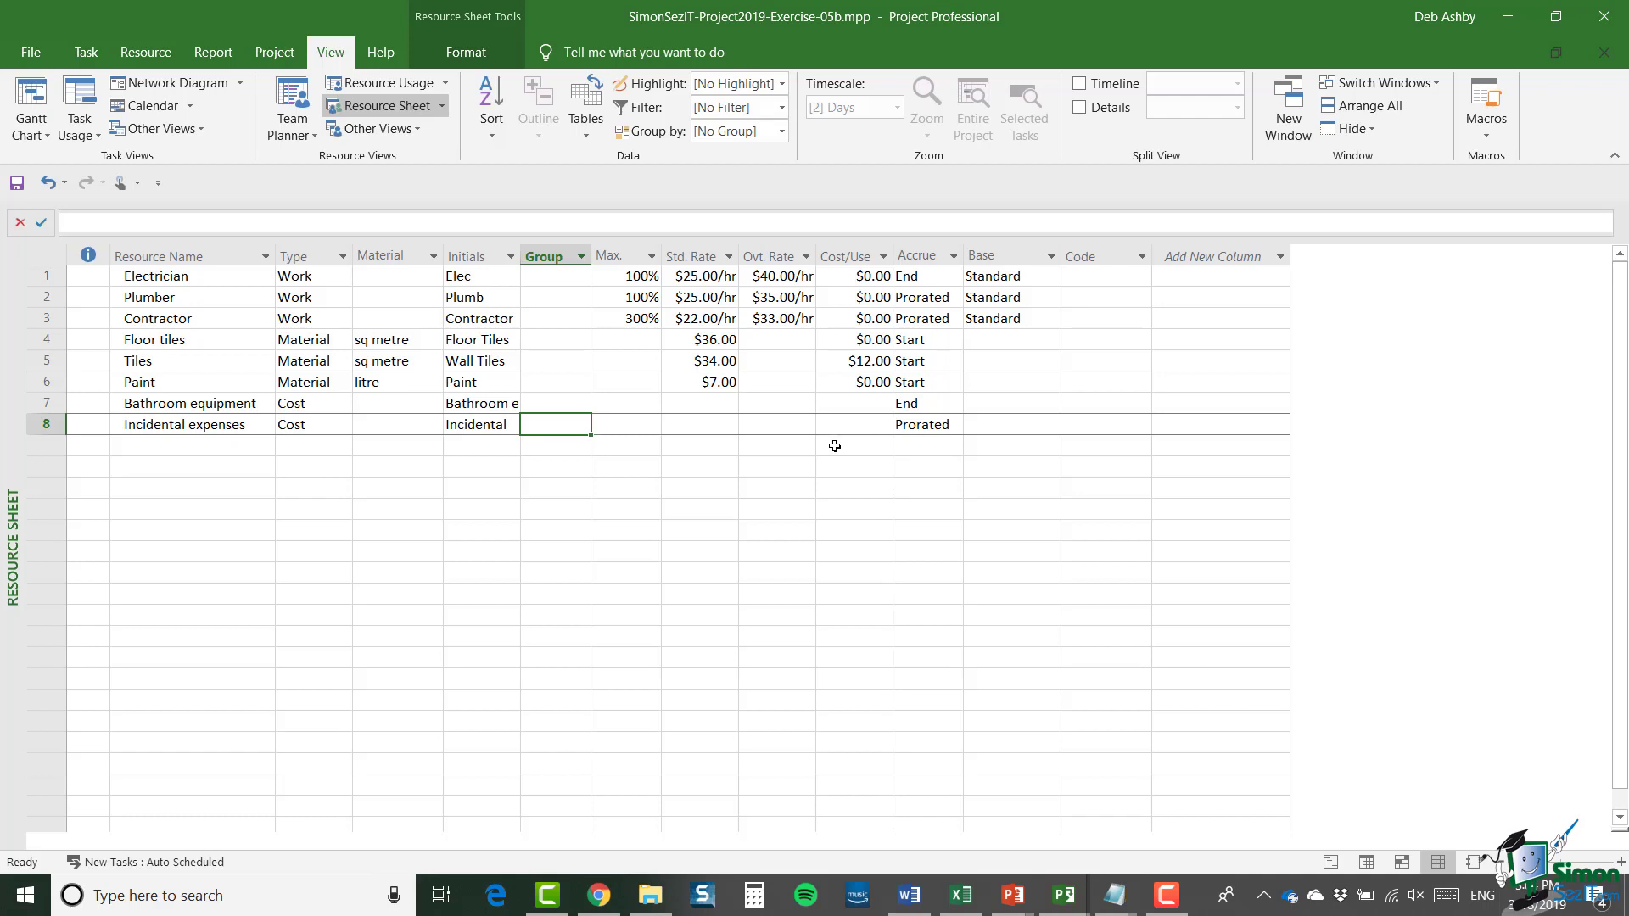
Mark the Incidental expenses resource as a Budget resource in its resource information.
left_click(219, 429)
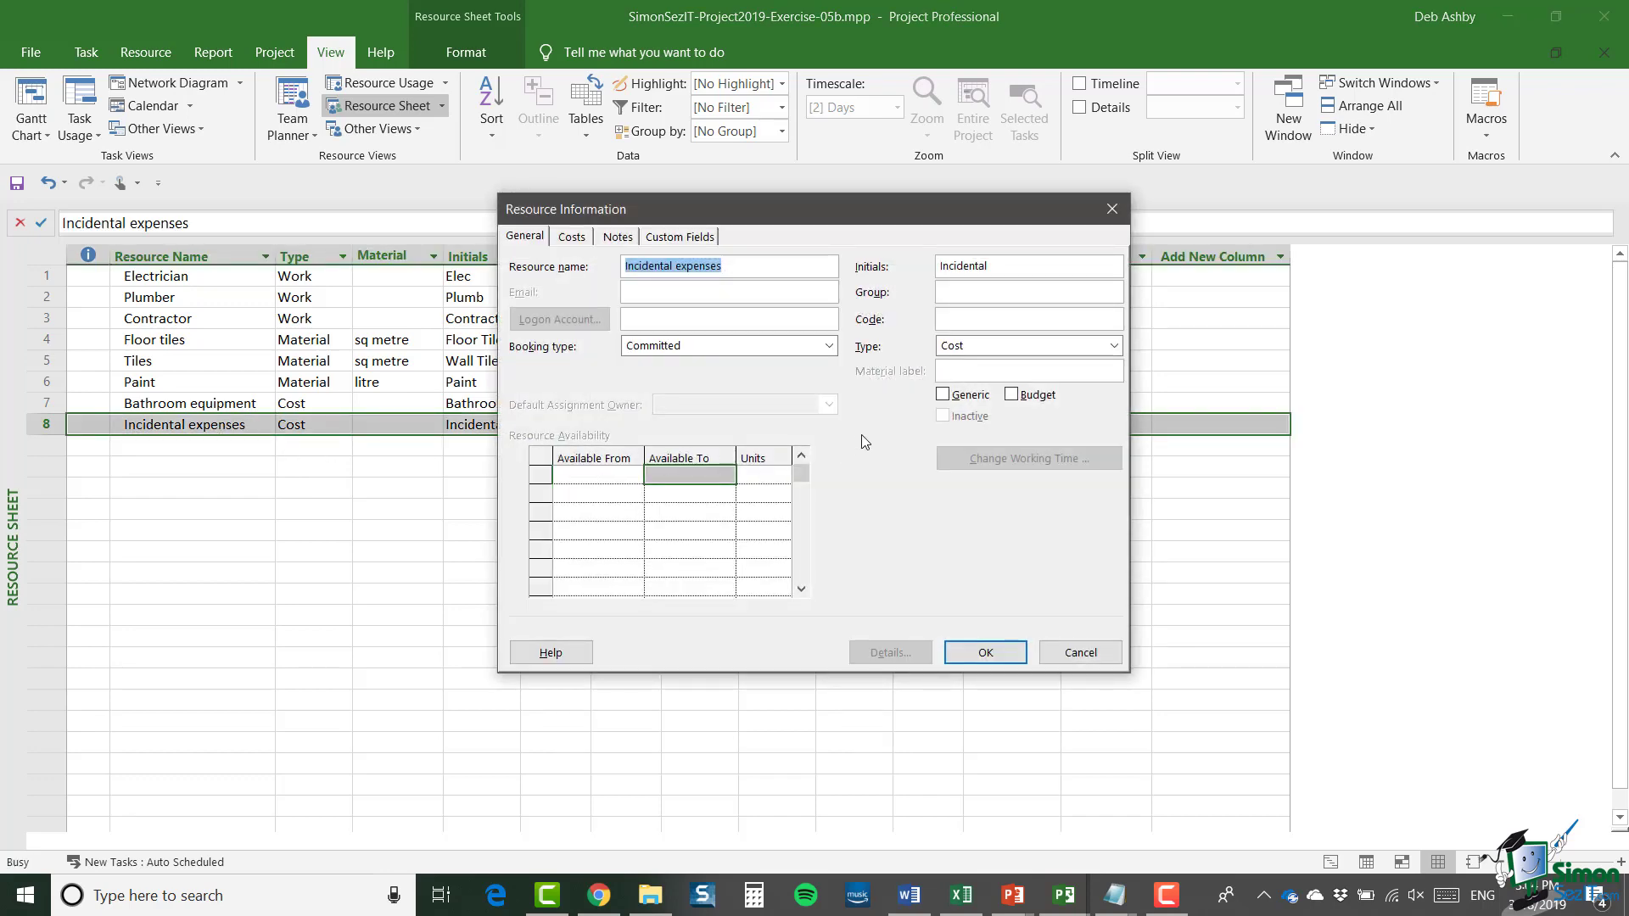
left_click(1012, 395)
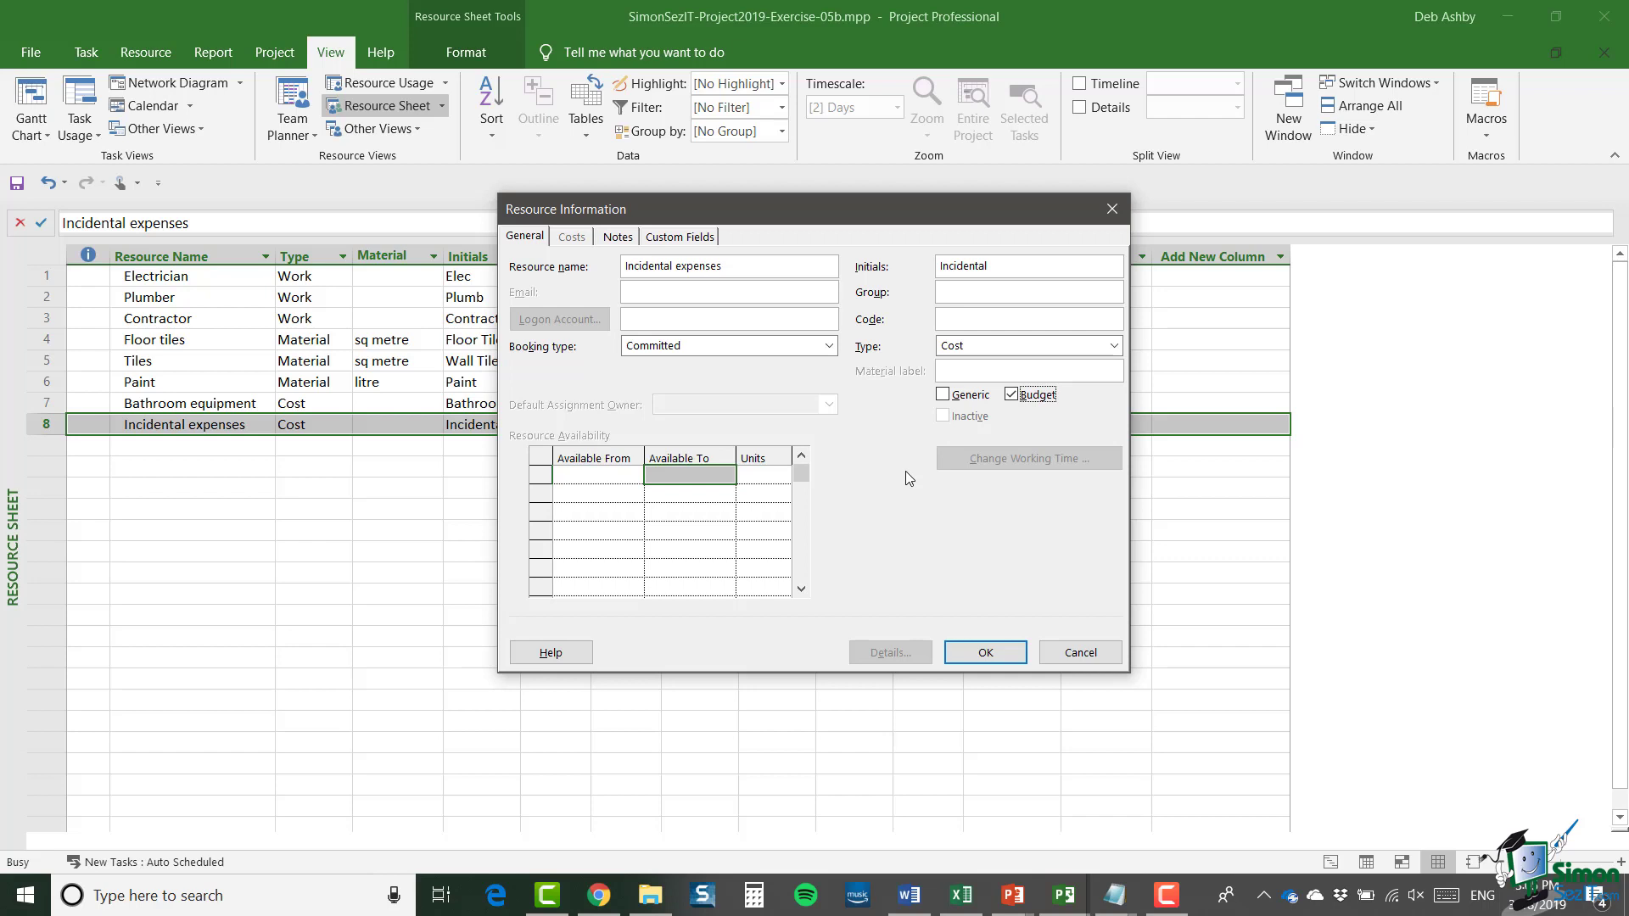
left_click(984, 654)
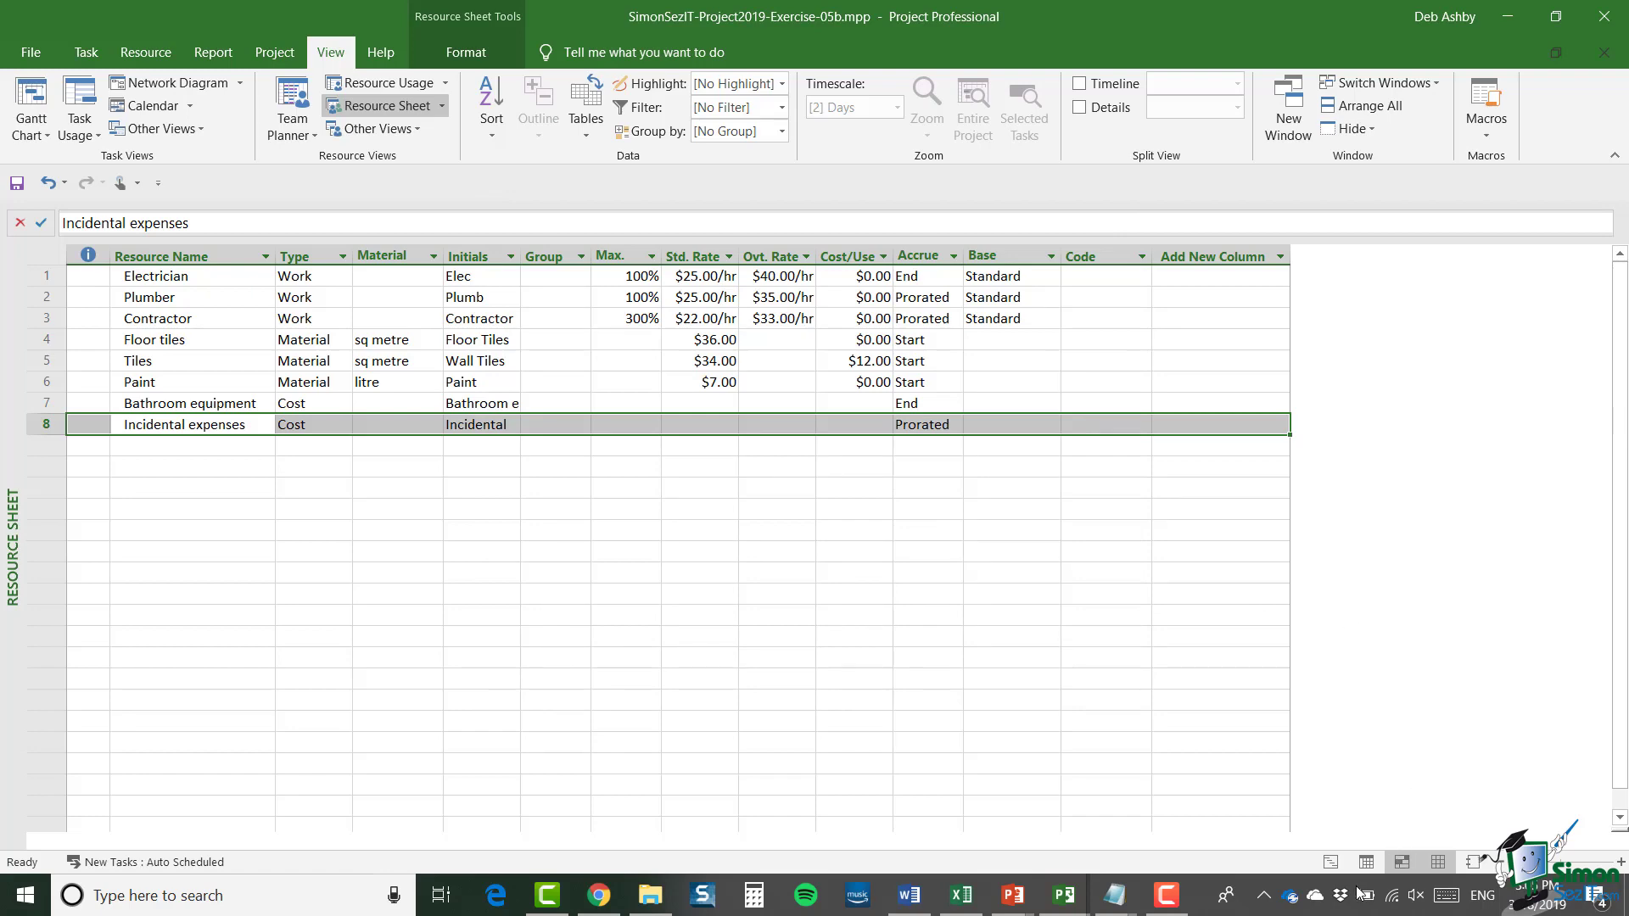
Assign the Incidental expenses resource to the project summary task in the Gantt Chart, leaving its cost blank.
left_click(1331, 866)
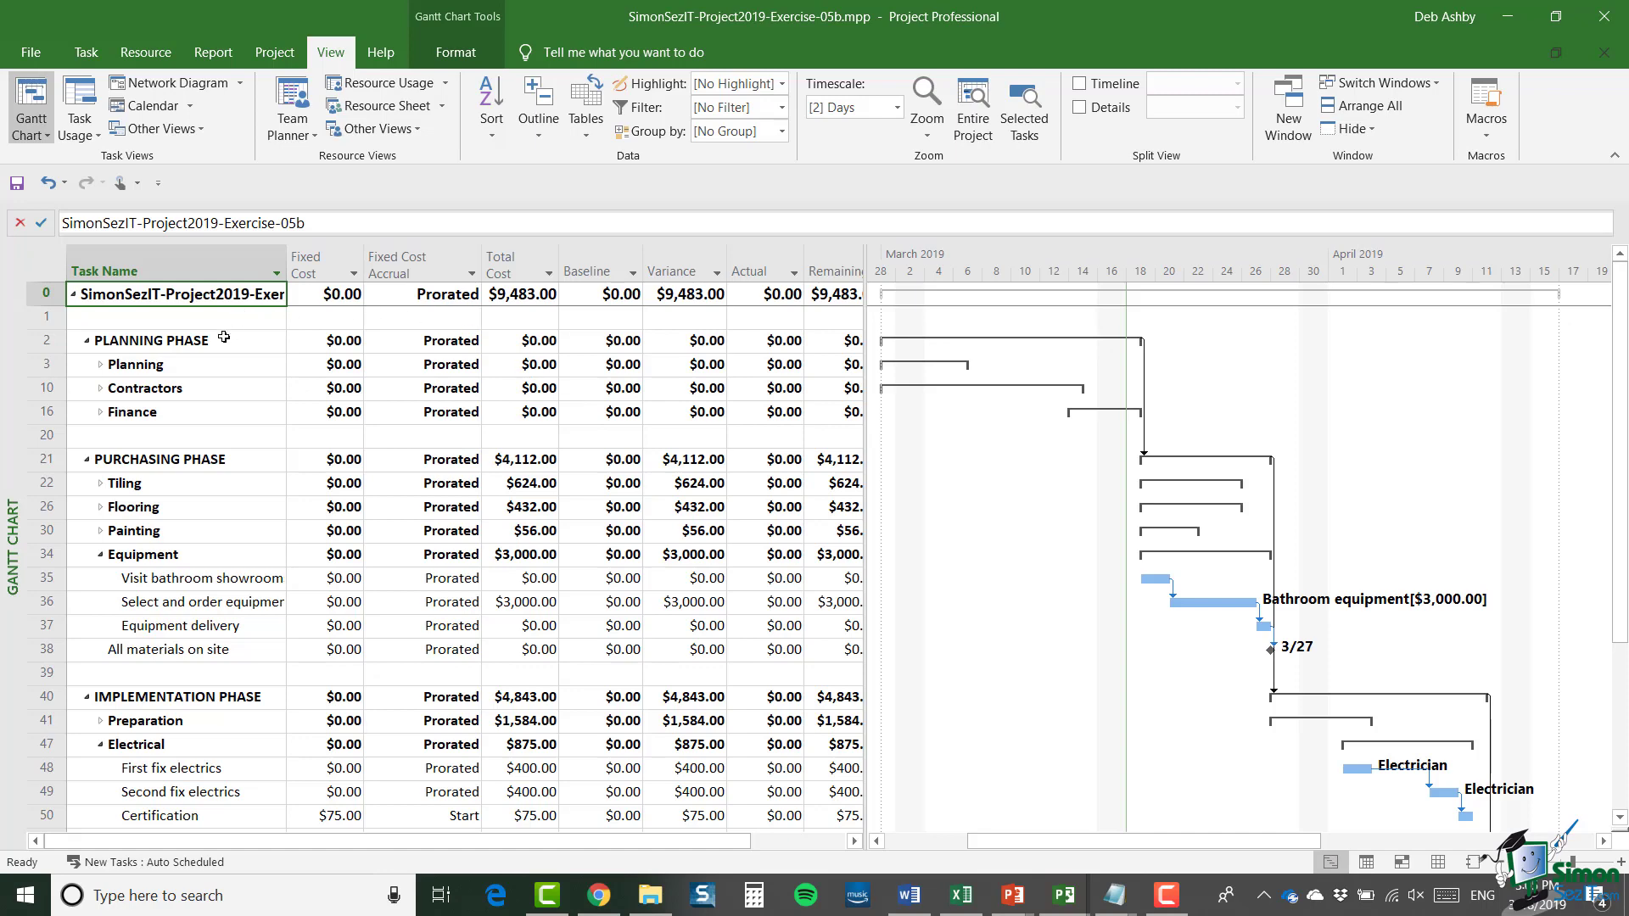
left_click(46, 293)
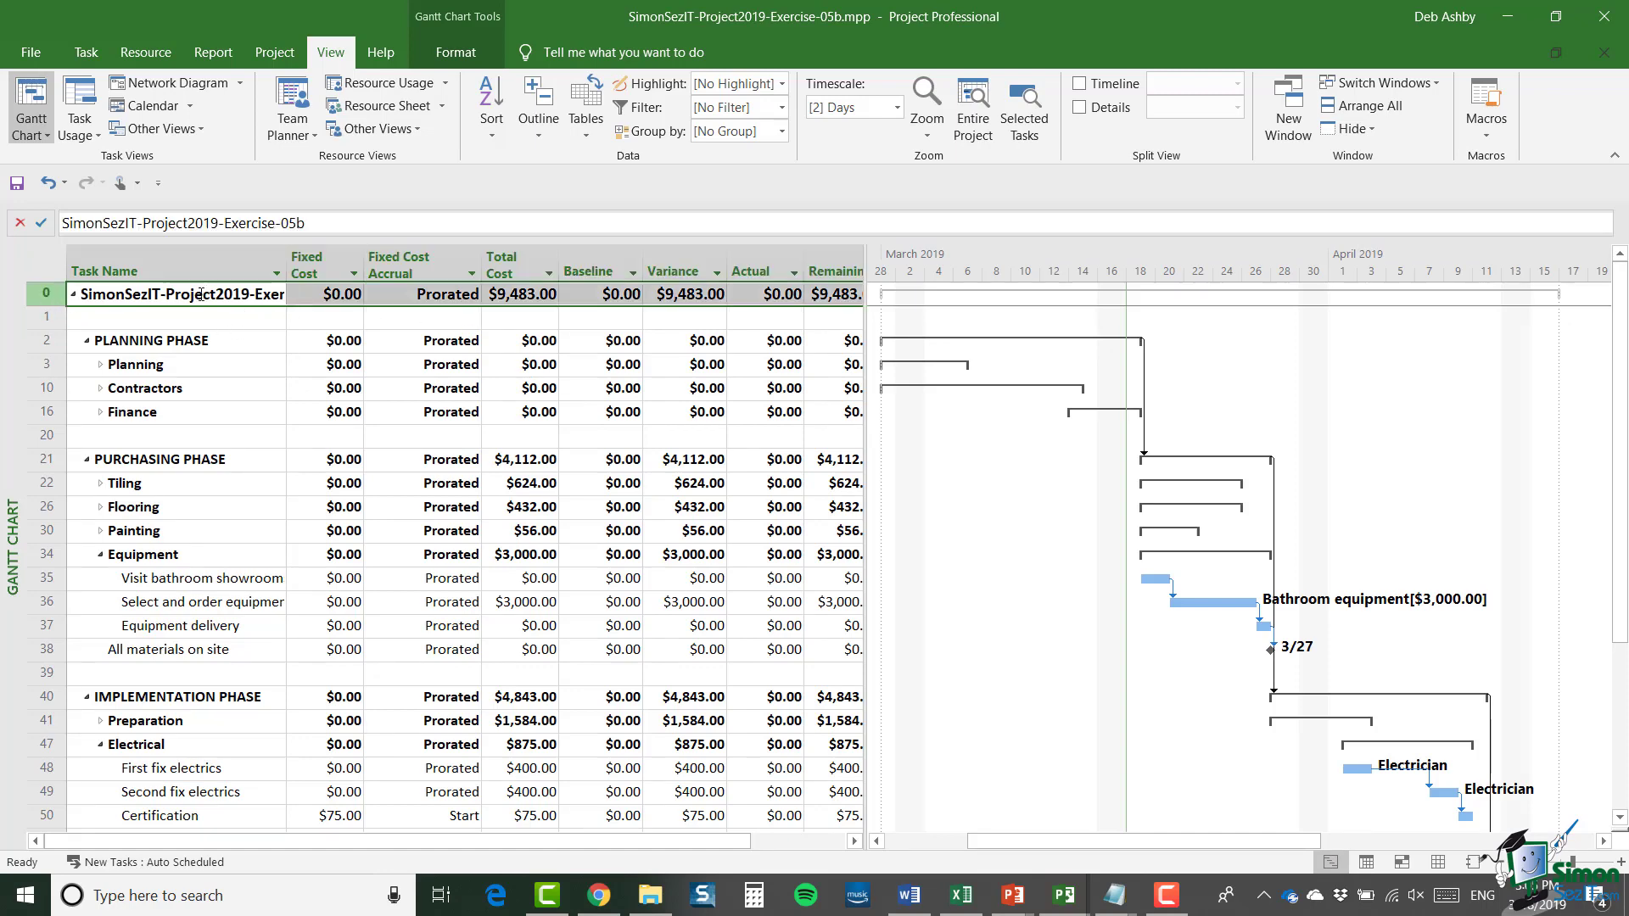
left_click(86, 52)
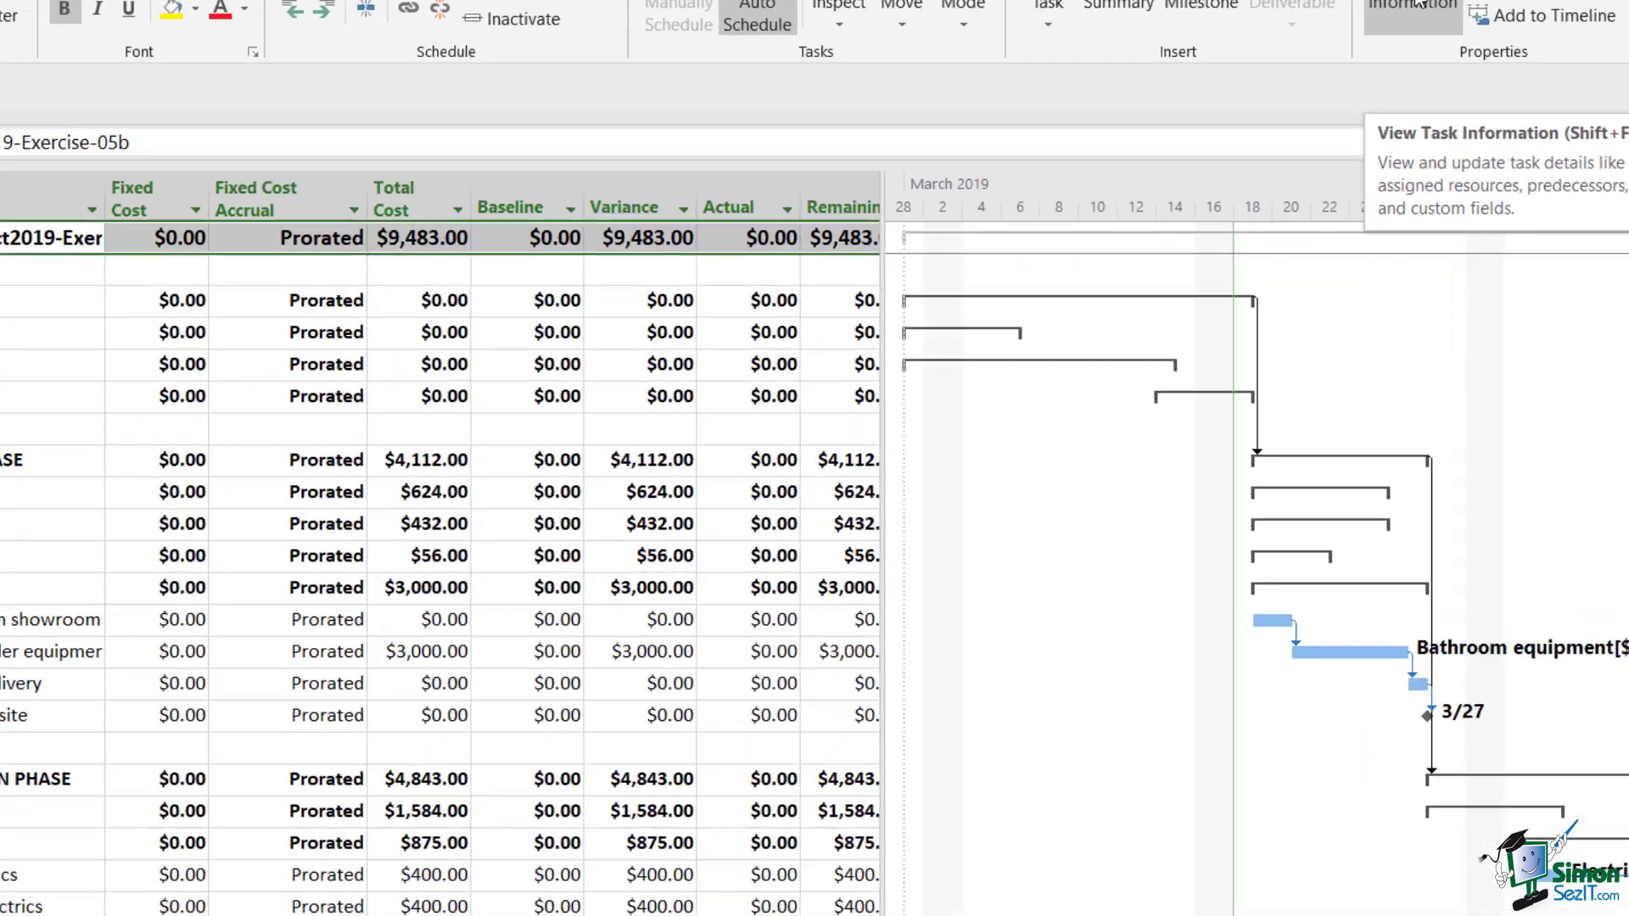
left_click(1270, 119)
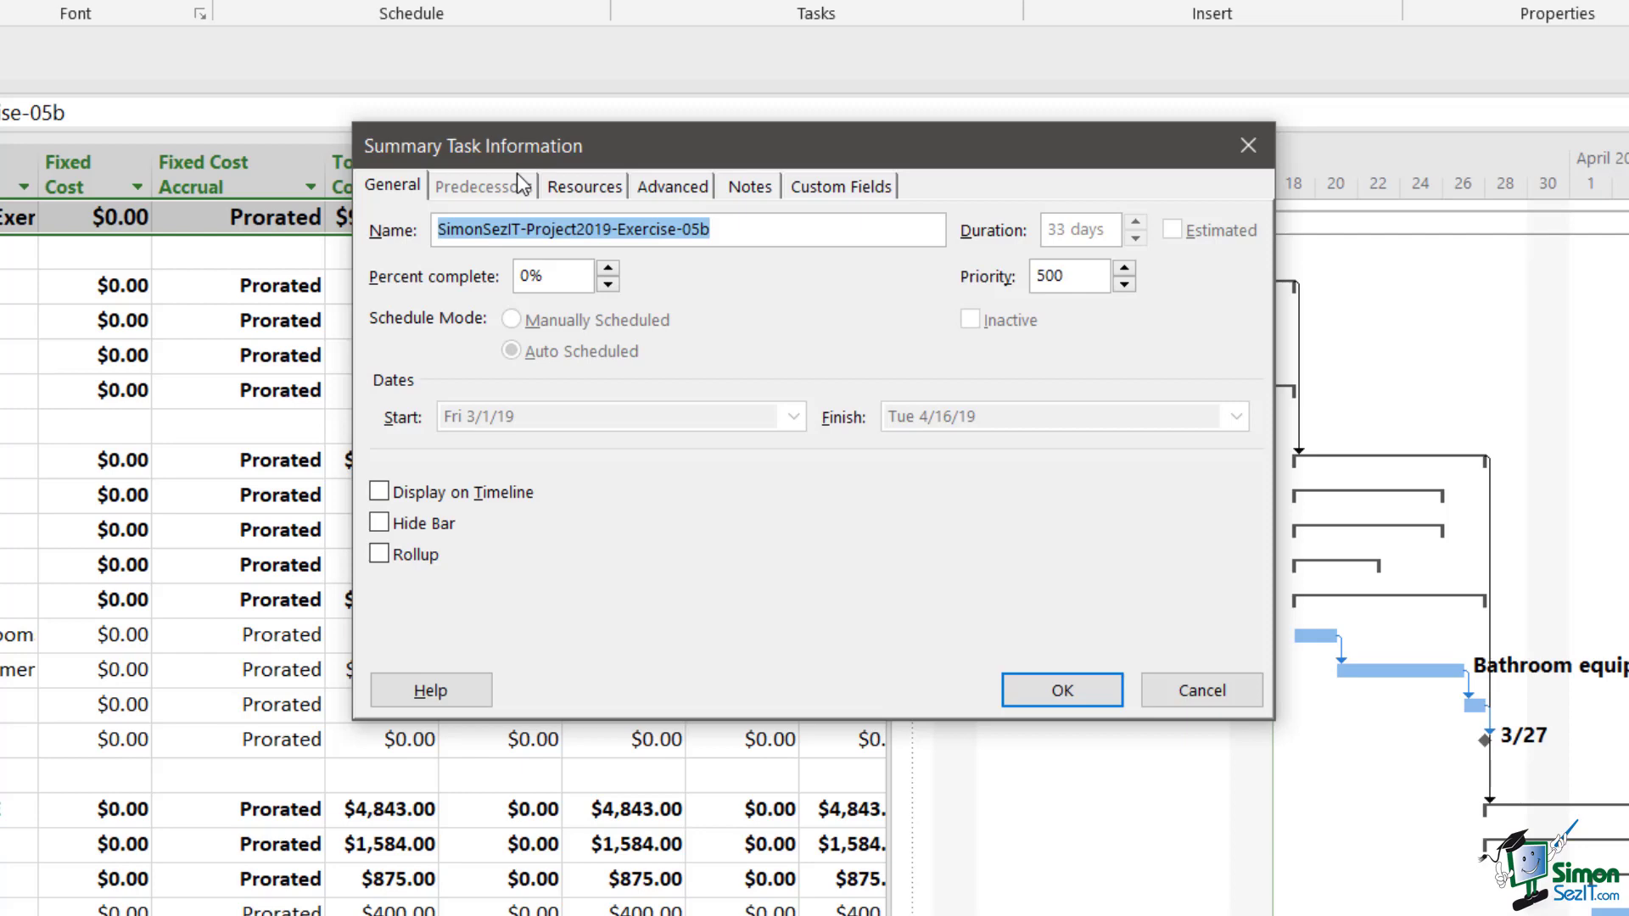
left_click(597, 188)
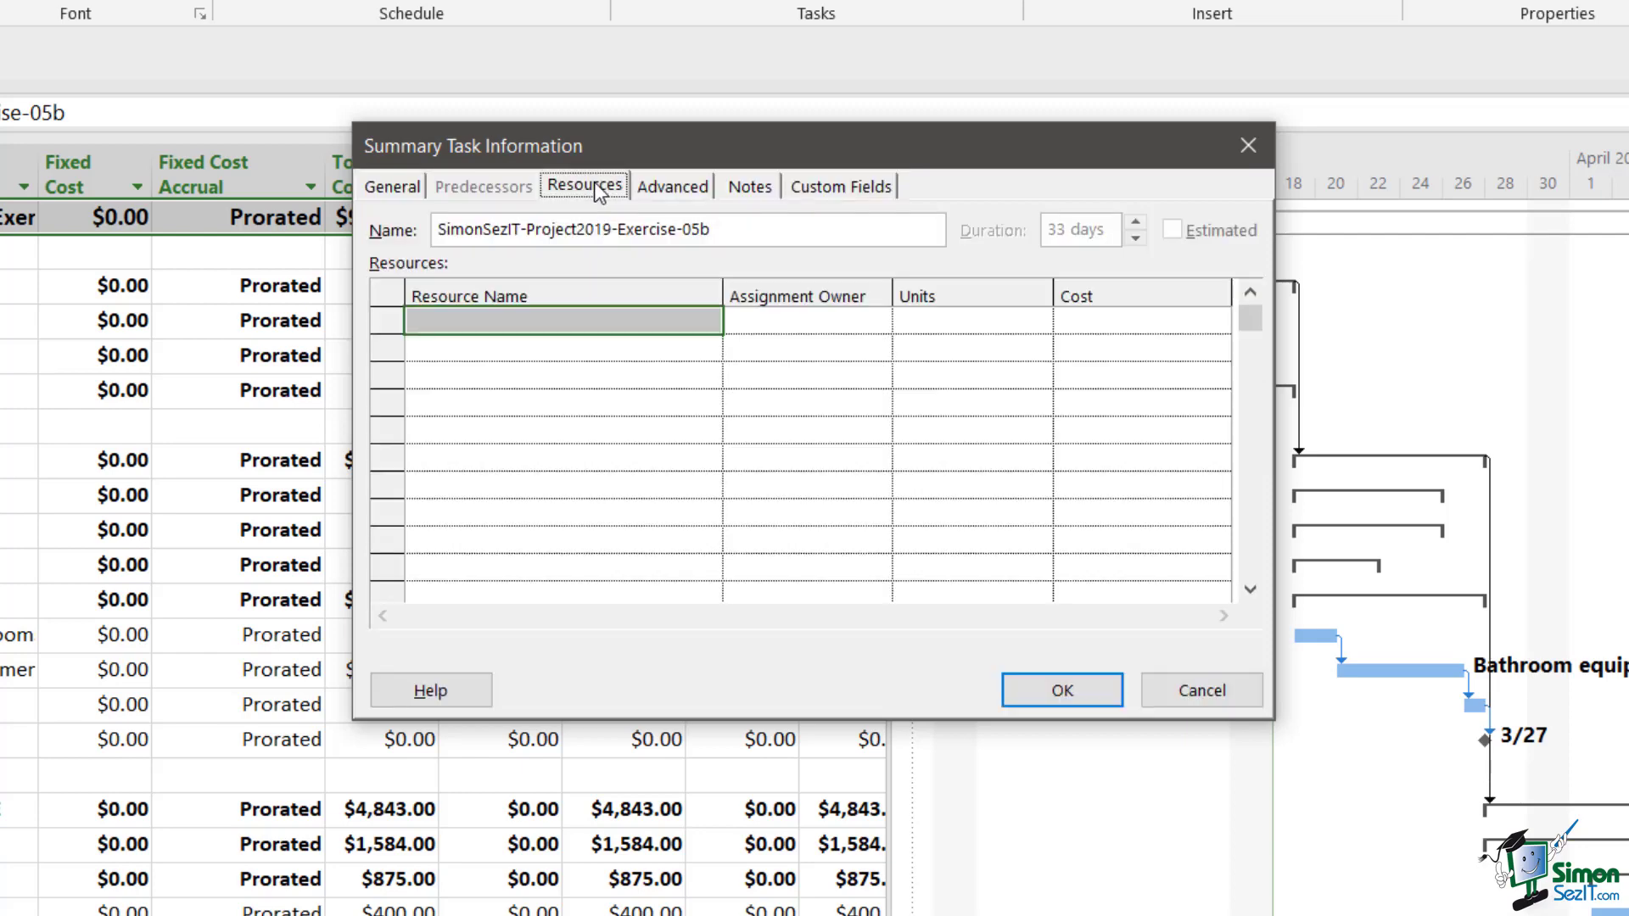
left_click(513, 327)
left_click(710, 322)
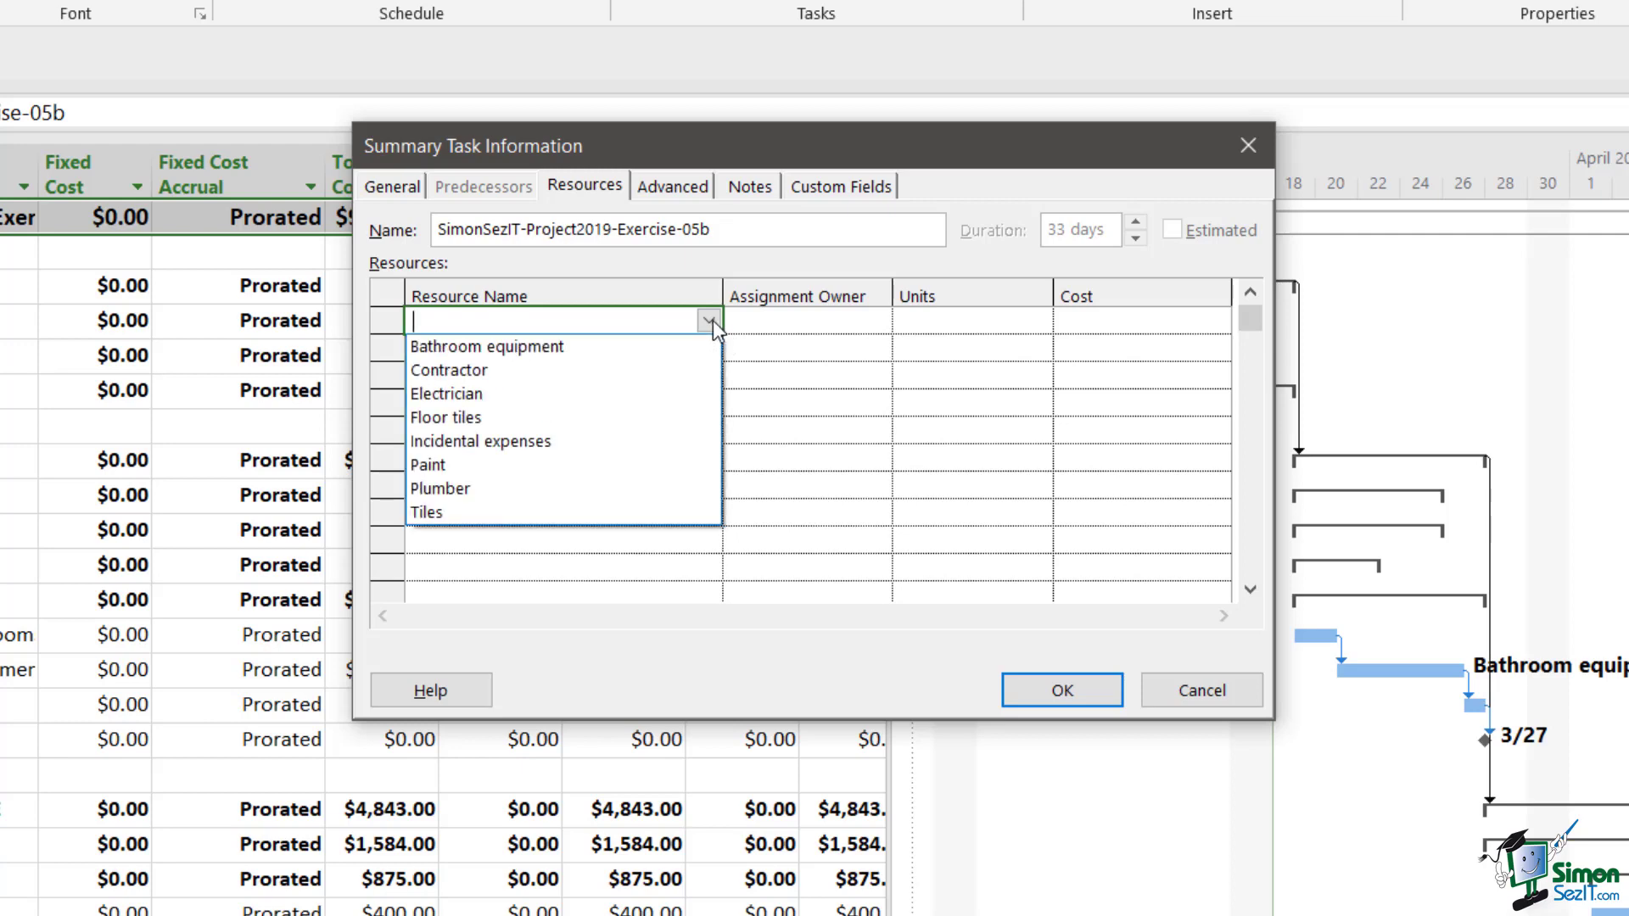
left_click(556, 442)
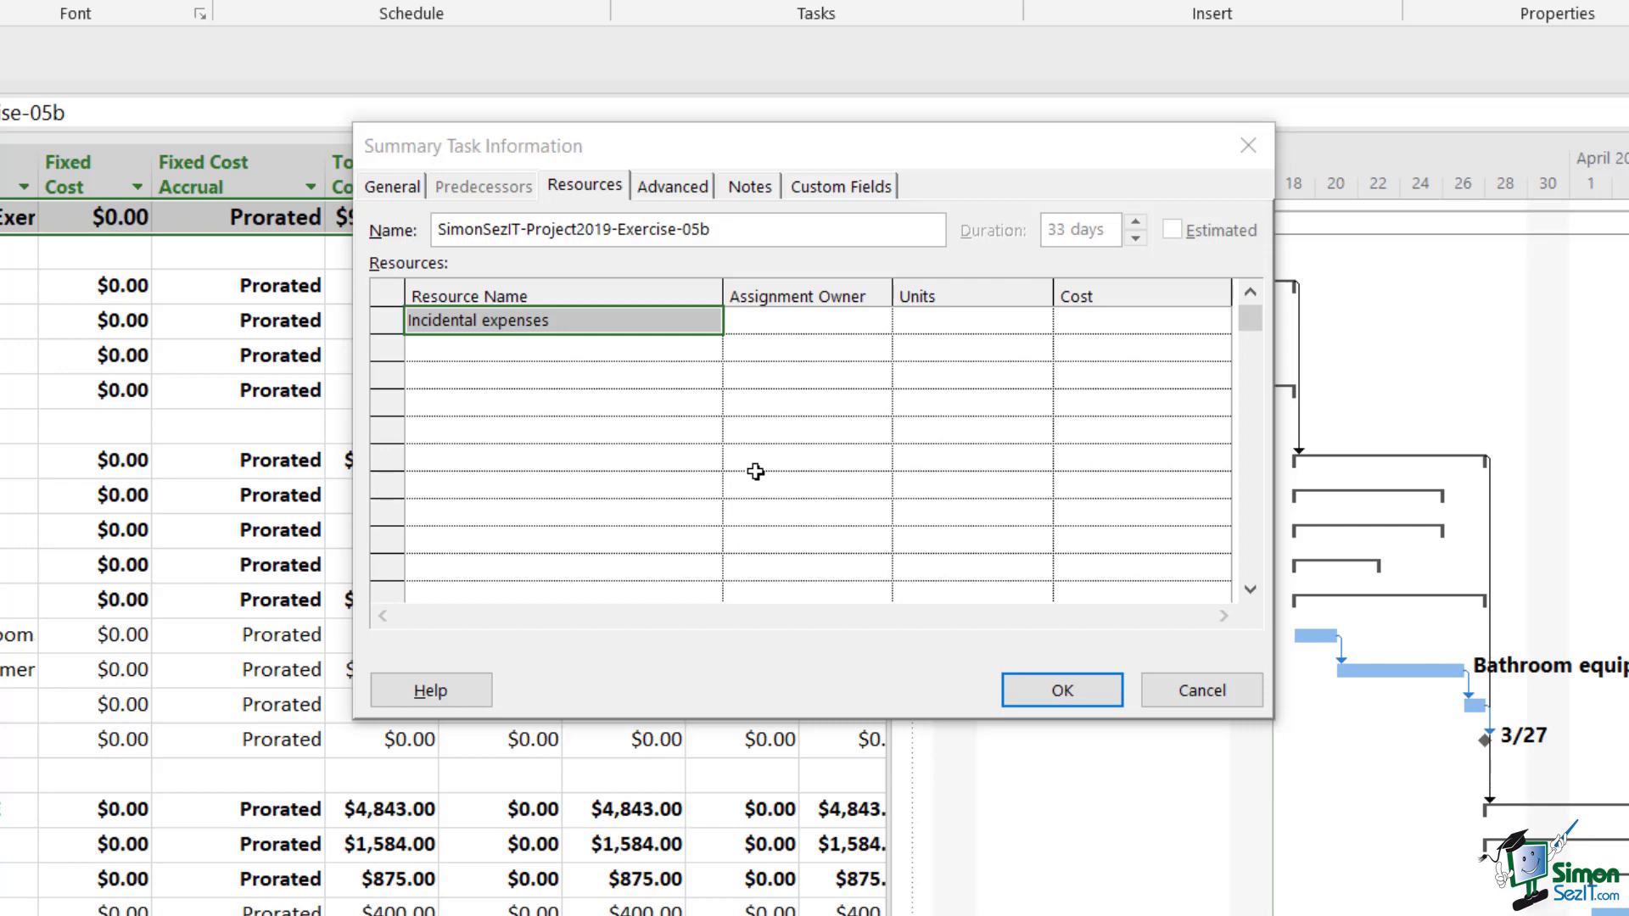
left_click(1107, 320)
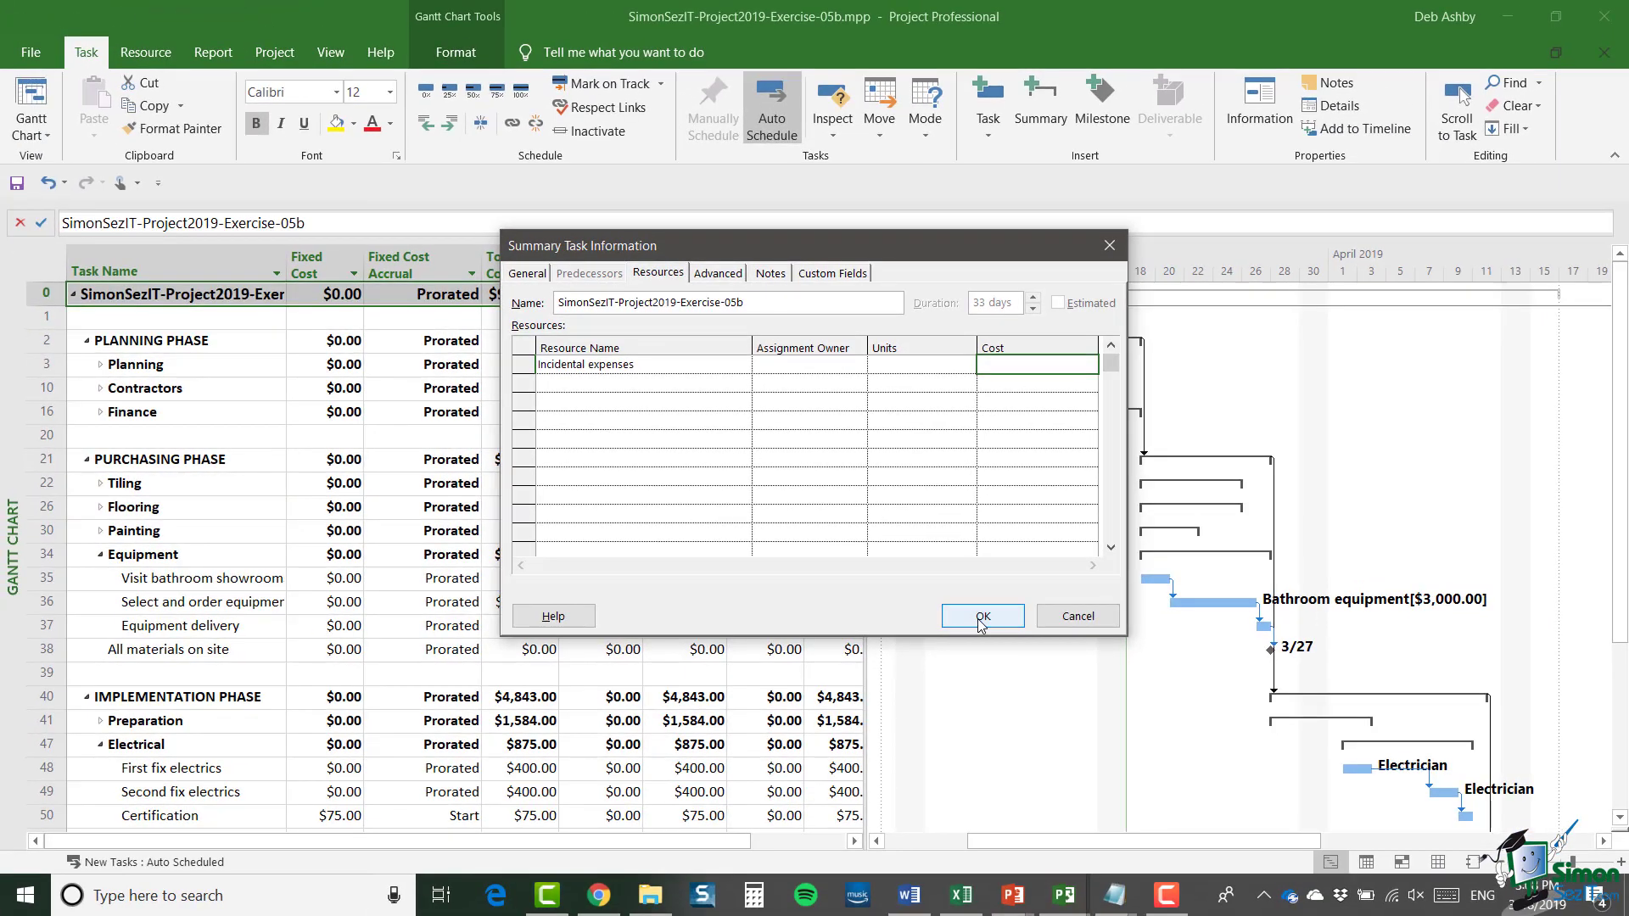
left_click(1063, 690)
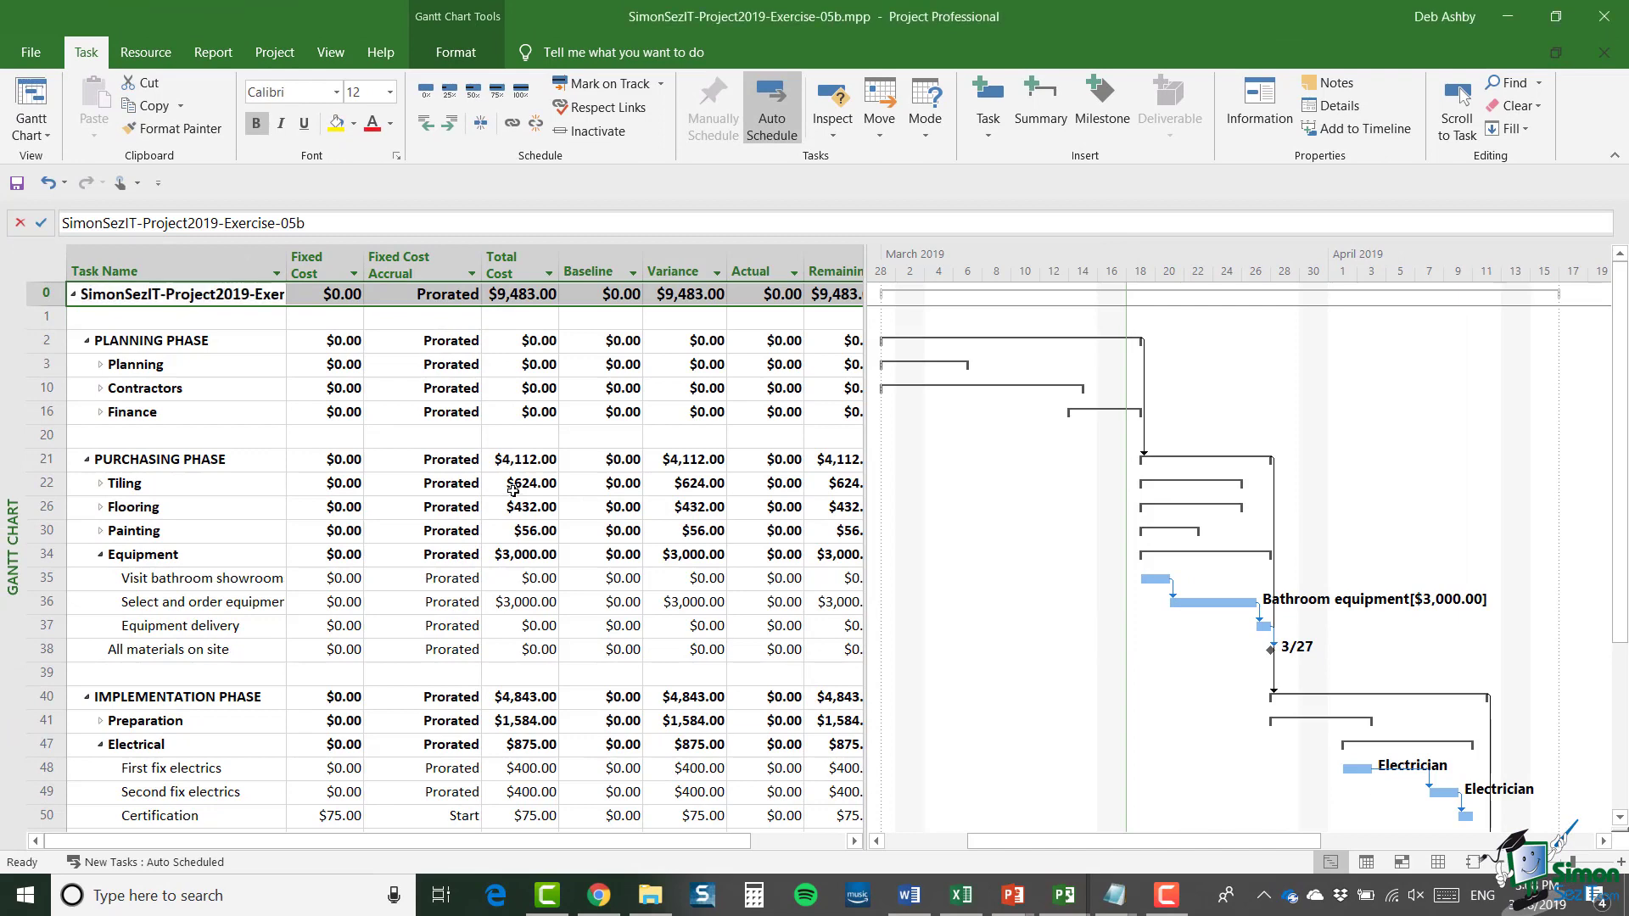
Switch to the Task Usage view and select the Incidental expenses assignment under the project summary task.
left_click(331, 51)
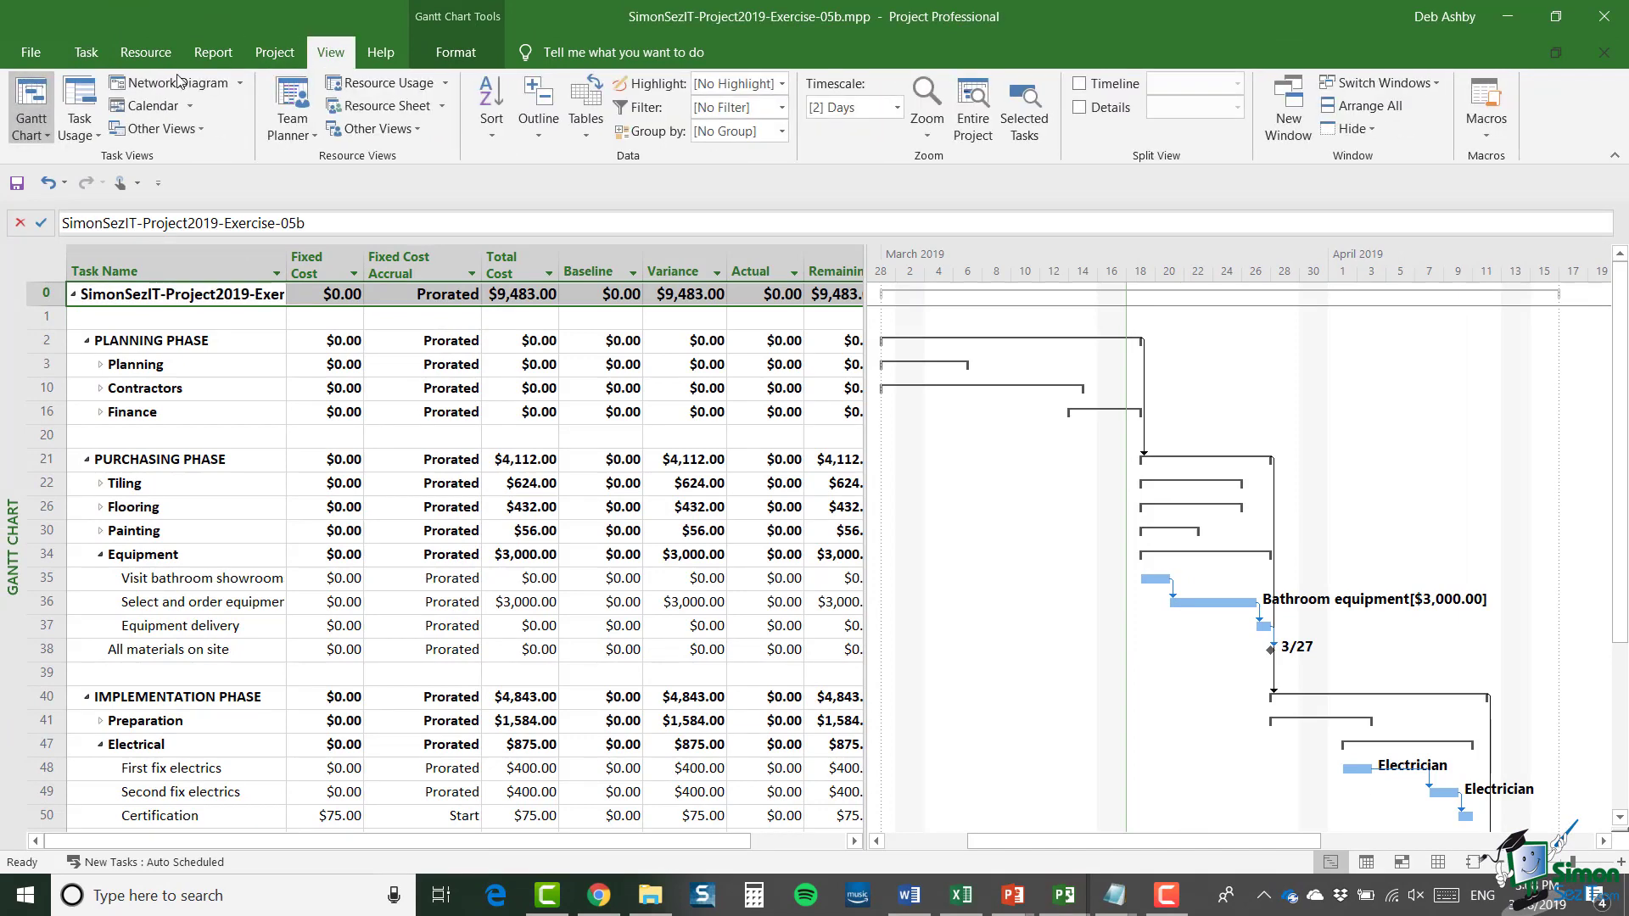
left_click(80, 106)
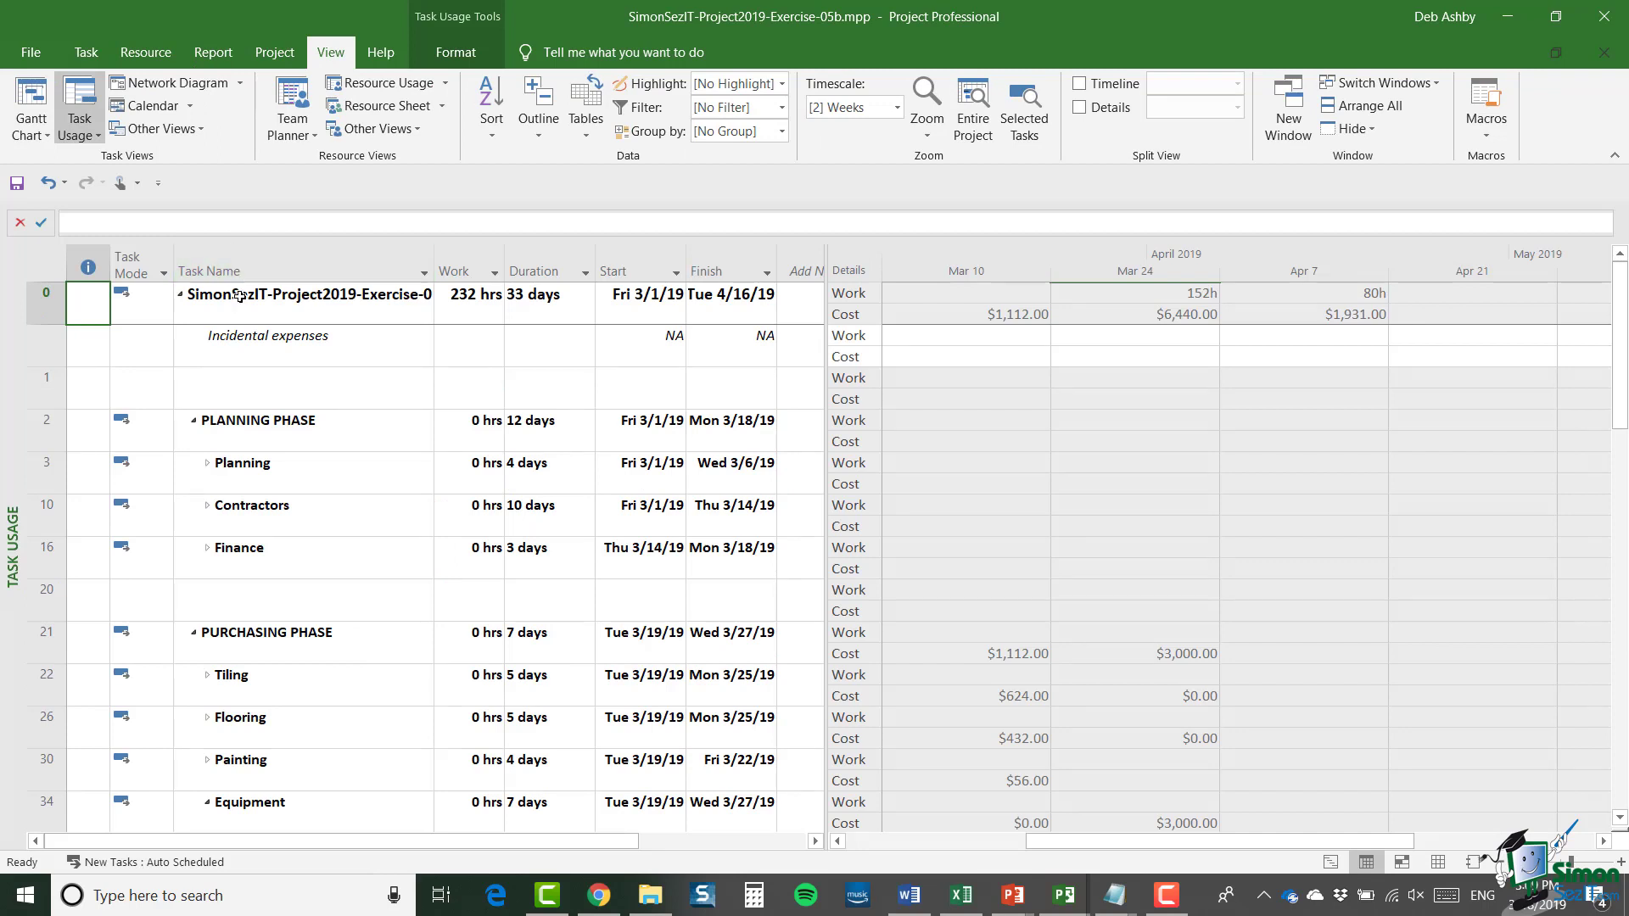
left_click(45, 312)
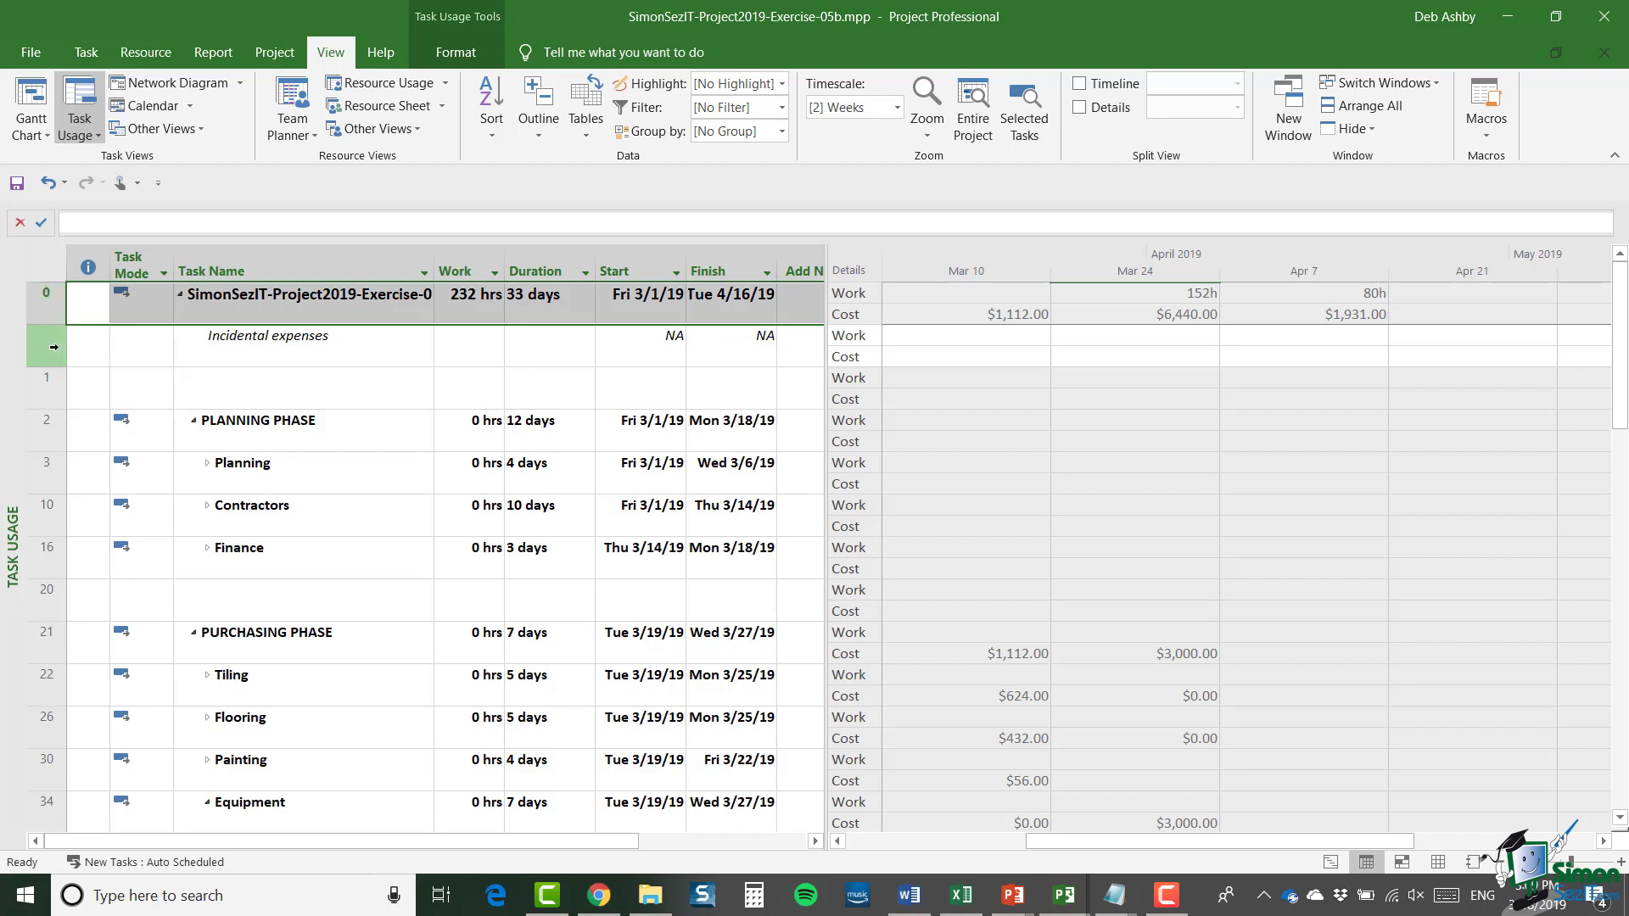
left_click(54, 347)
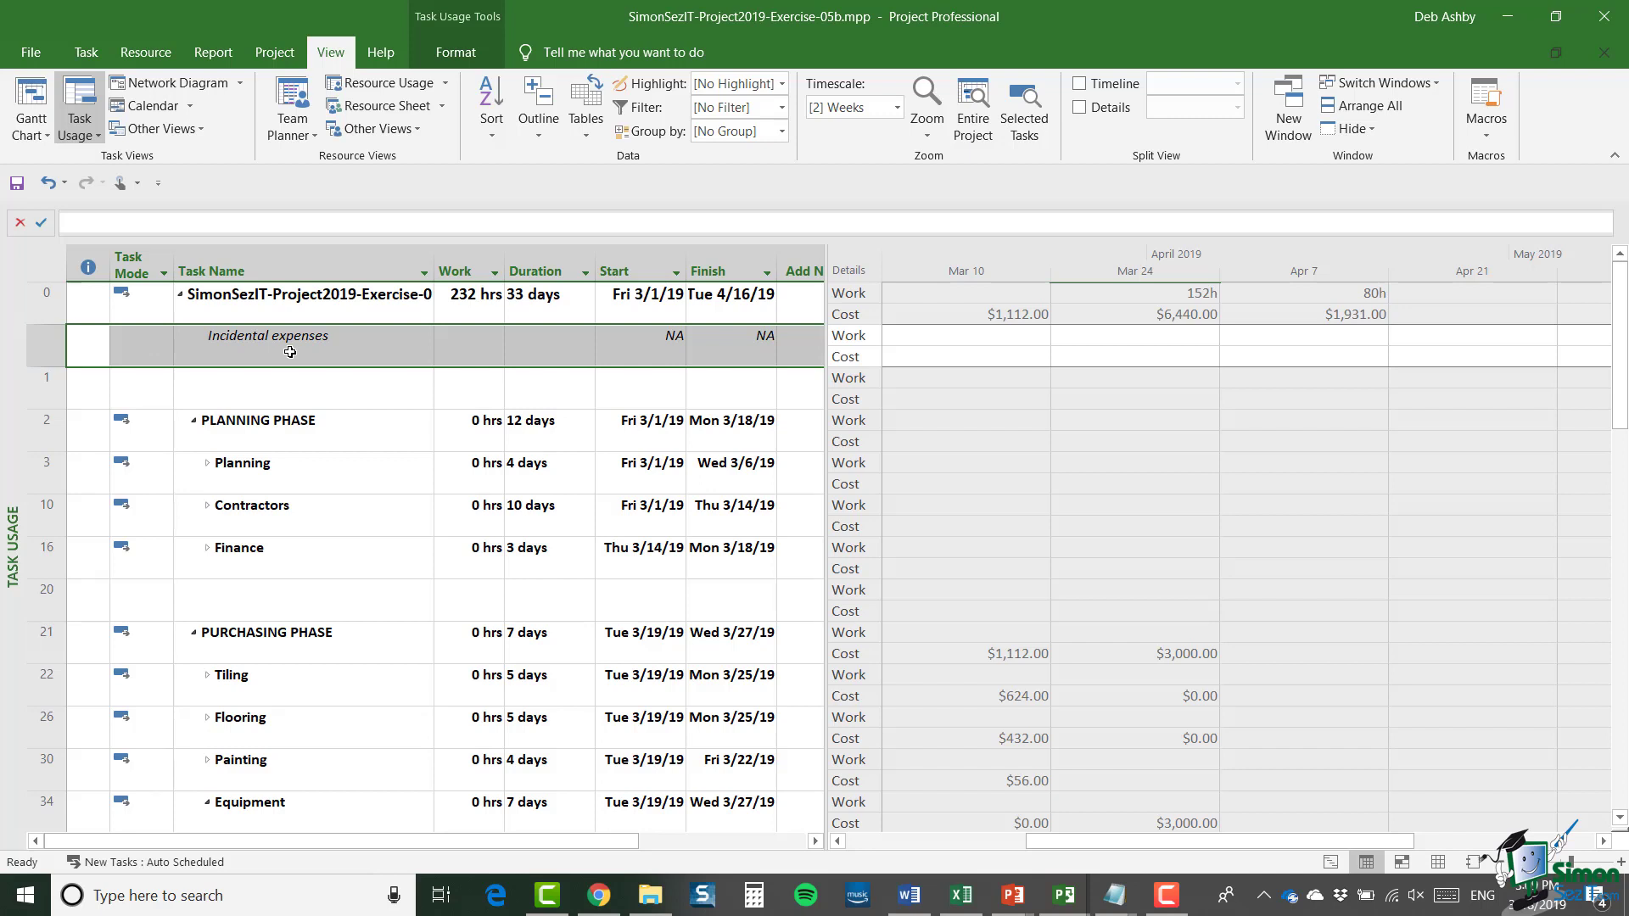
Apply the Cost table to the Task Usage view and widen the table area to fit the columns through Remaining.
left_click(586, 119)
left_click(501, 174)
left_click(593, 132)
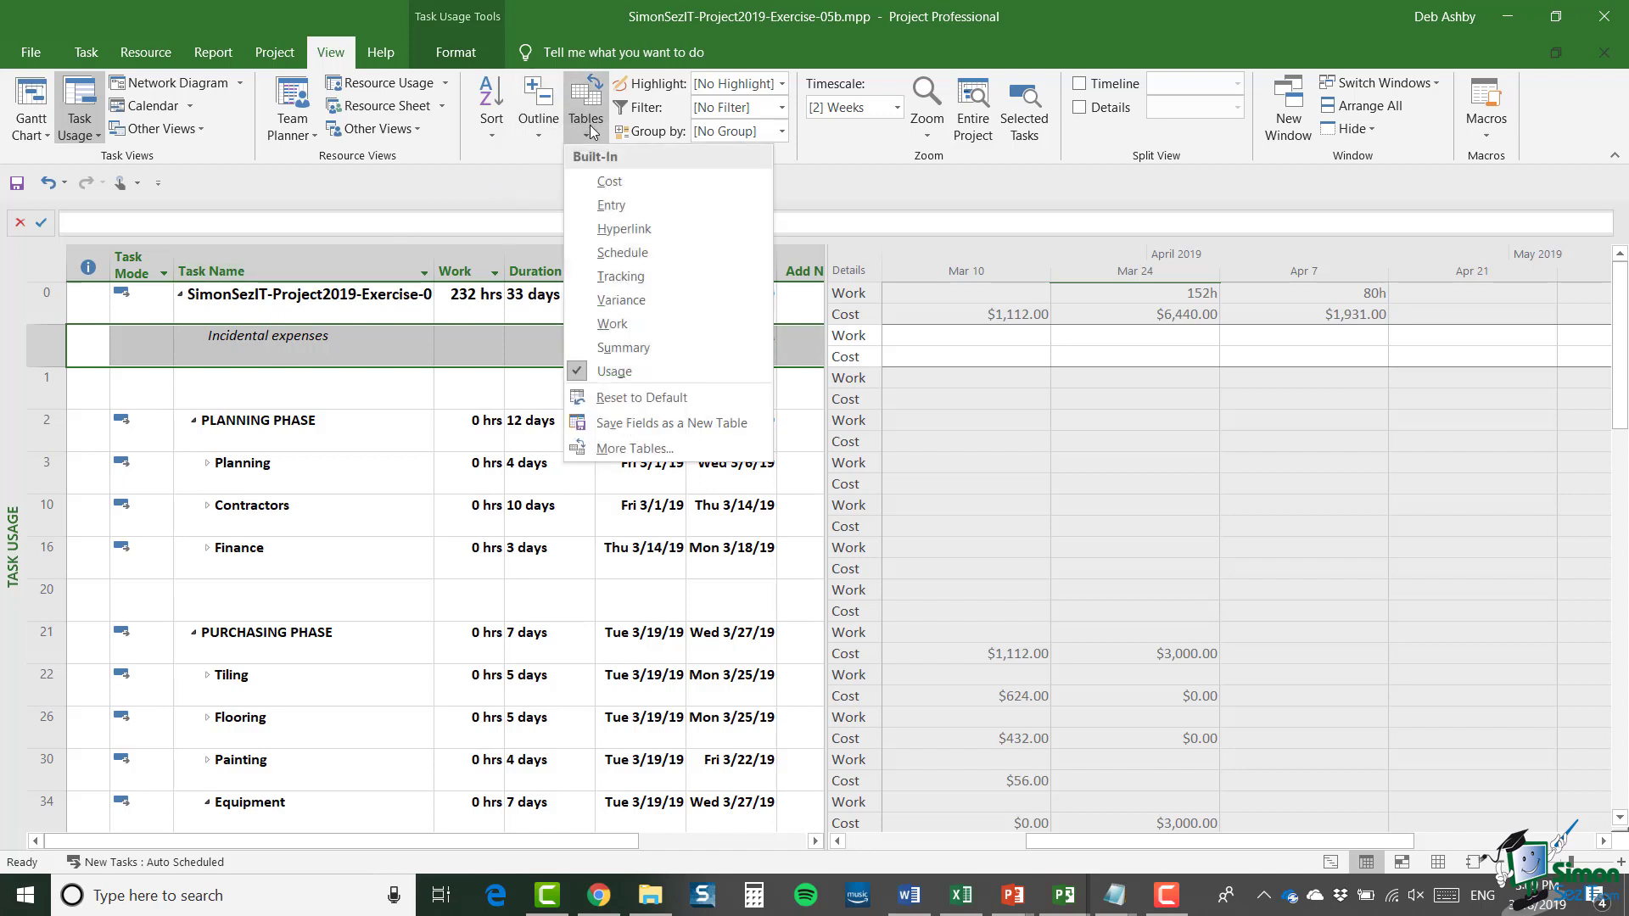
left_click(588, 179)
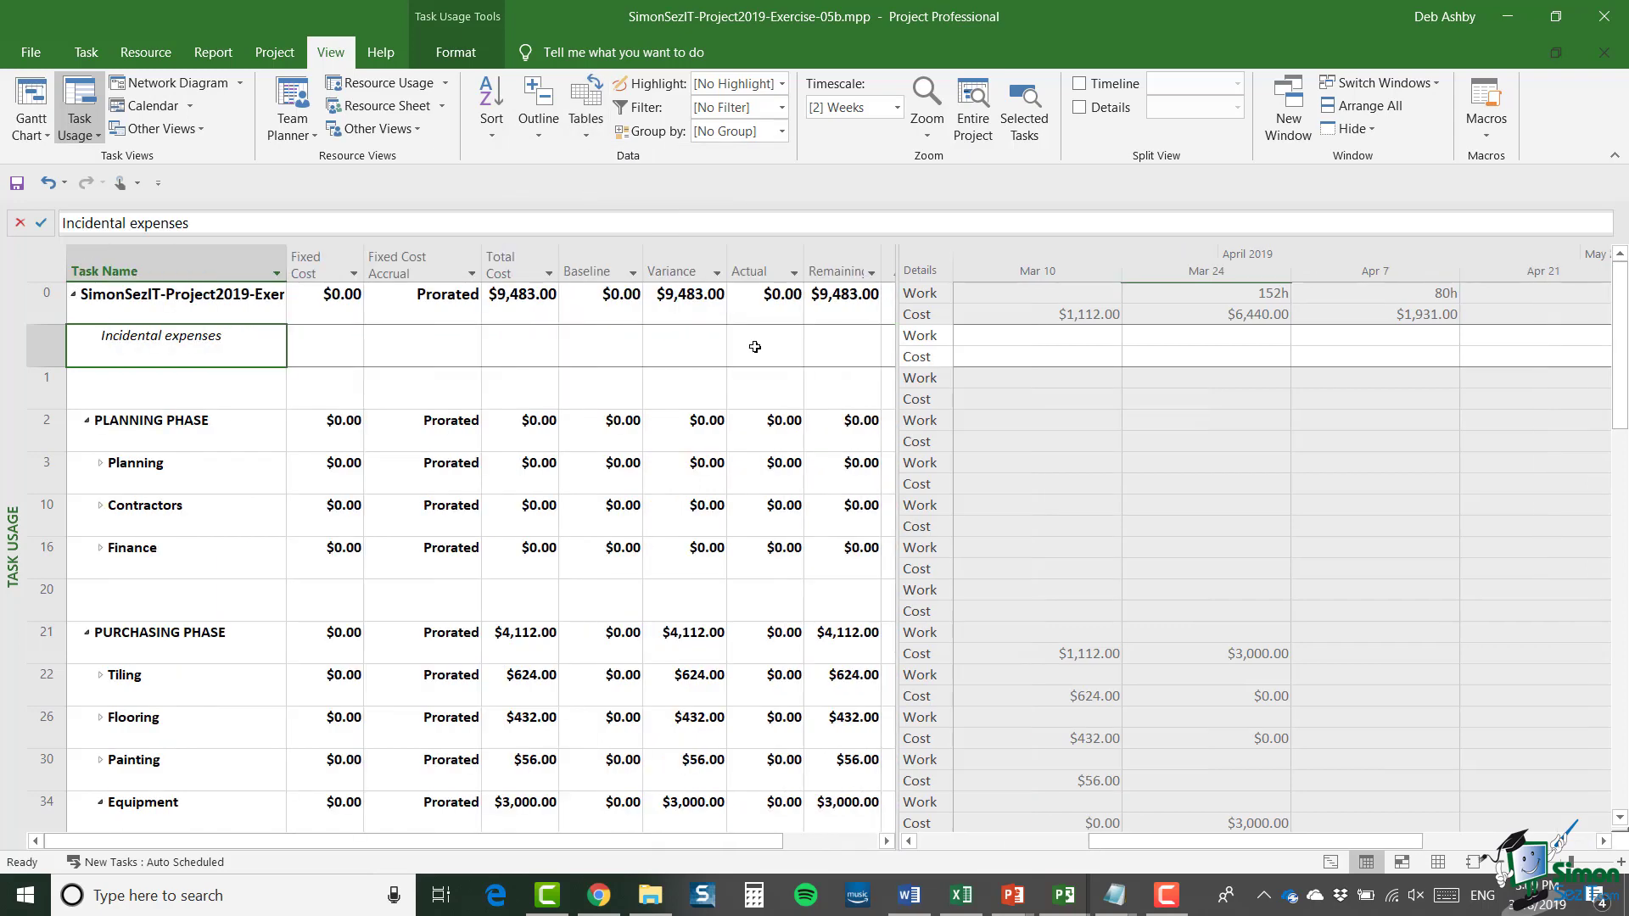
left_click_drag(897, 325, 1010, 329)
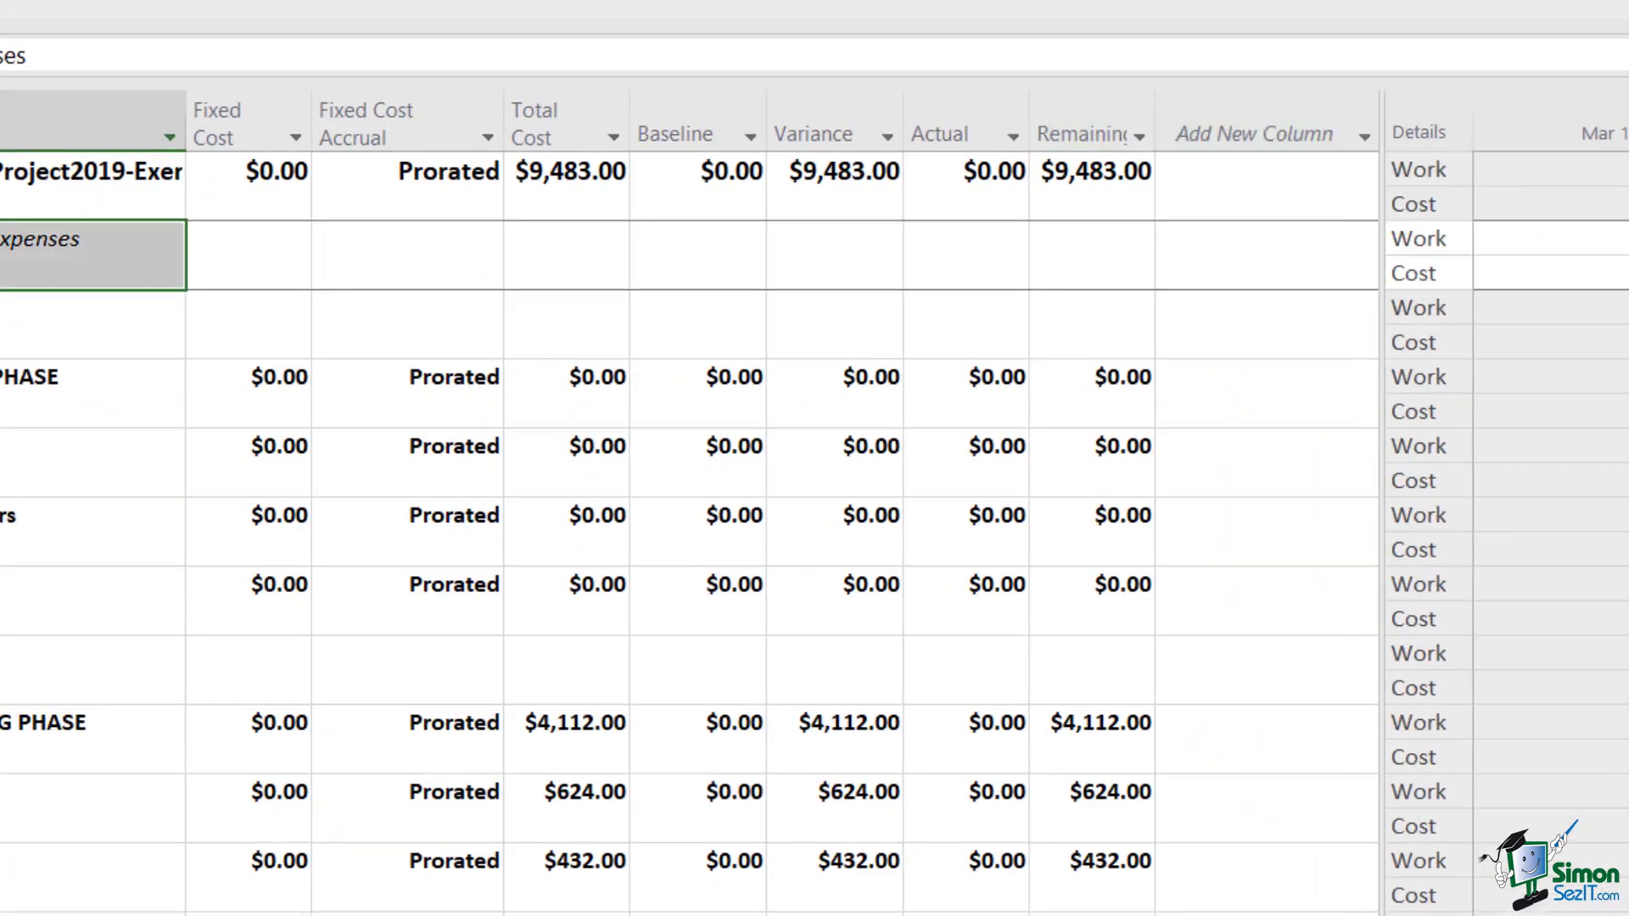
left_click_drag(1381, 312, 1173, 311)
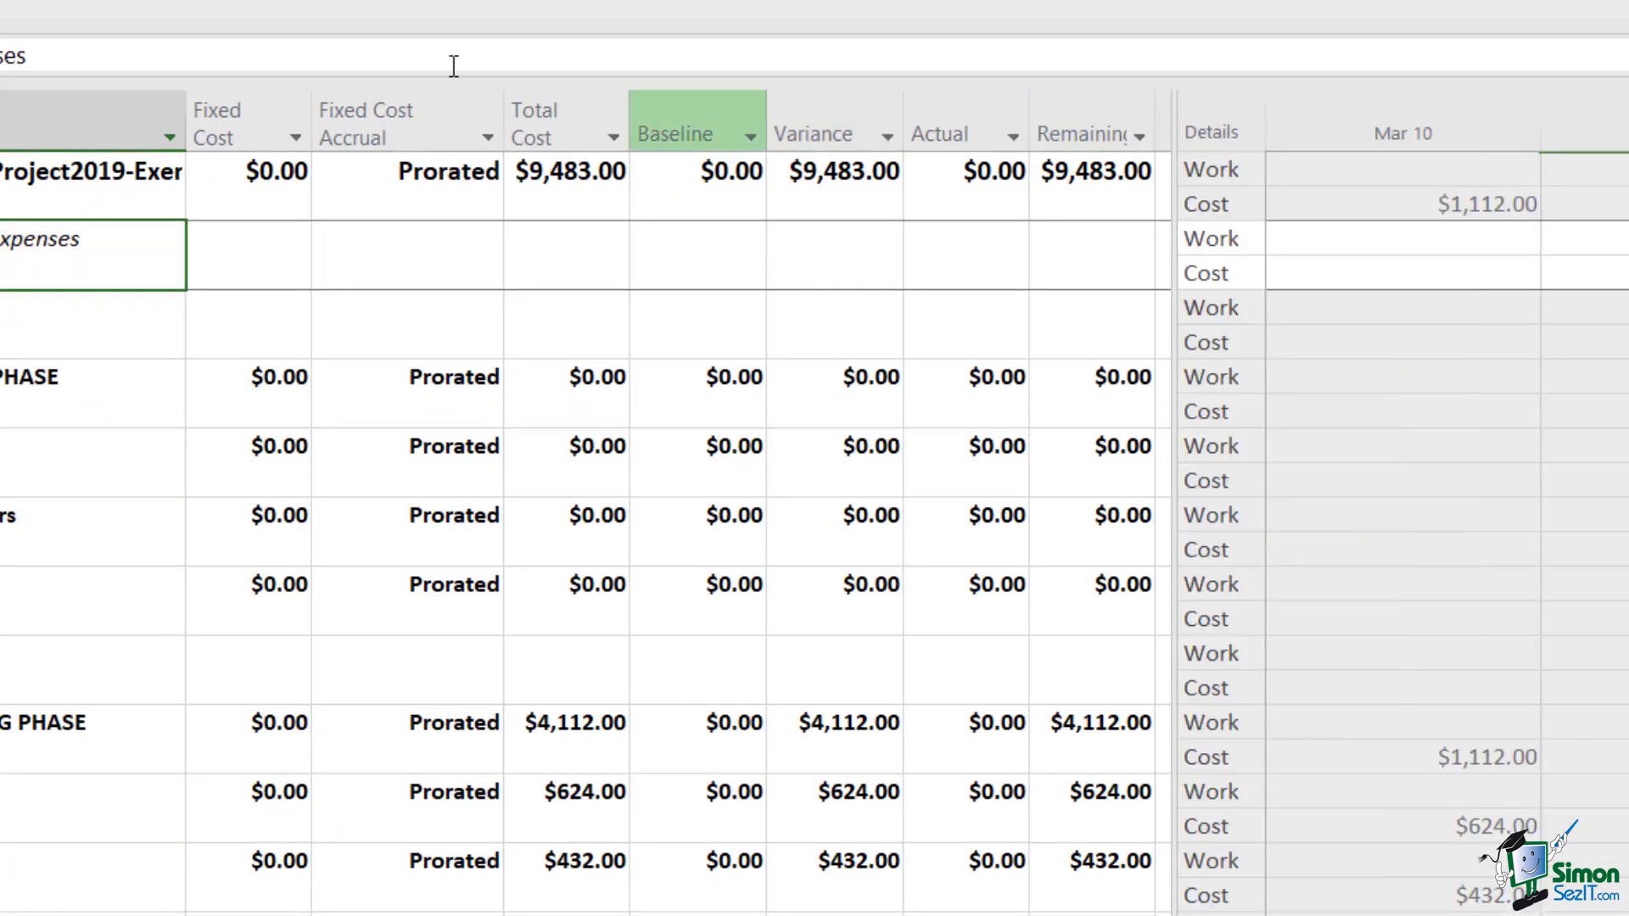
Insert a Budget Cost column before the Baseline column and widen it to fit its heading on one line.
left_click(667, 119)
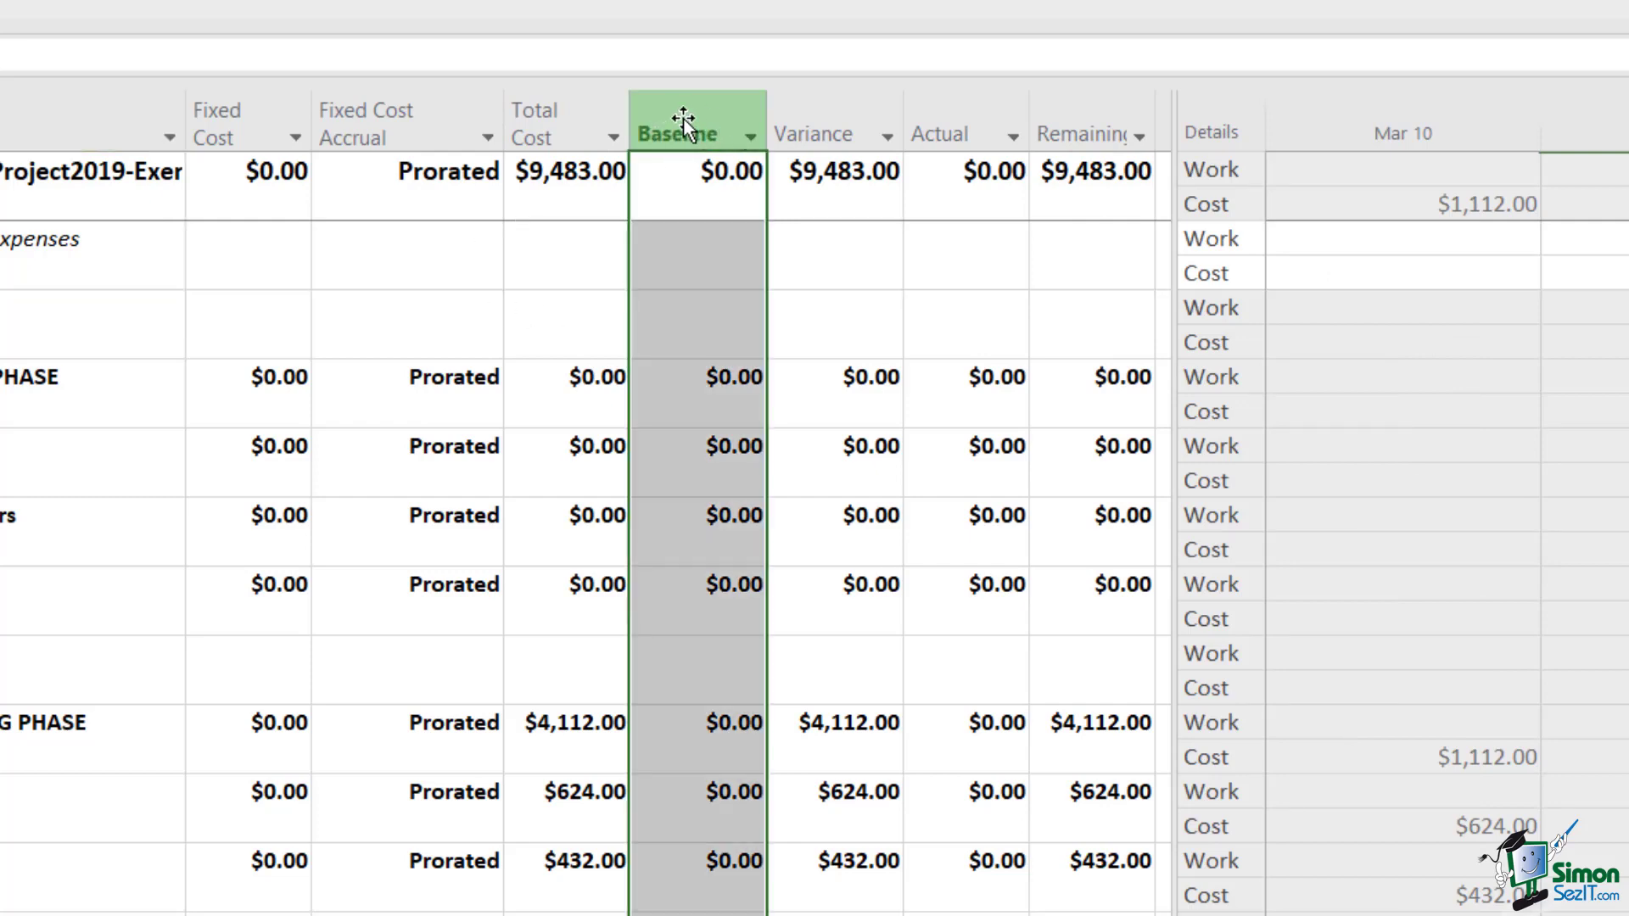
right_click(684, 119)
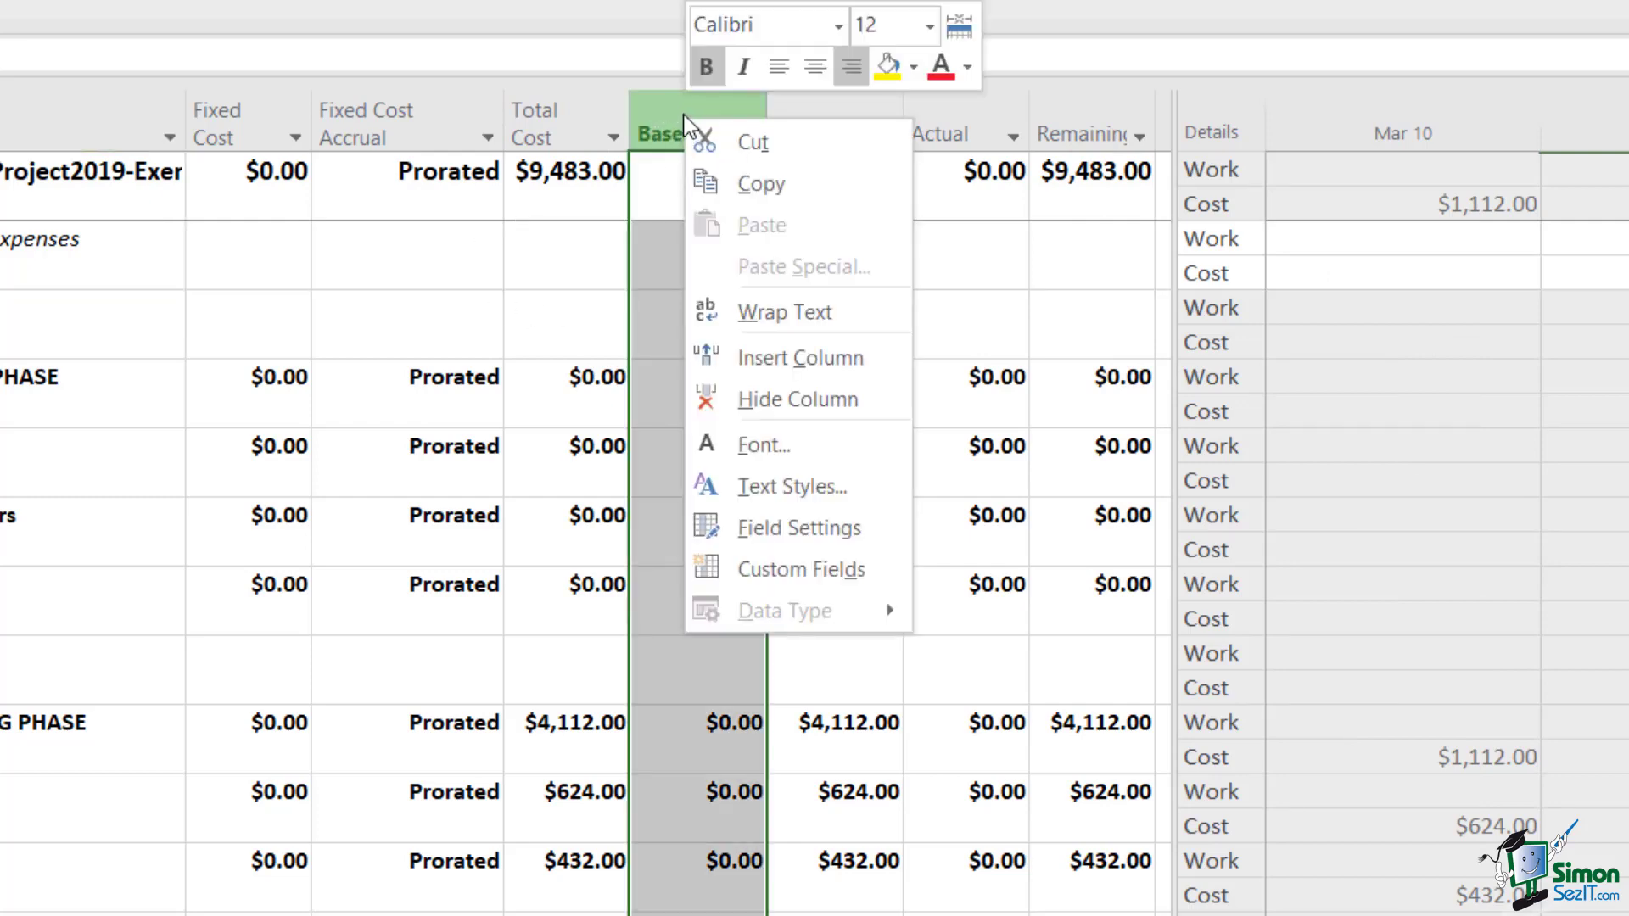
left_click(883, 365)
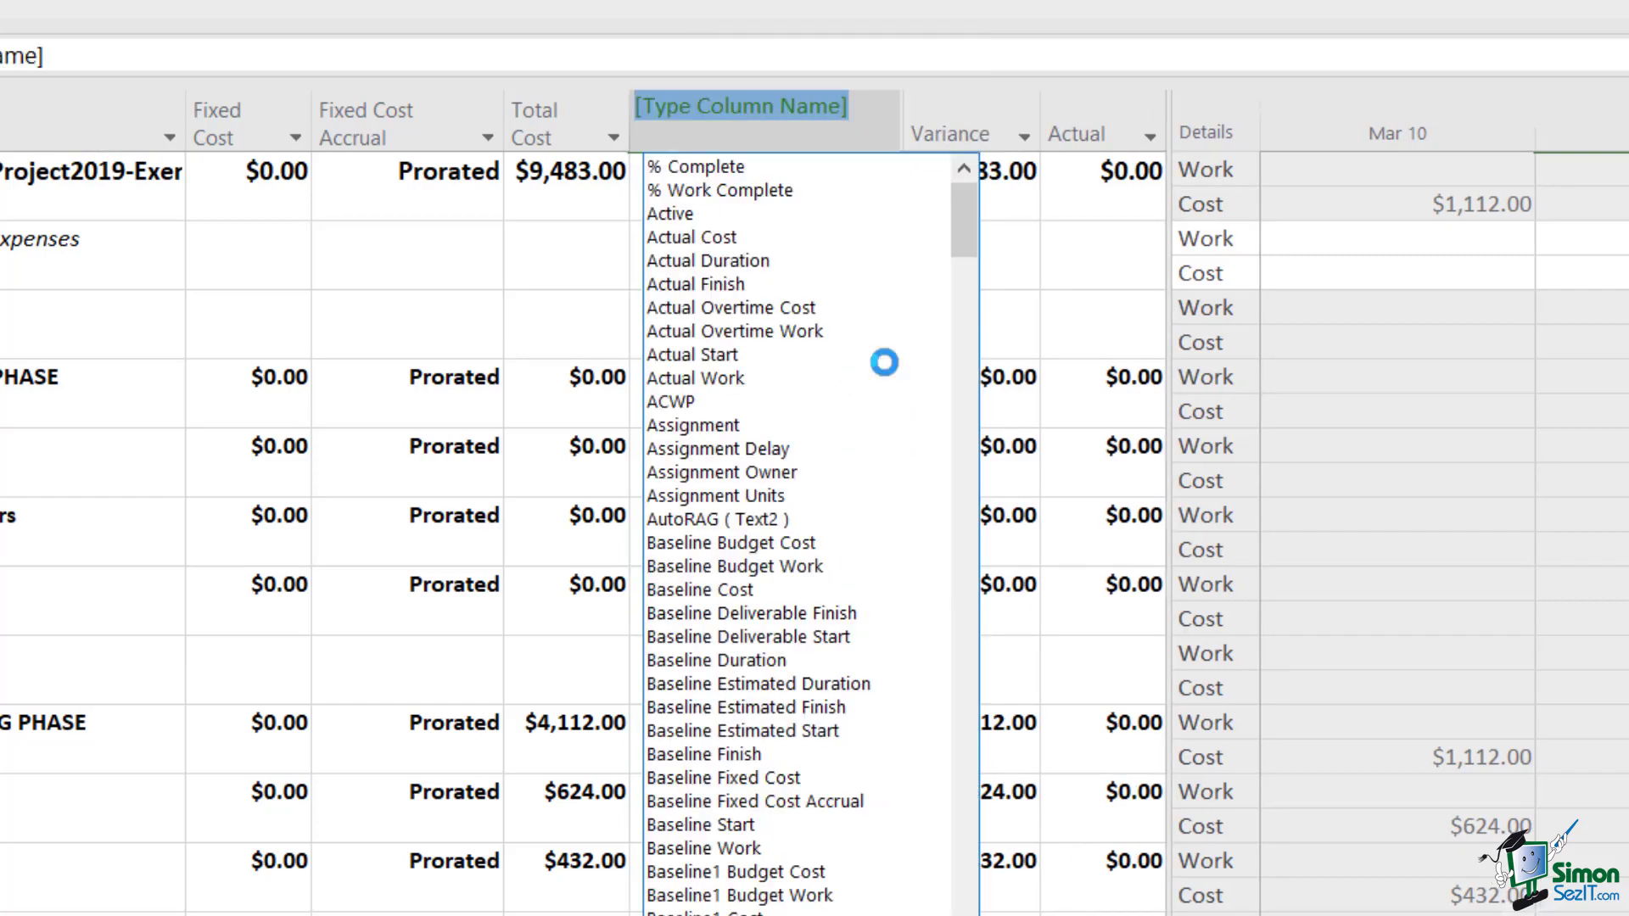
mouse_move(964, 212)
left_mouse_down()
mouse_move(961, 243)
mouse_move(968, 206)
left_mouse_up()
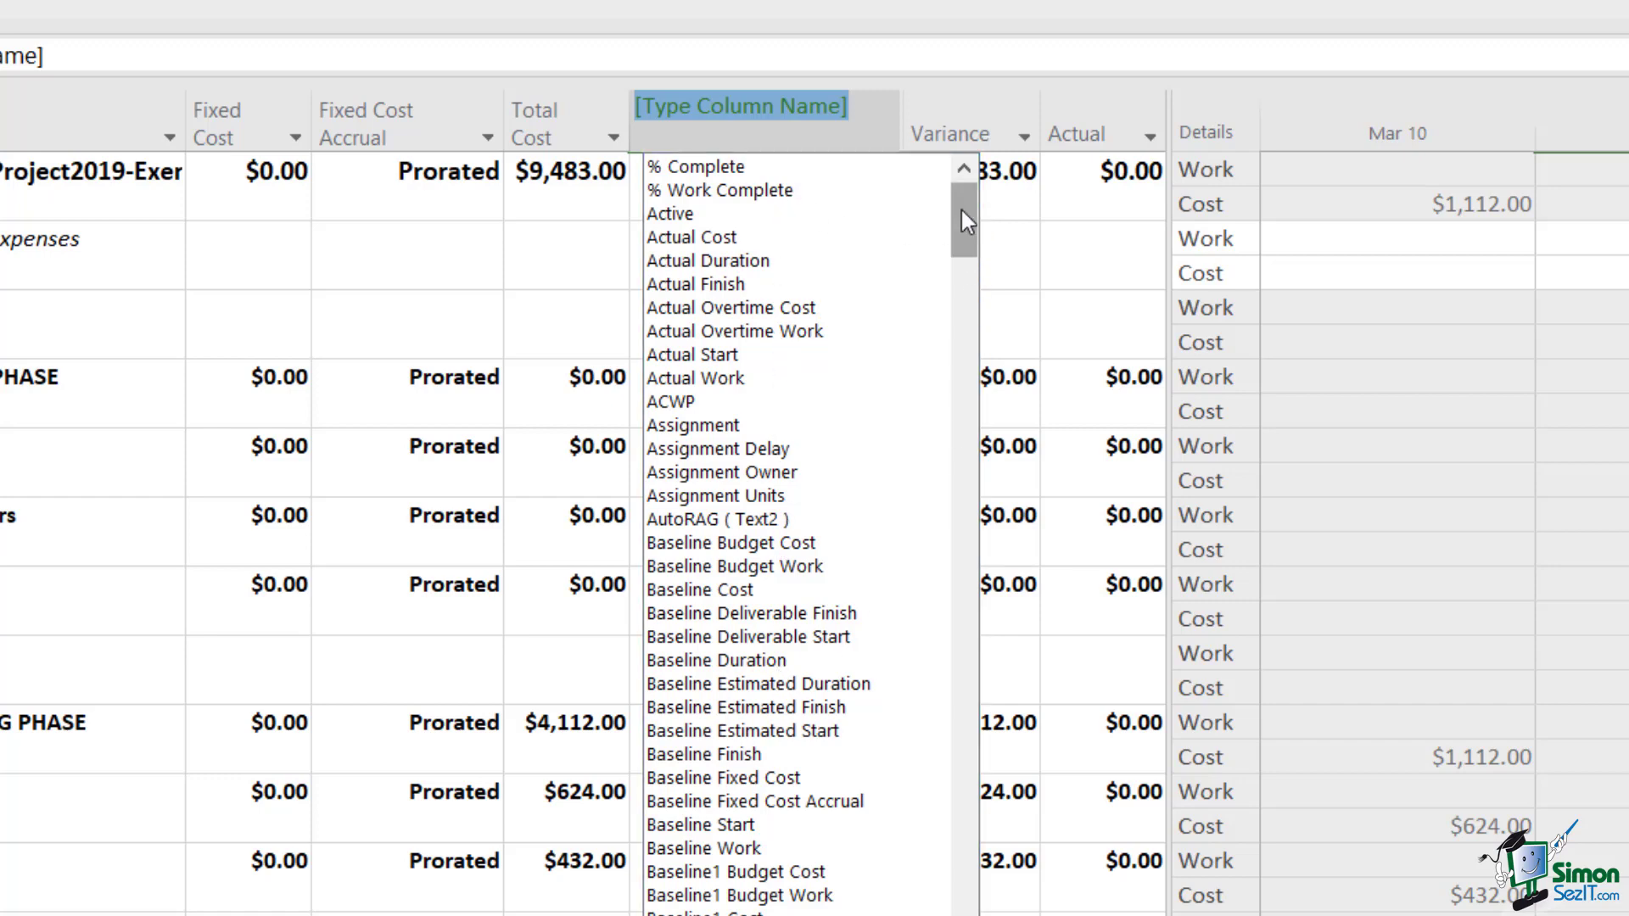
left_click_drag(967, 221, 983, 531)
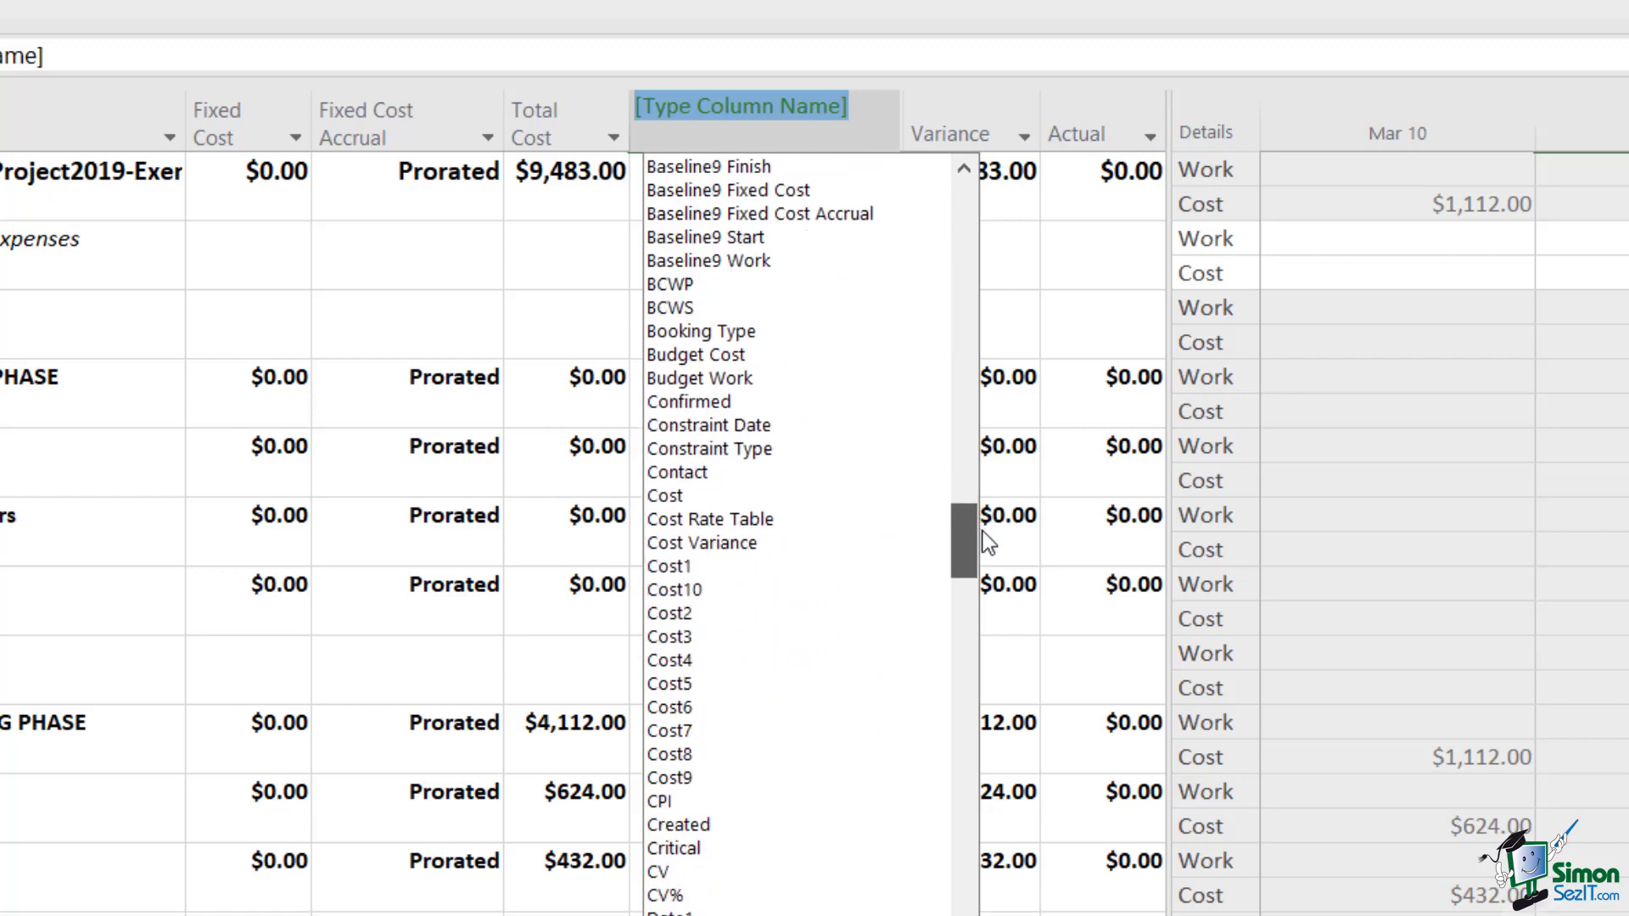
left_click(706, 356)
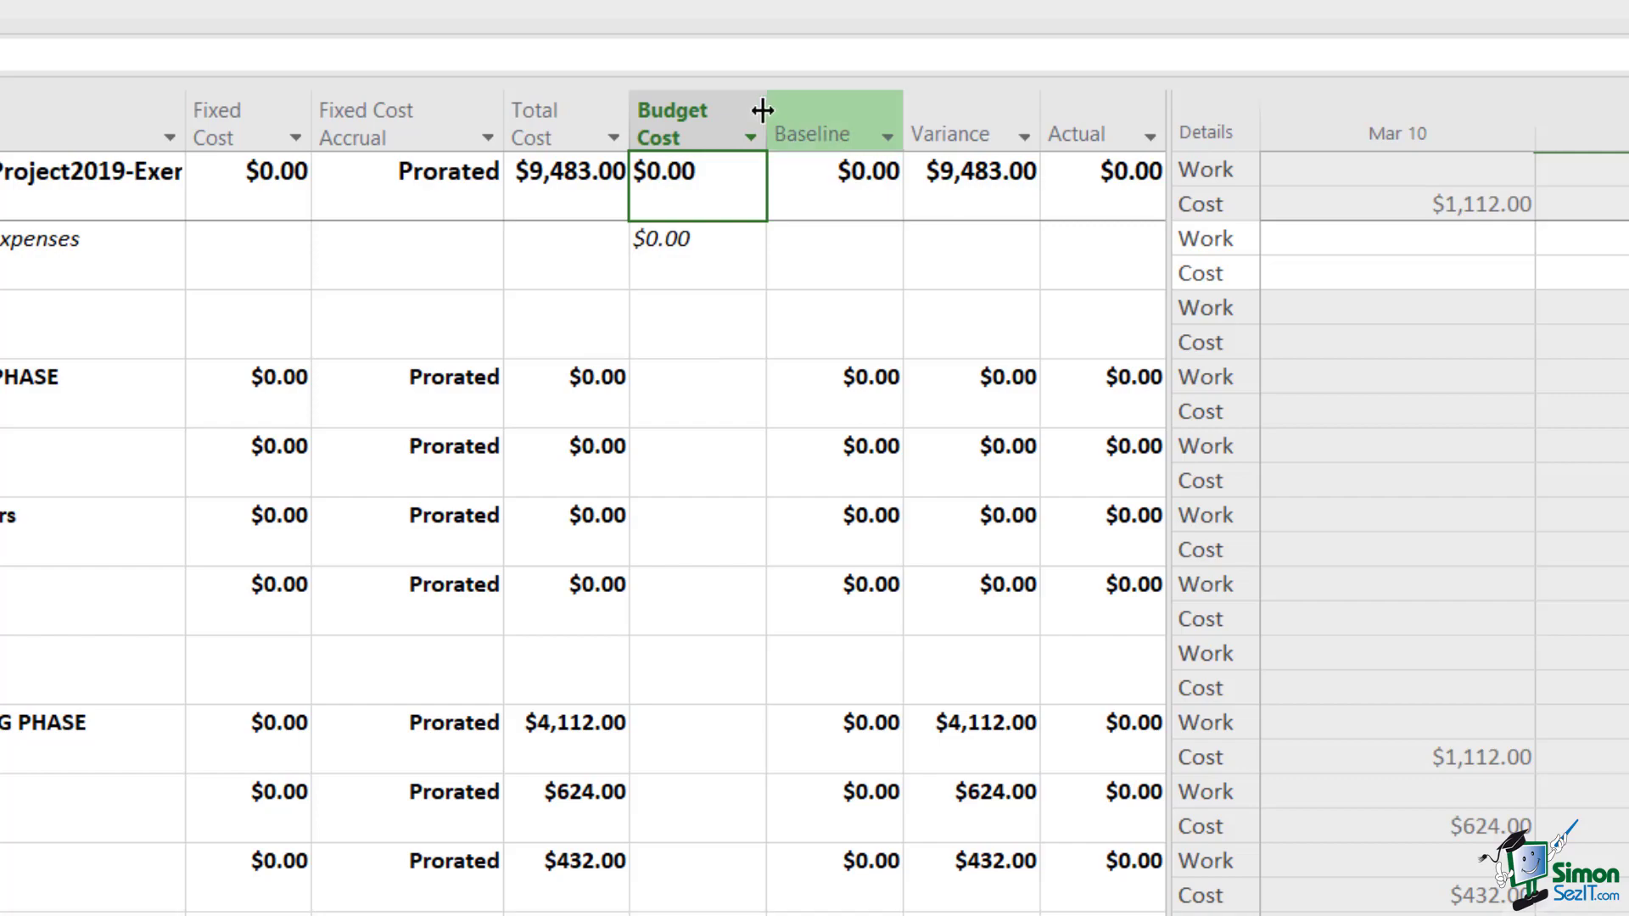
left_click_drag(763, 110, 790, 112)
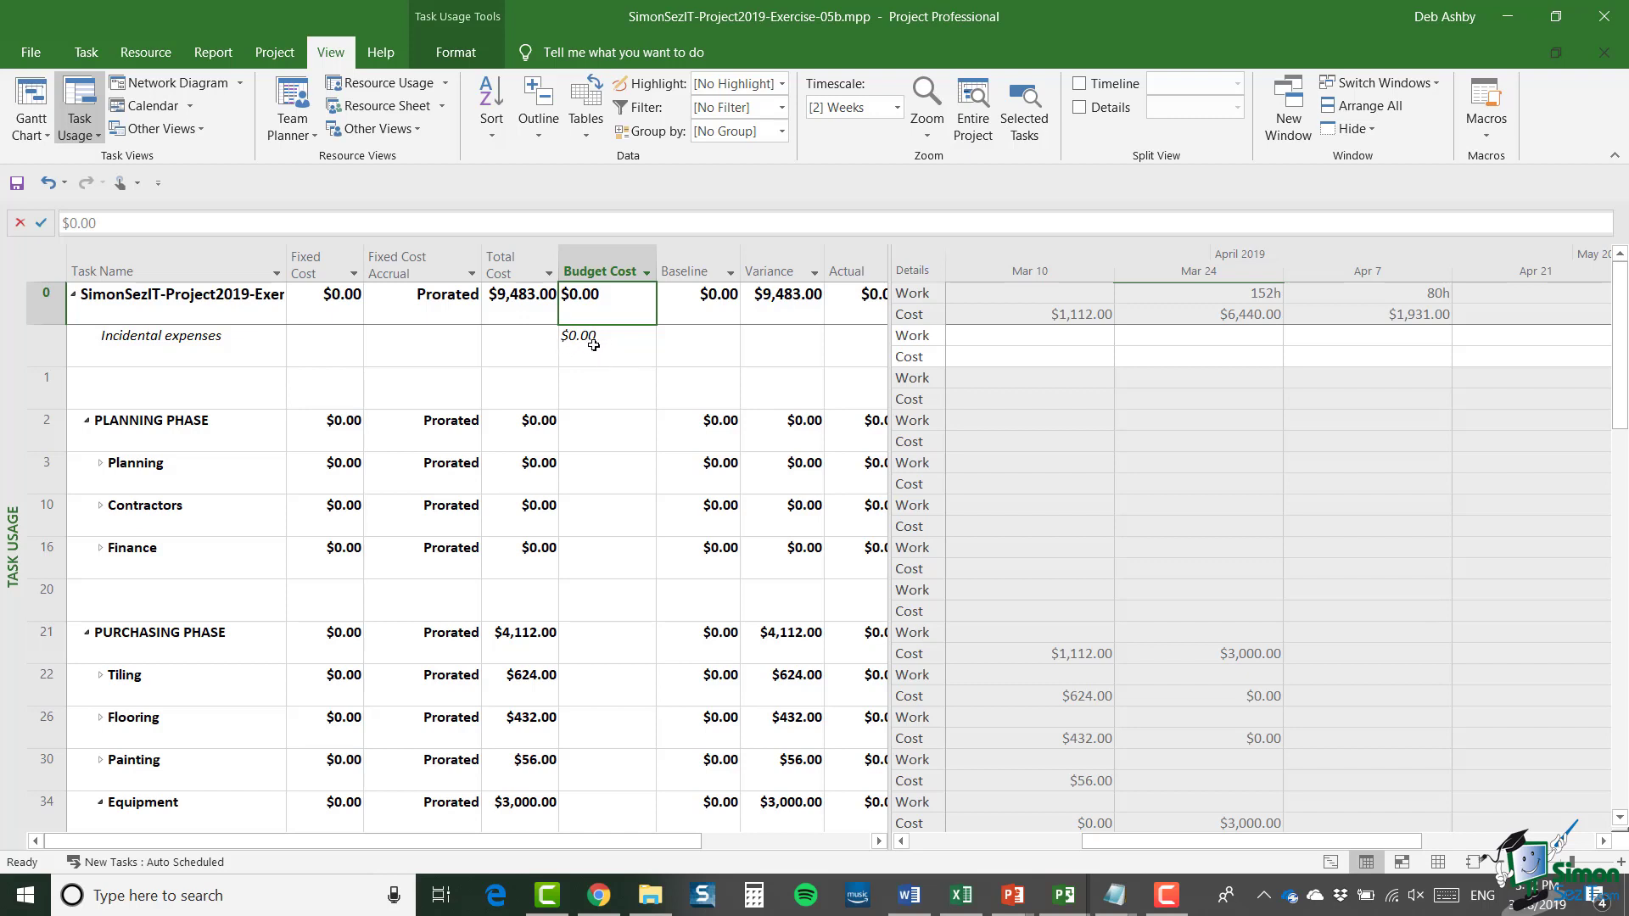
Set the Budget Cost of the Incidental expenses assignment to 300.00.
left_click(610, 346)
type("300.00")
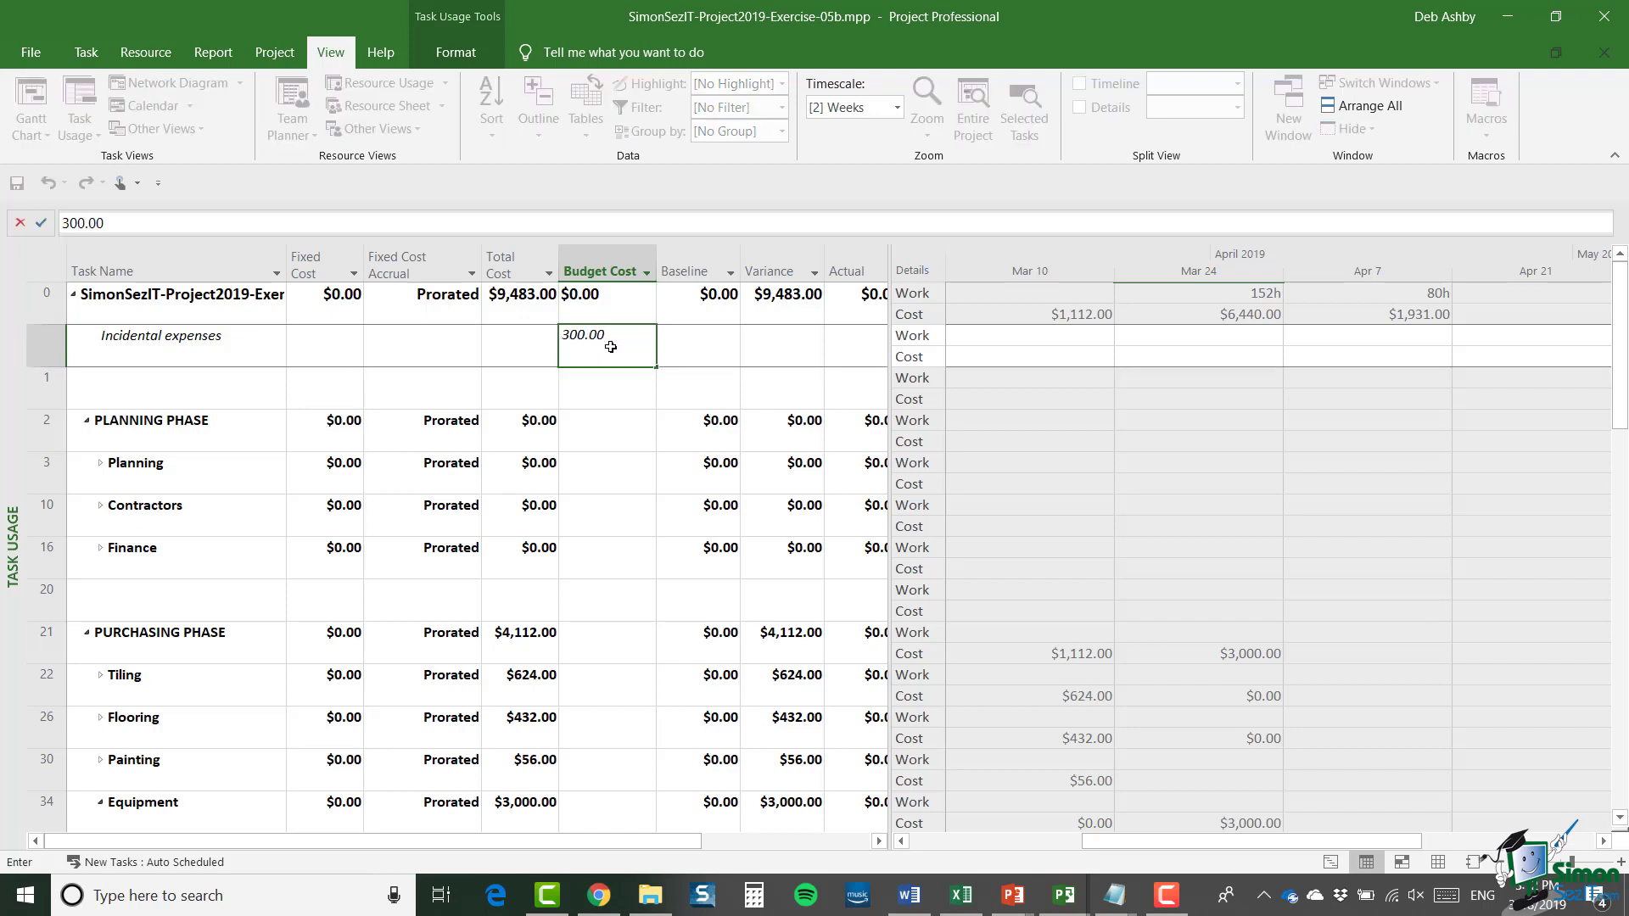
key("Return")
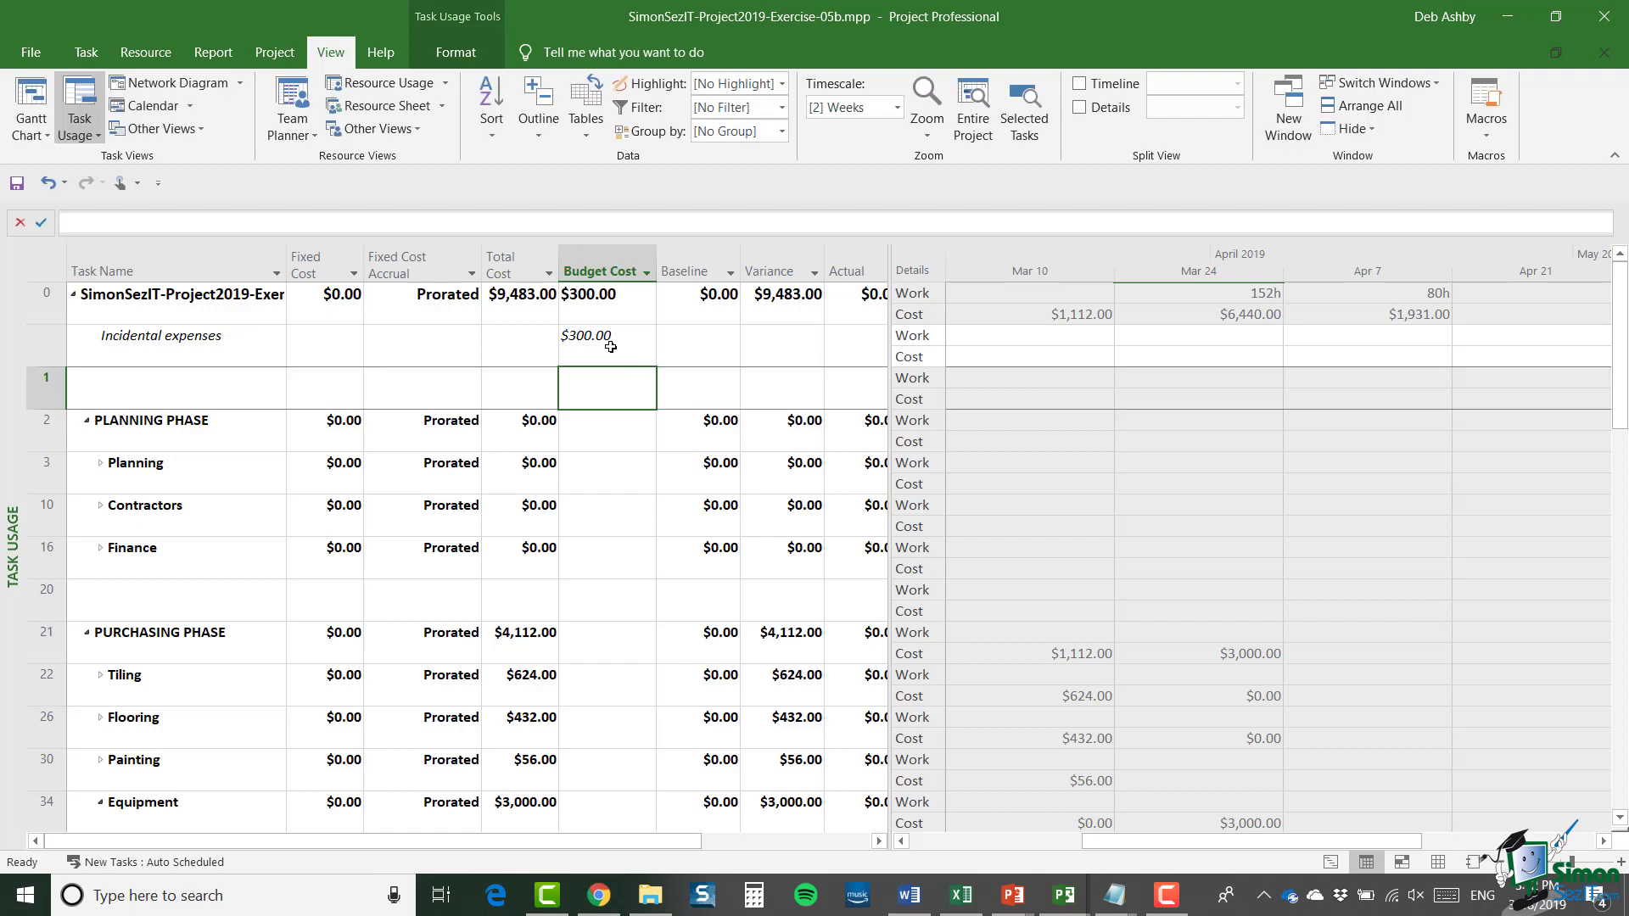